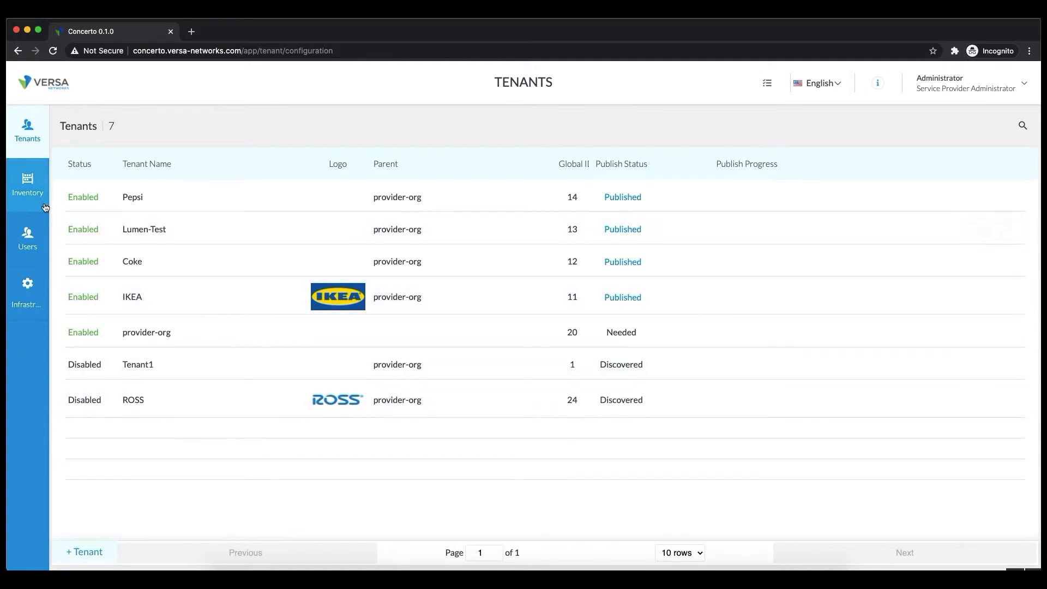
Filter the appliance inventory to the IKEA tenant, then go to the Users page.
left_click(31, 189)
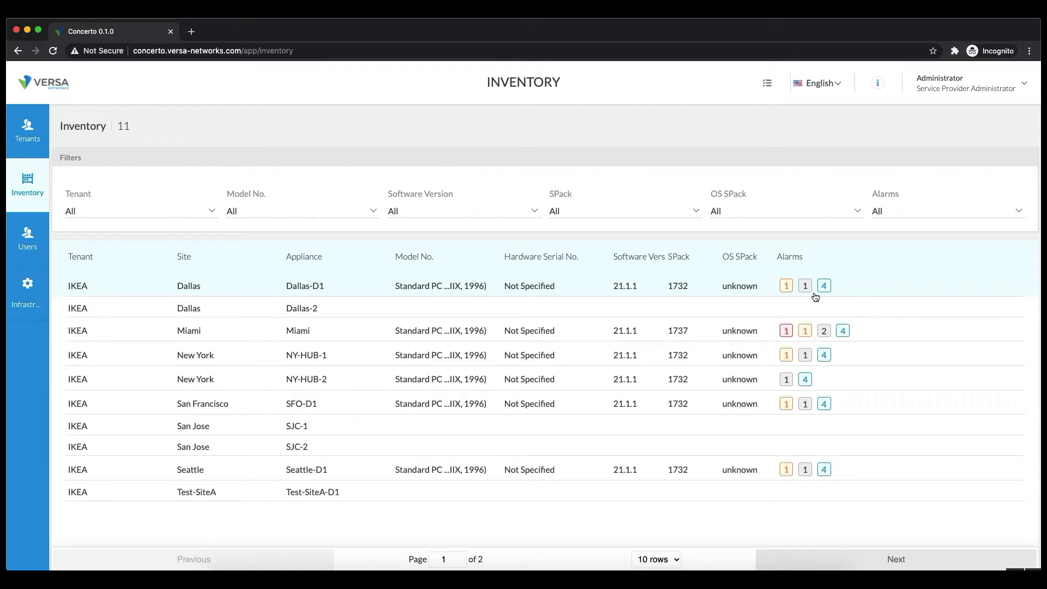
left_click(210, 212)
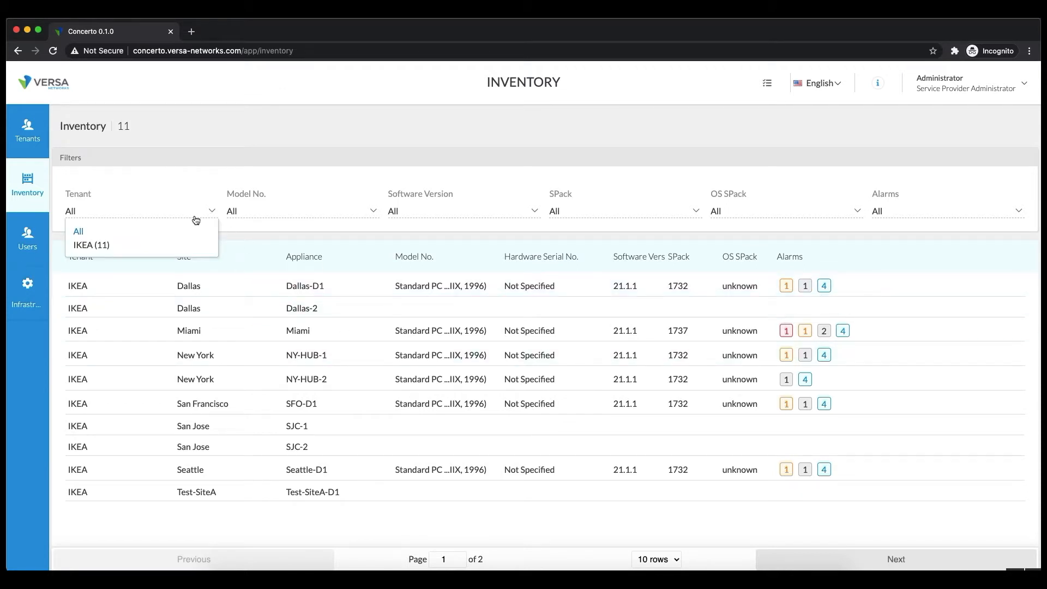
left_click(97, 246)
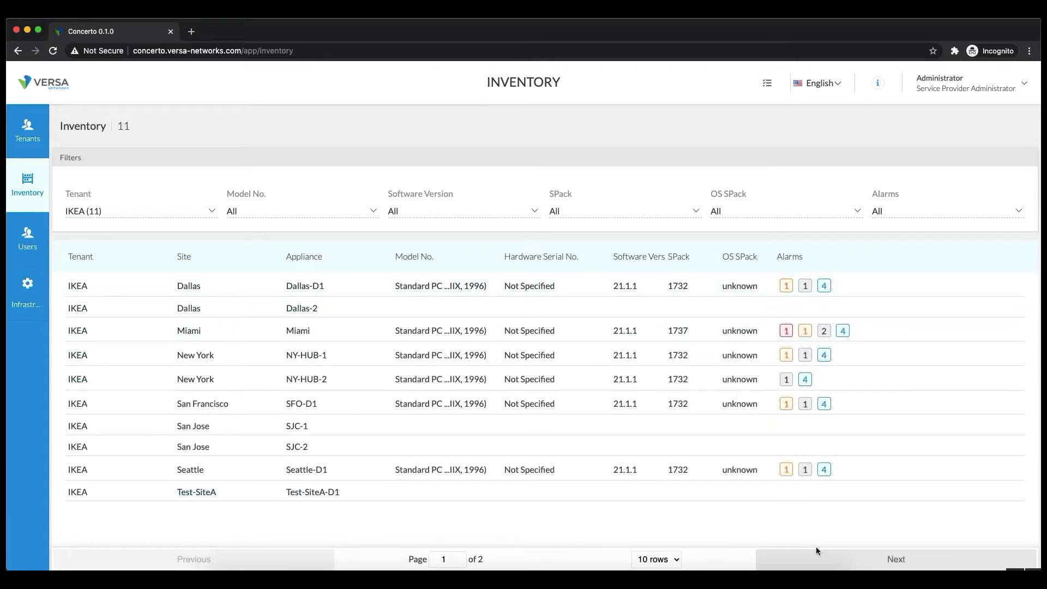
left_click(32, 248)
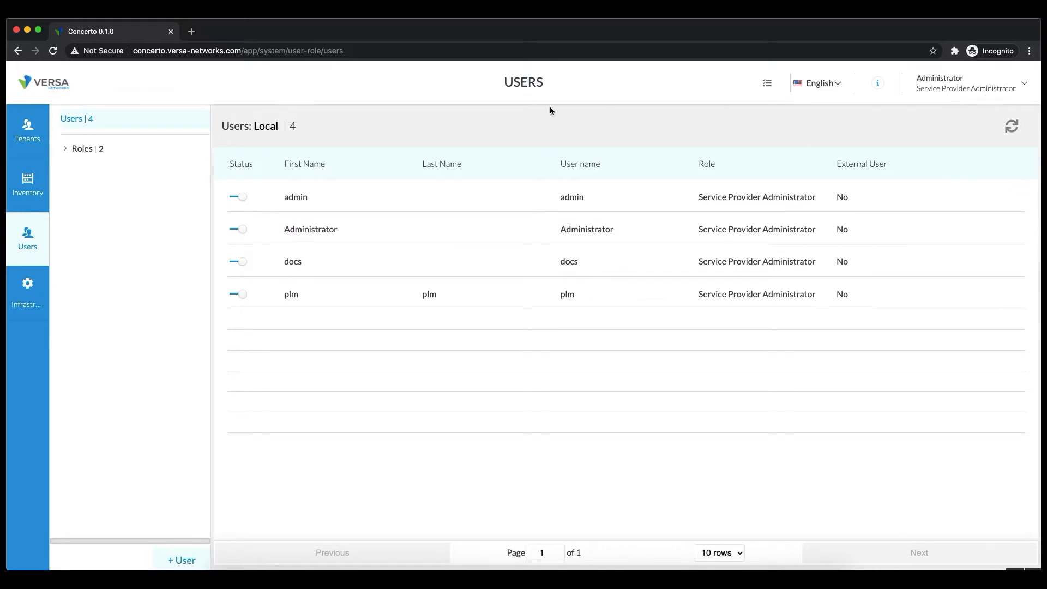
Expand Roles and review the Service Provider Administrator and Operator role permissions.
left_click(64, 150)
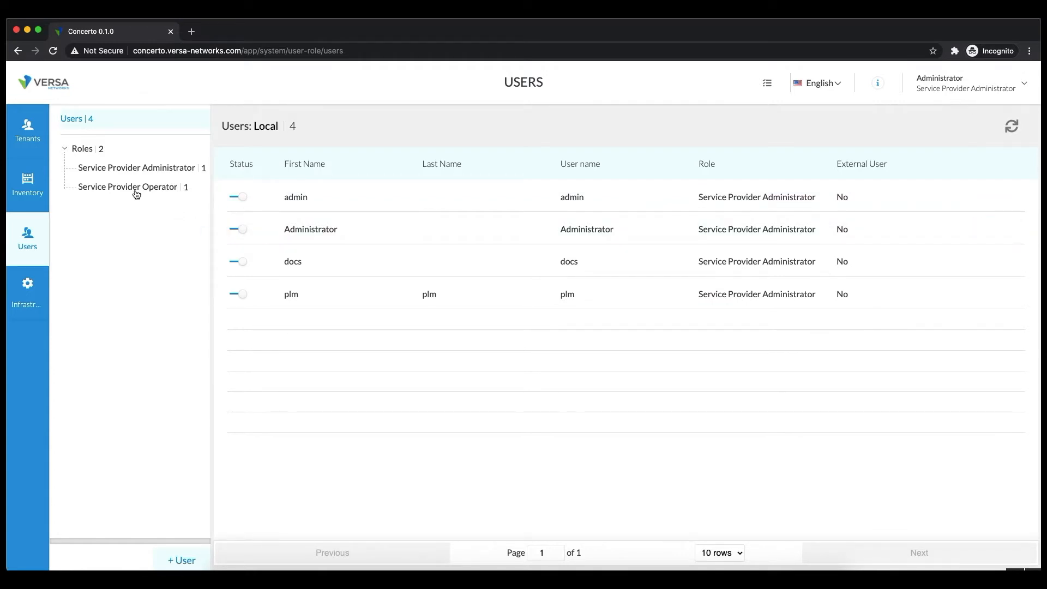
left_click(97, 170)
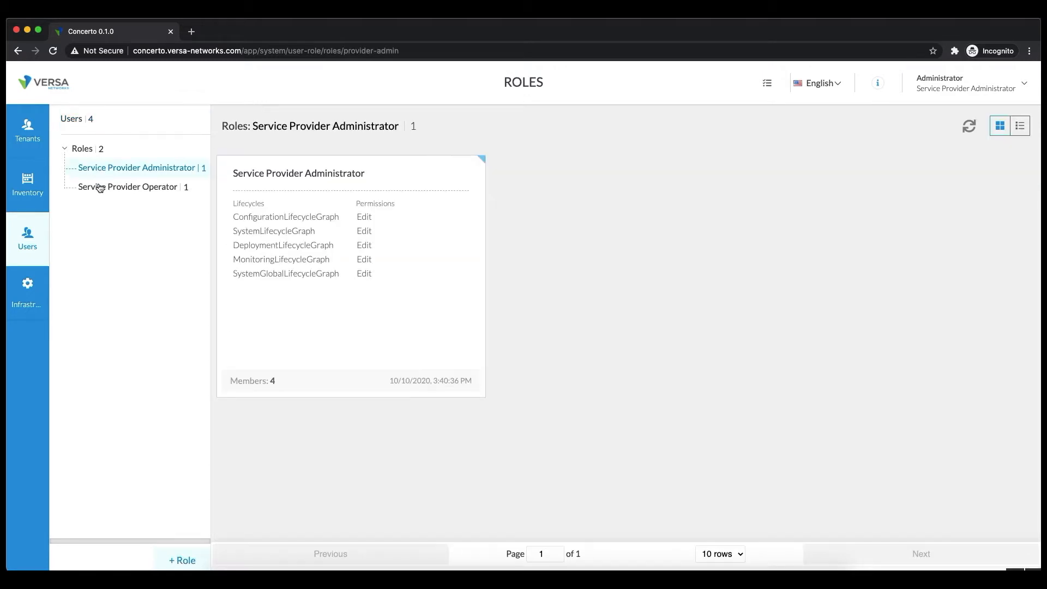
left_click(100, 188)
left_click(109, 169)
Start a new role, close the form without saving, and return to the local users list.
left_click(191, 560)
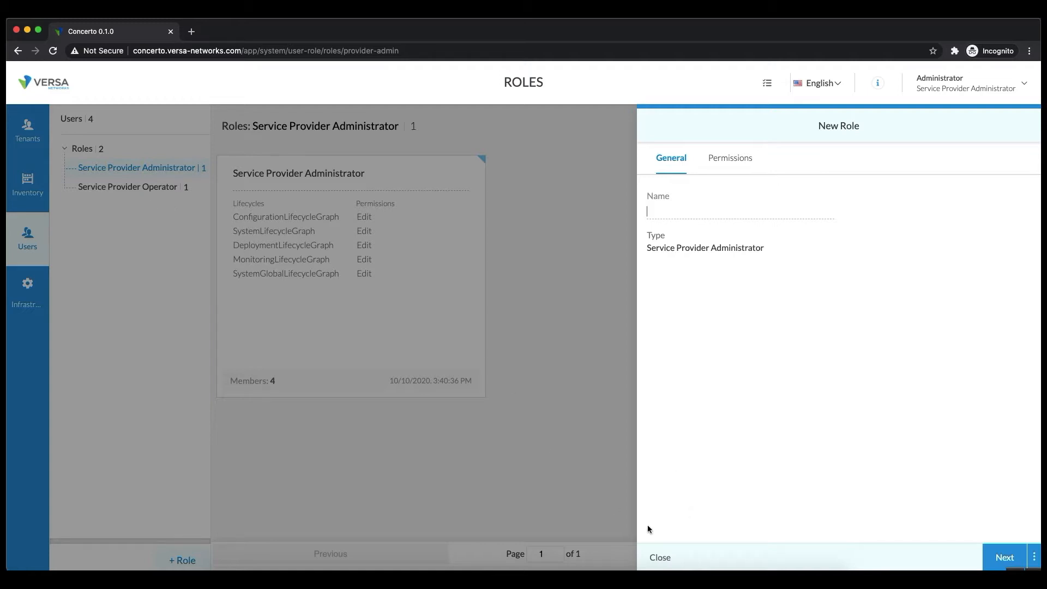
left_click(661, 557)
left_click(86, 126)
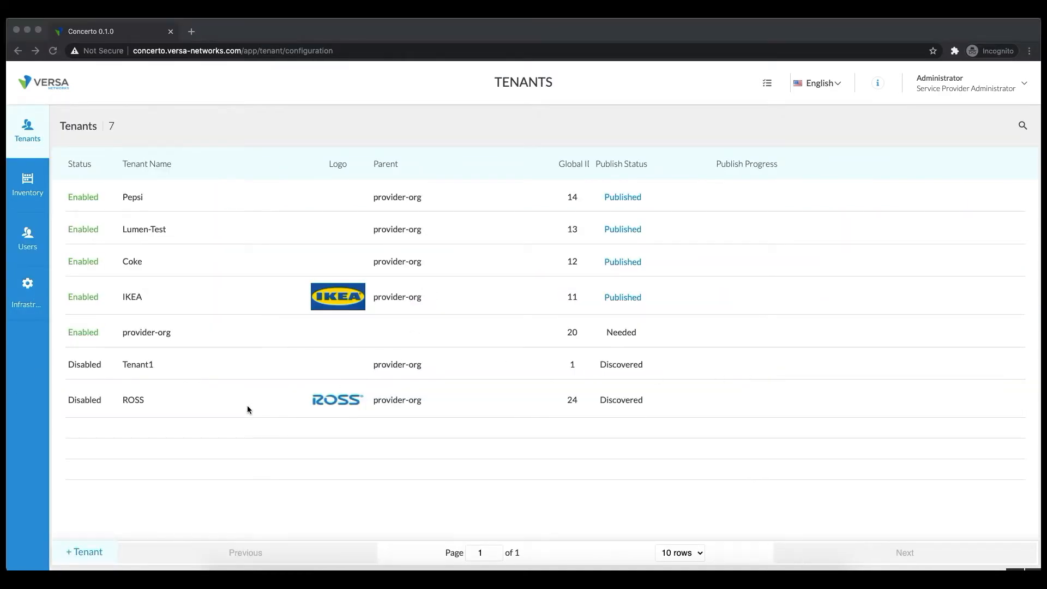
Start a new tenant named ACME with parent provider-org and host director Director-48.15.
left_click(100, 558)
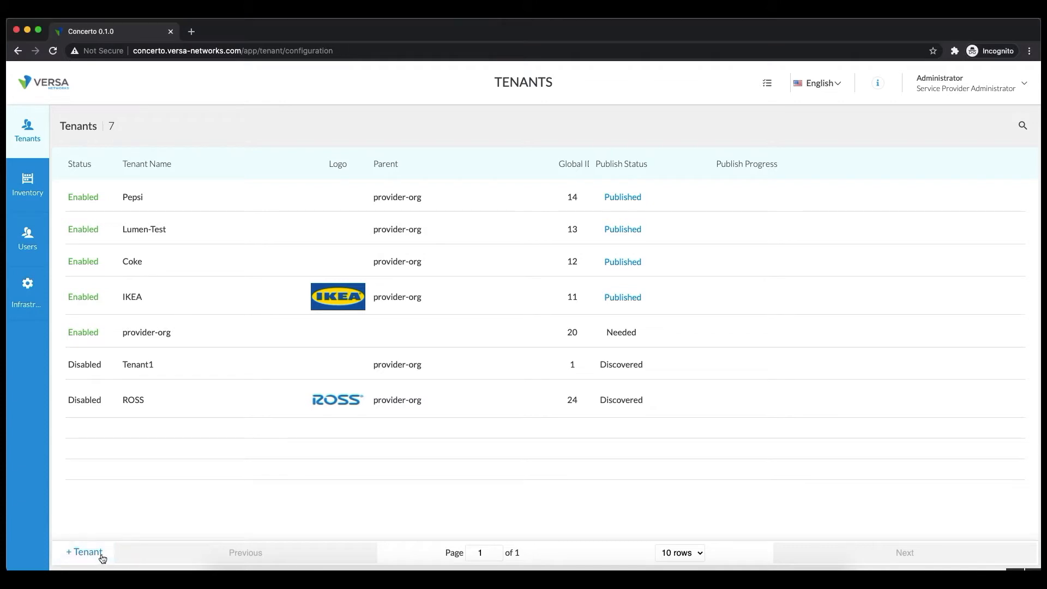
left_click(93, 554)
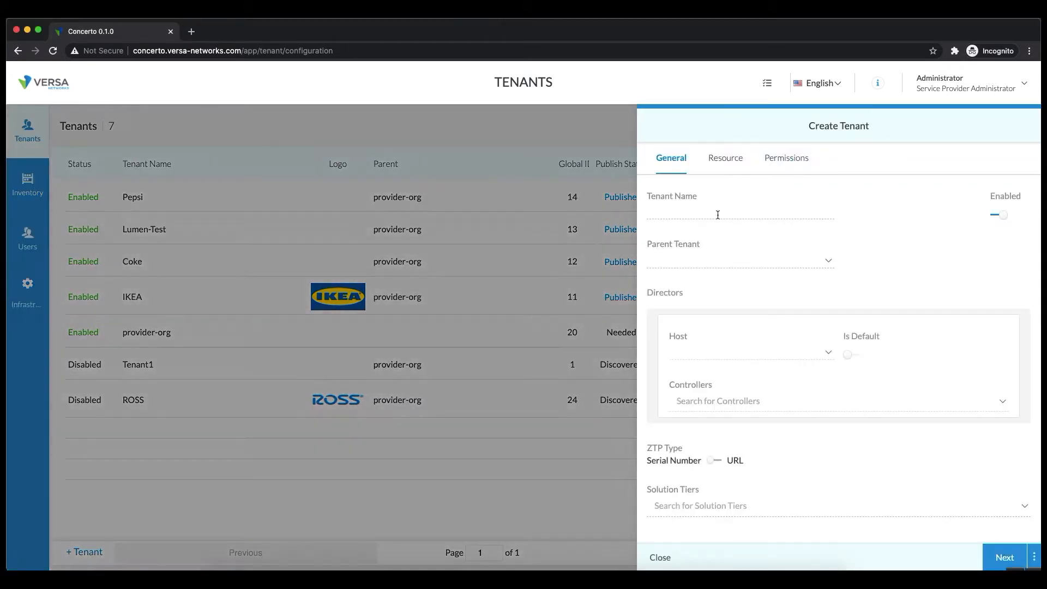
left_click(689, 215)
type("ACME")
left_click(692, 260)
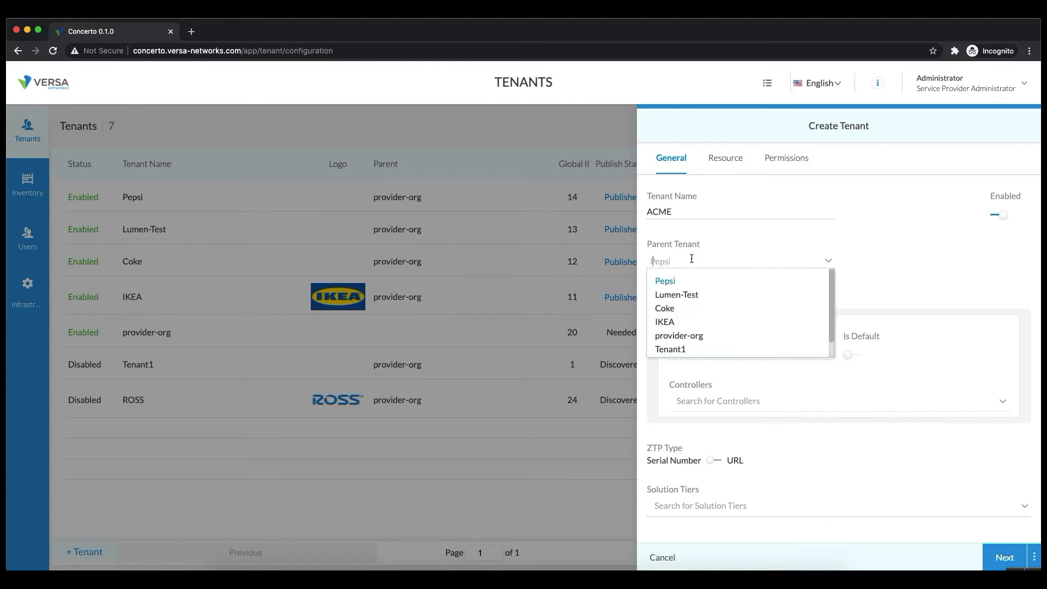
left_click(679, 336)
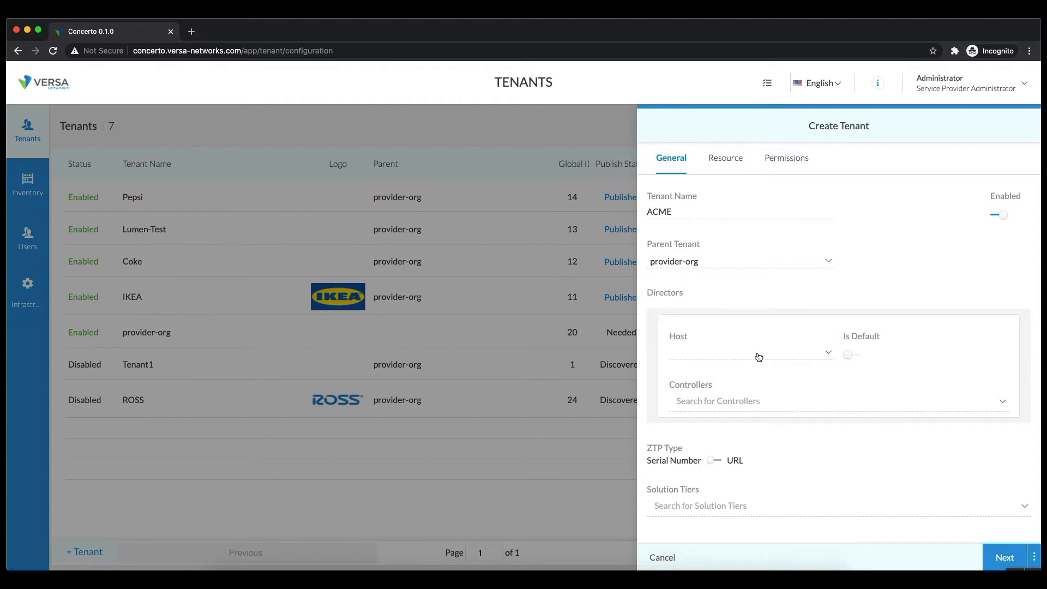
left_click(793, 357)
left_click(744, 374)
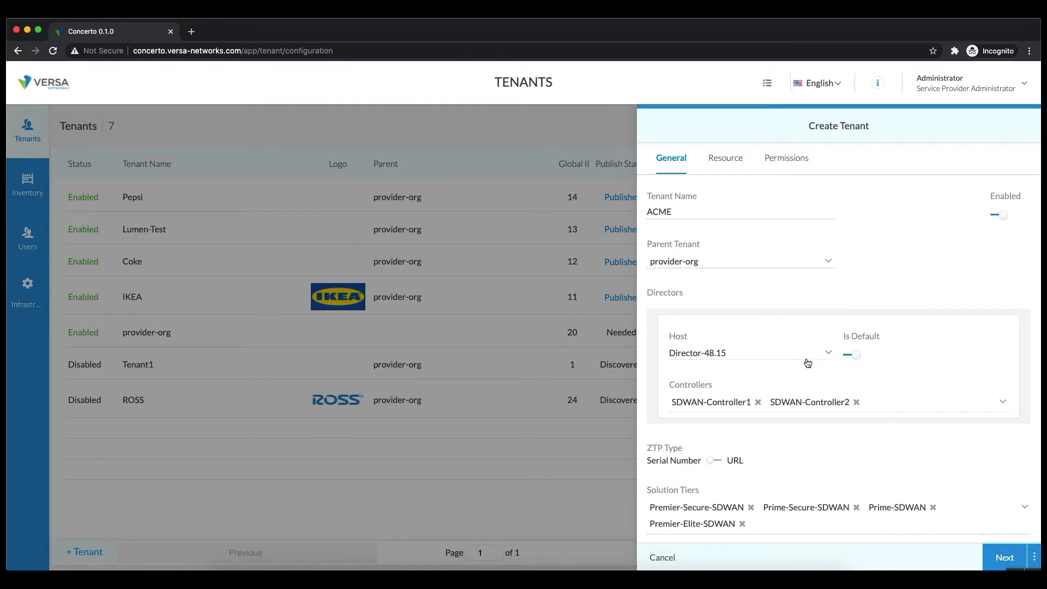
left_click(793, 358)
left_click(720, 373)
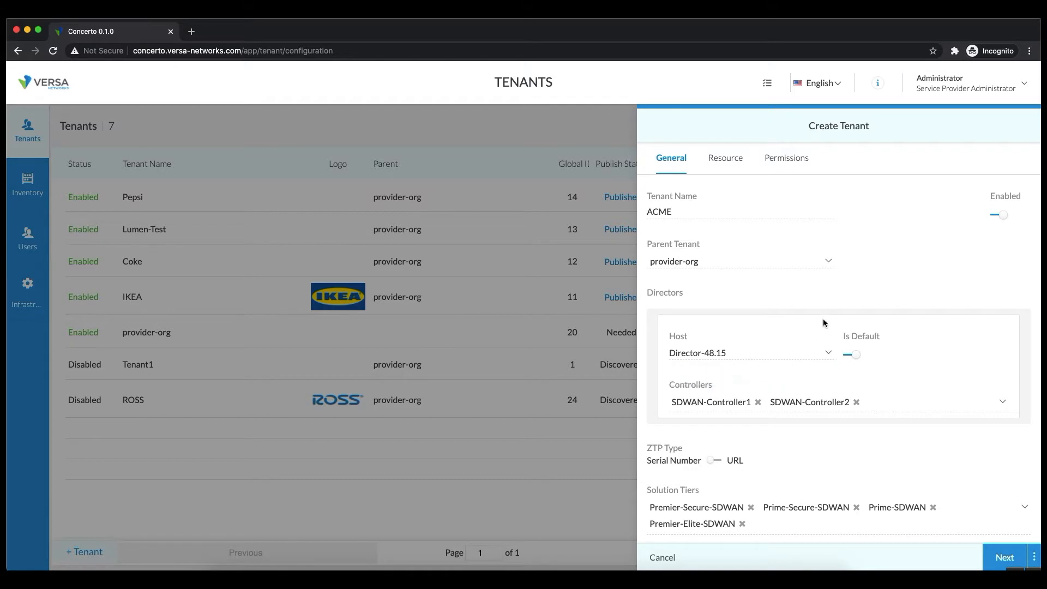
On the Resource tab, collapse Master Profiles and select Default-Security-Profile-v1.
left_click(1011, 562)
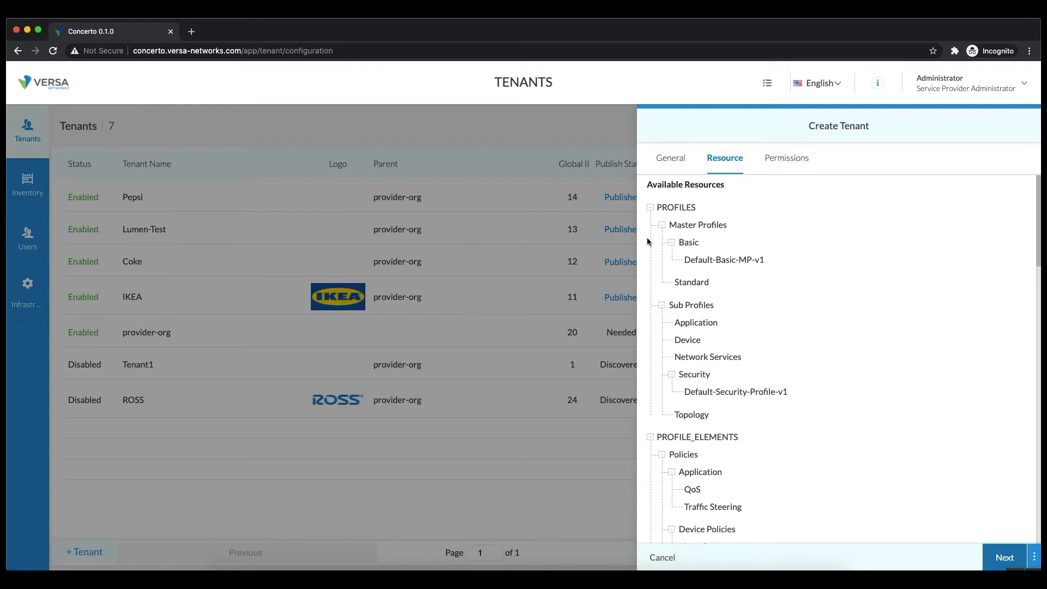
left_click(661, 226)
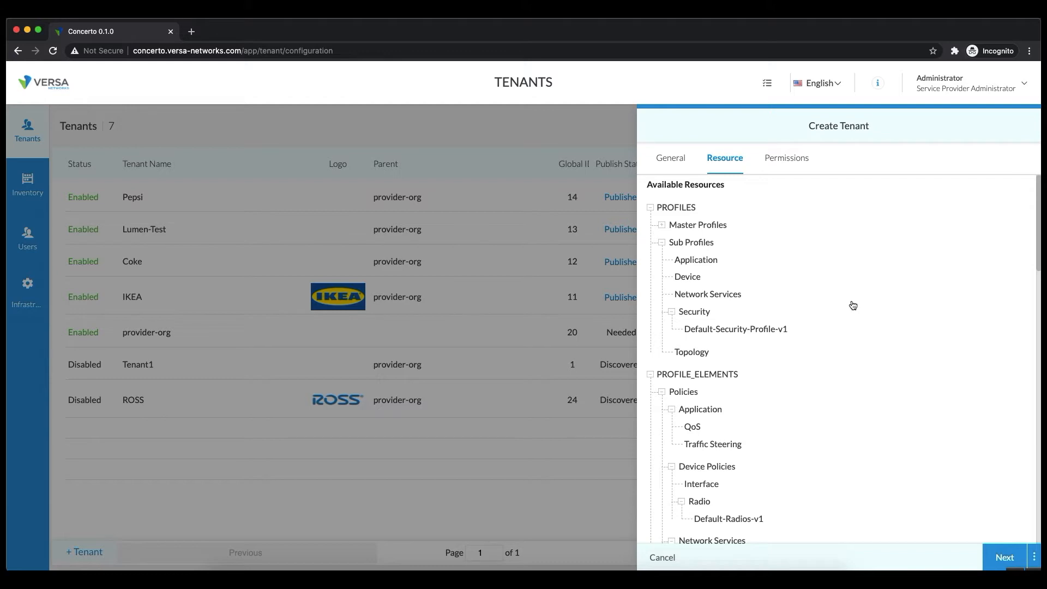
left_click(709, 334)
Advance to the Permissions tab, leaving all four roles checked.
left_click(995, 555)
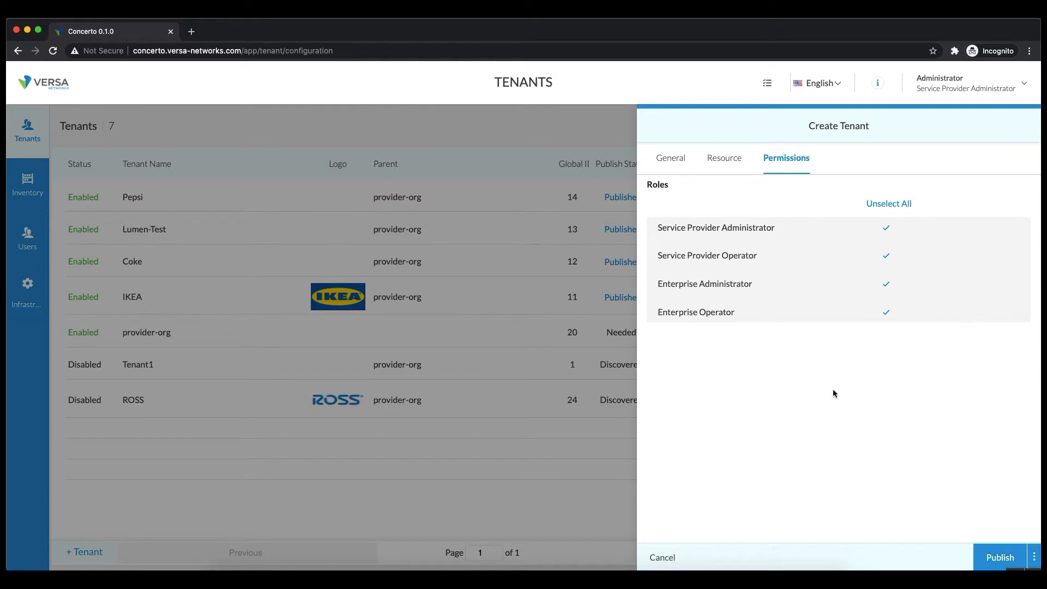
Publish the ACME tenant and view its in-progress deployment messages.
left_click(1000, 558)
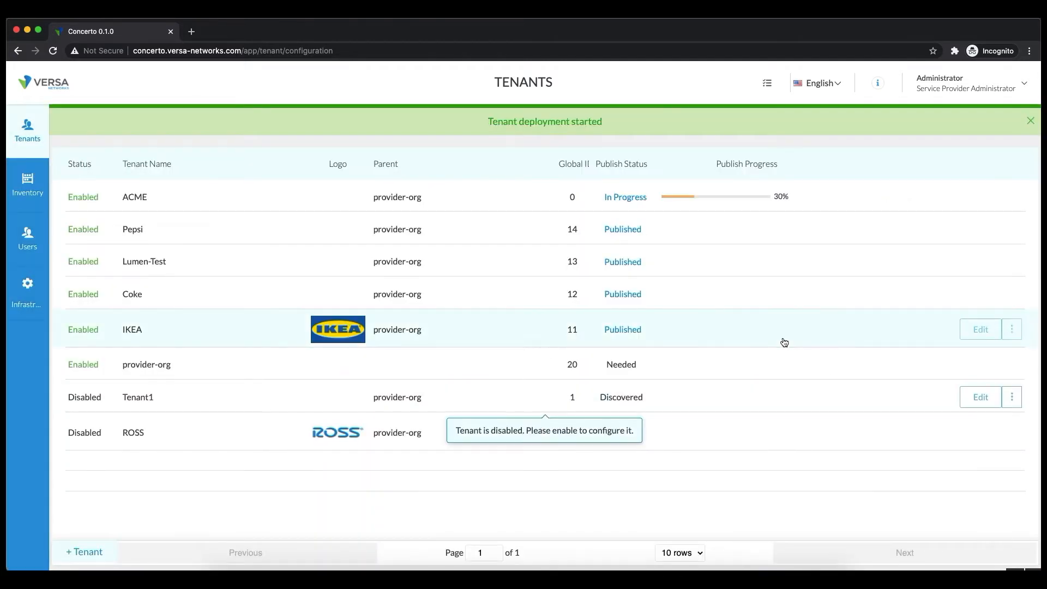
left_click(615, 199)
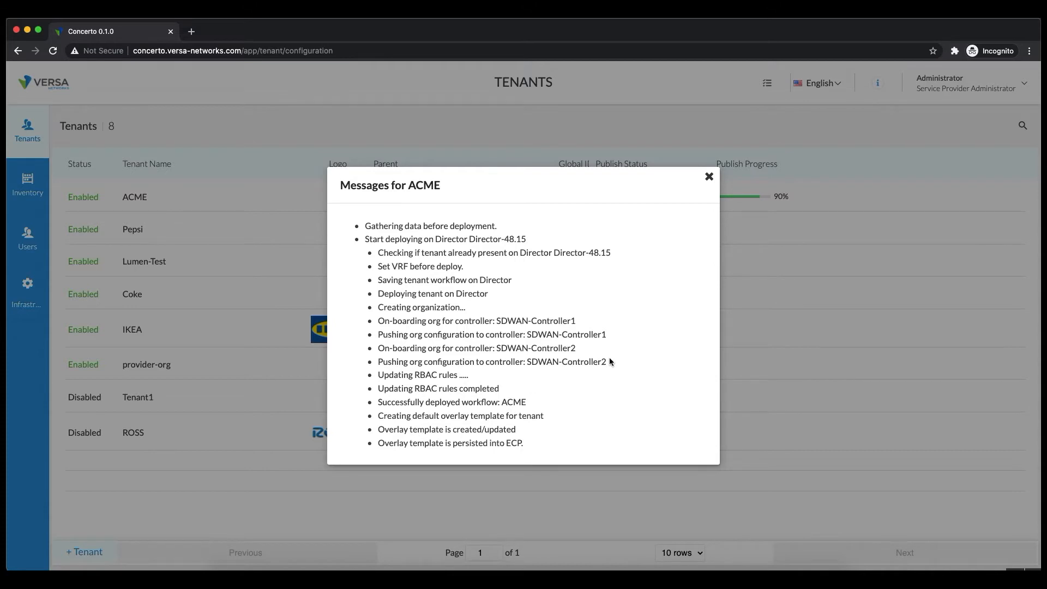
triple_click(416, 241)
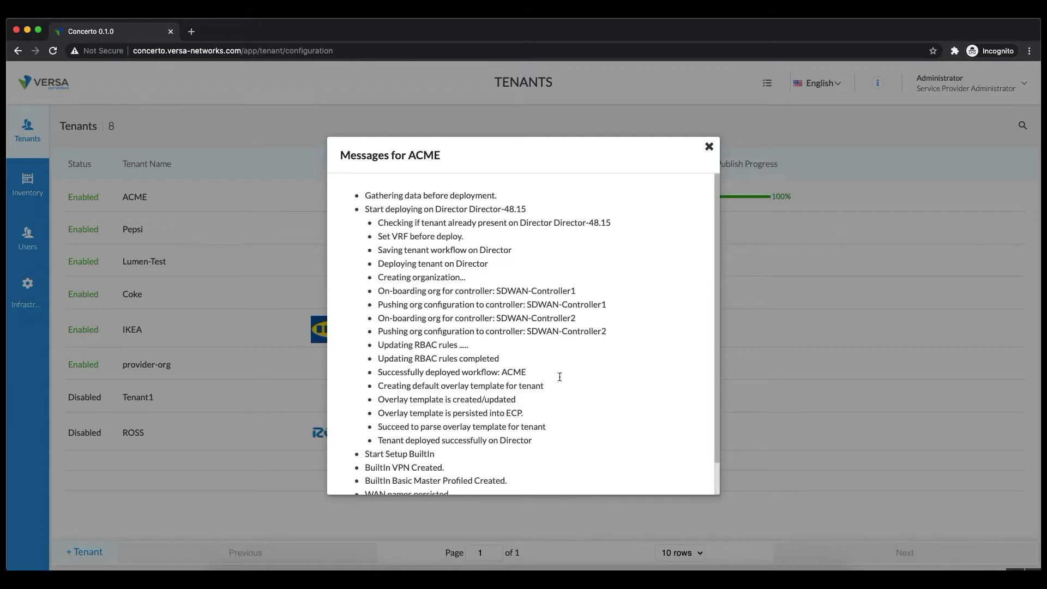
scroll(640, 308, "down", 2)
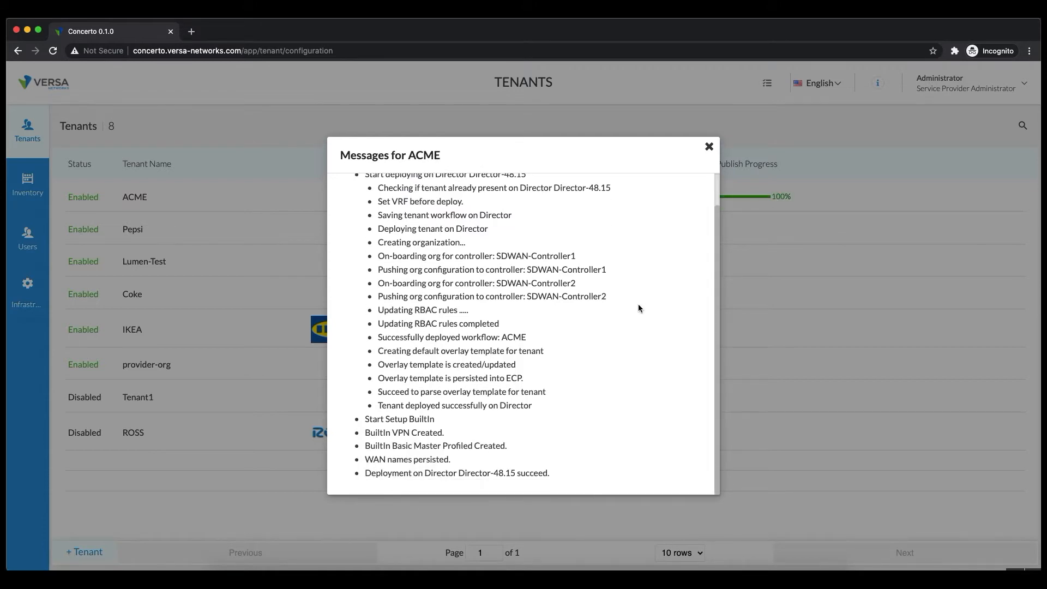
left_click(709, 148)
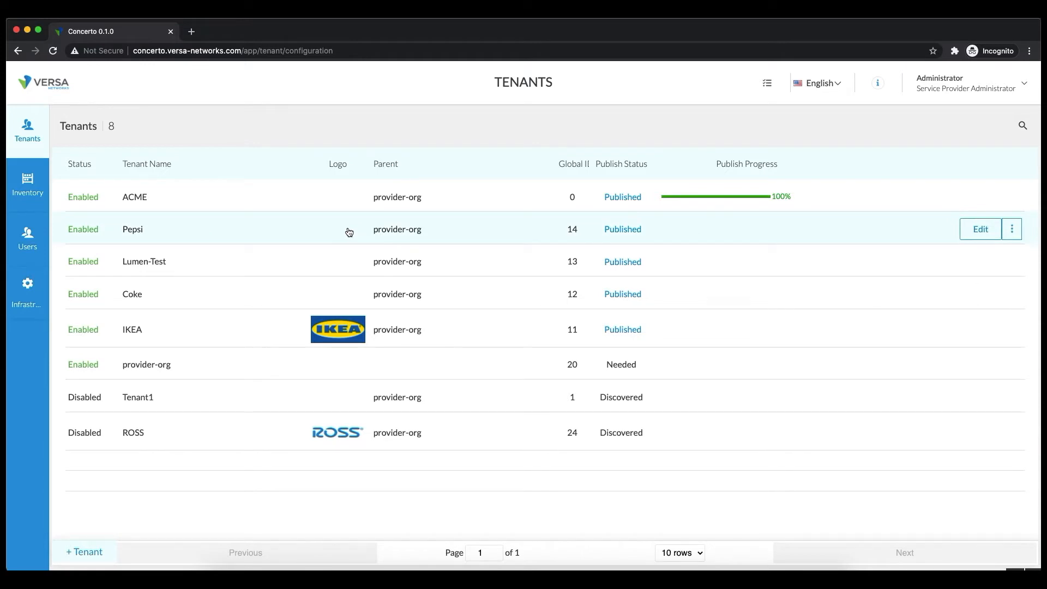
left_click(158, 201)
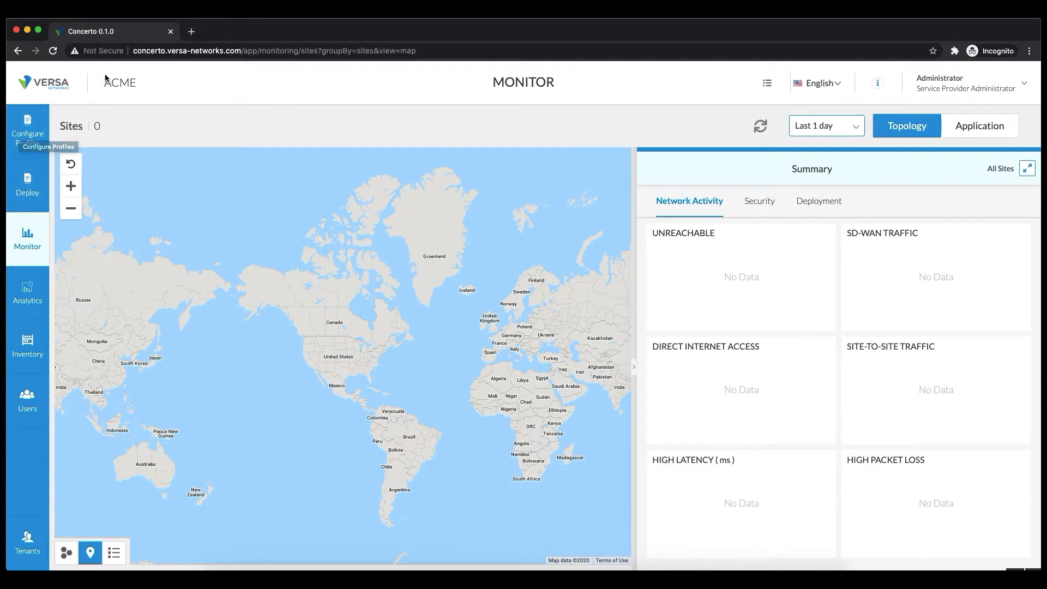
Open ACME's configuration profiles to see the Default-Basic-MP master profile.
left_click_drag(105, 81, 143, 81)
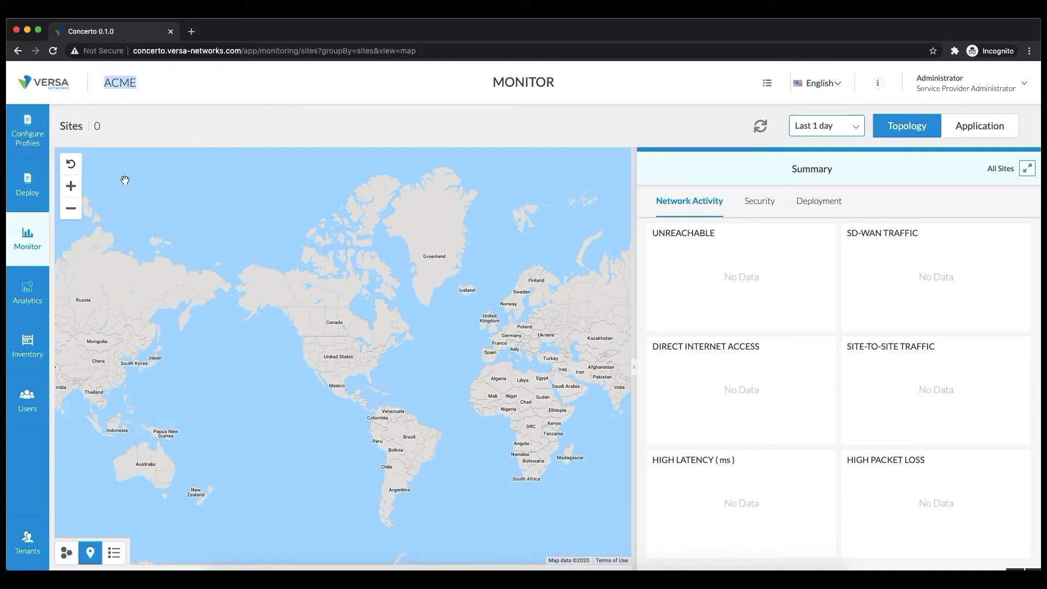
left_click(42, 143)
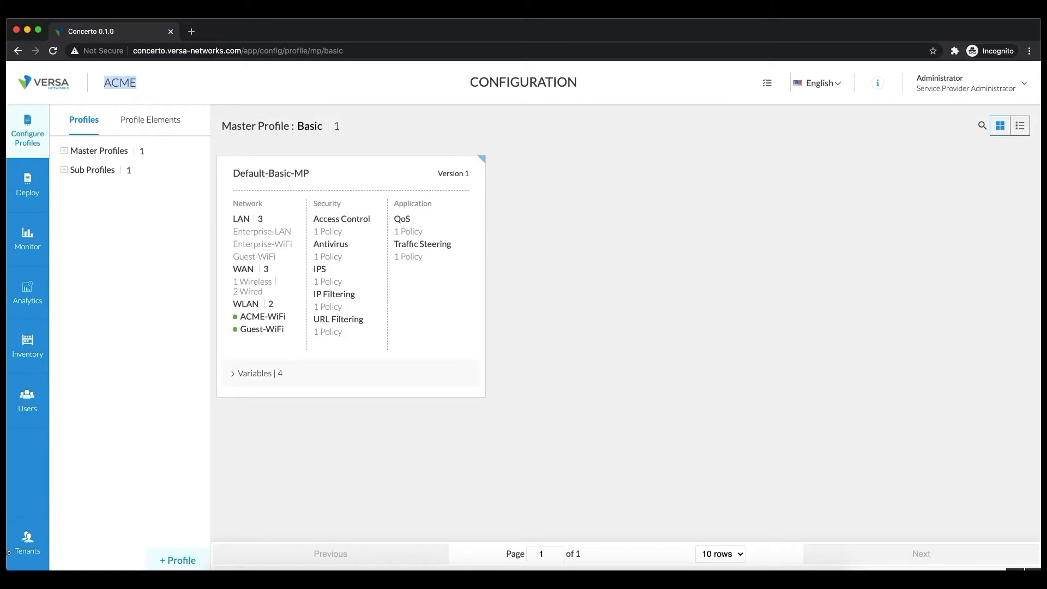
Return to the Tenants list to confirm ACME shows as Published among eight tenants.
left_click(27, 553)
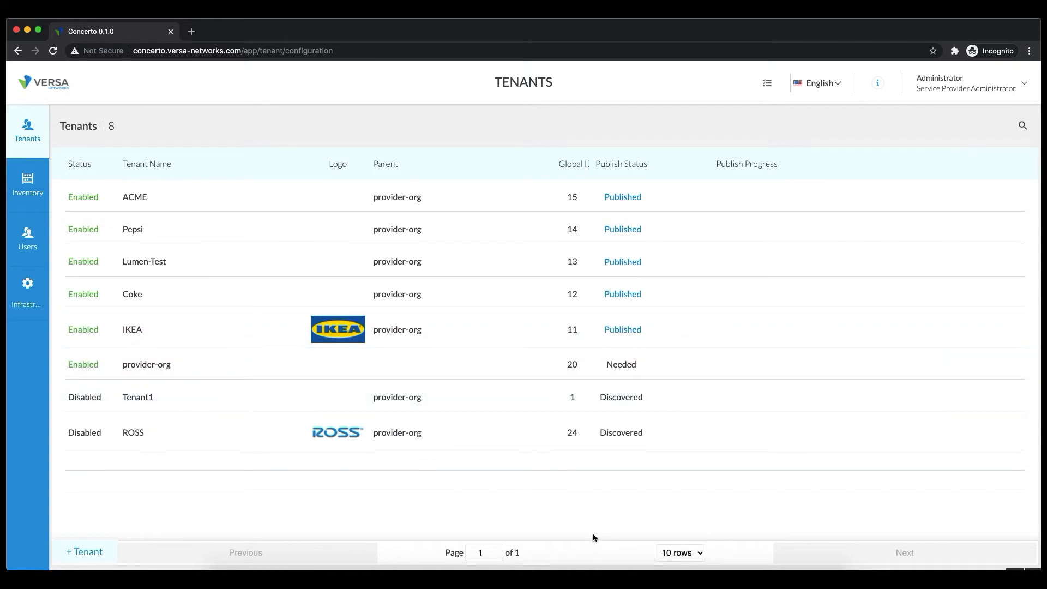
left_click(275, 203)
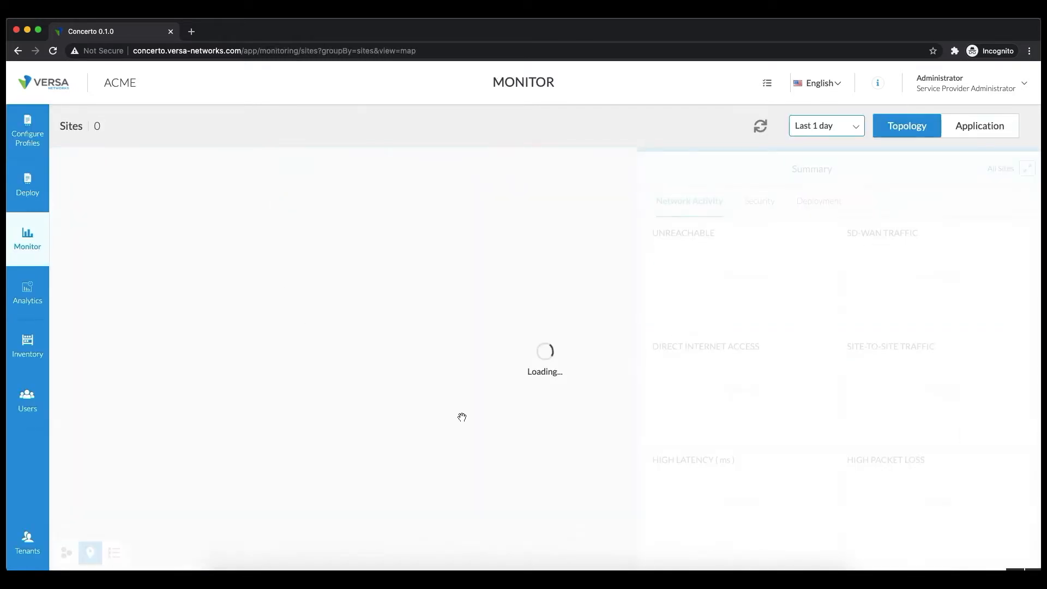
left_click(33, 556)
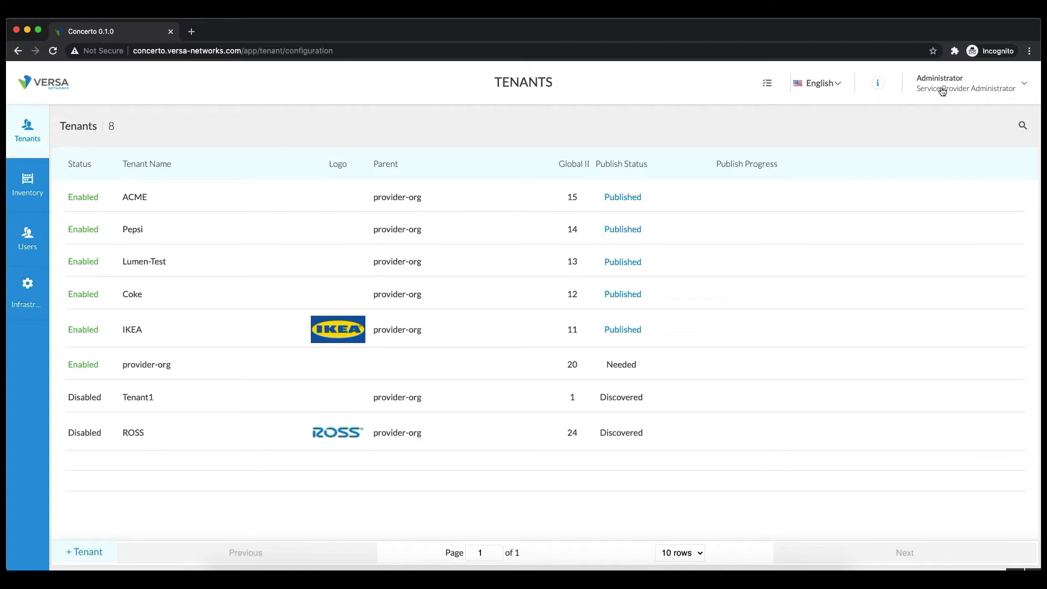
Open the ACME tenant's Configure Profiles page and expand its Sub Profiles categories.
left_click(417, 196)
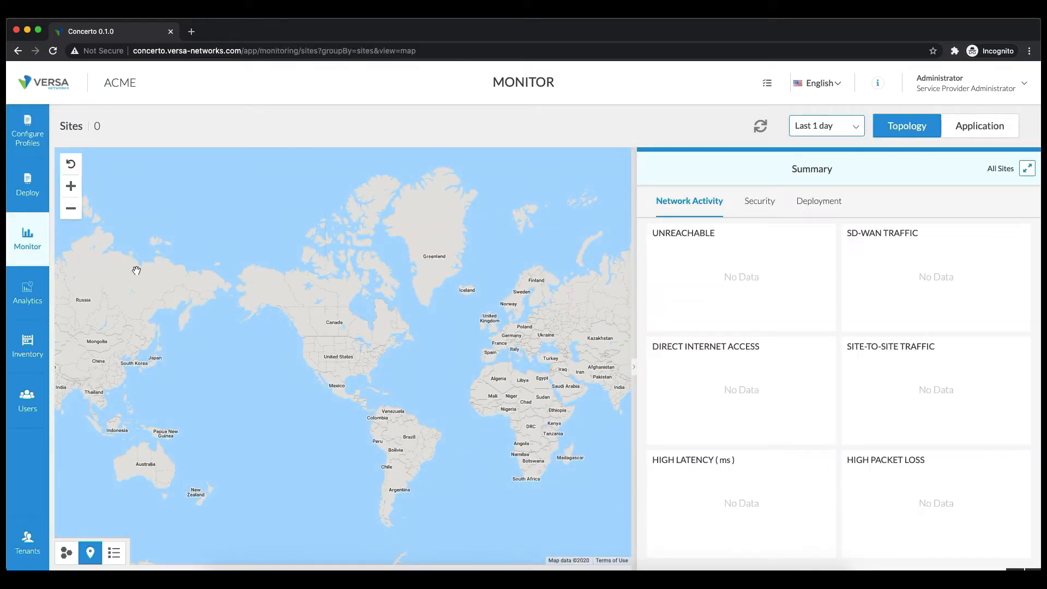
left_click(23, 136)
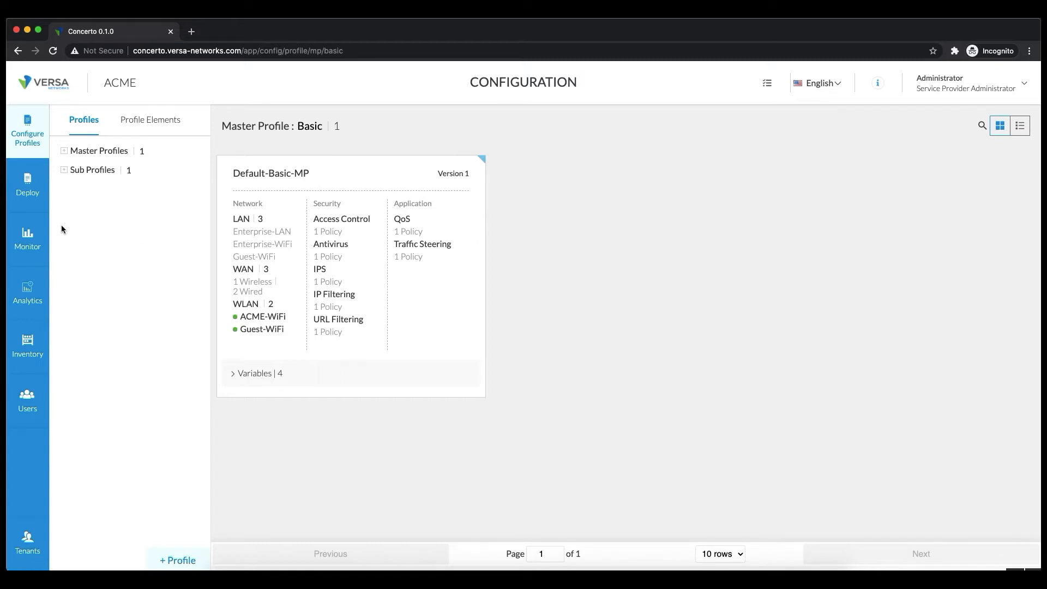
left_click(64, 171)
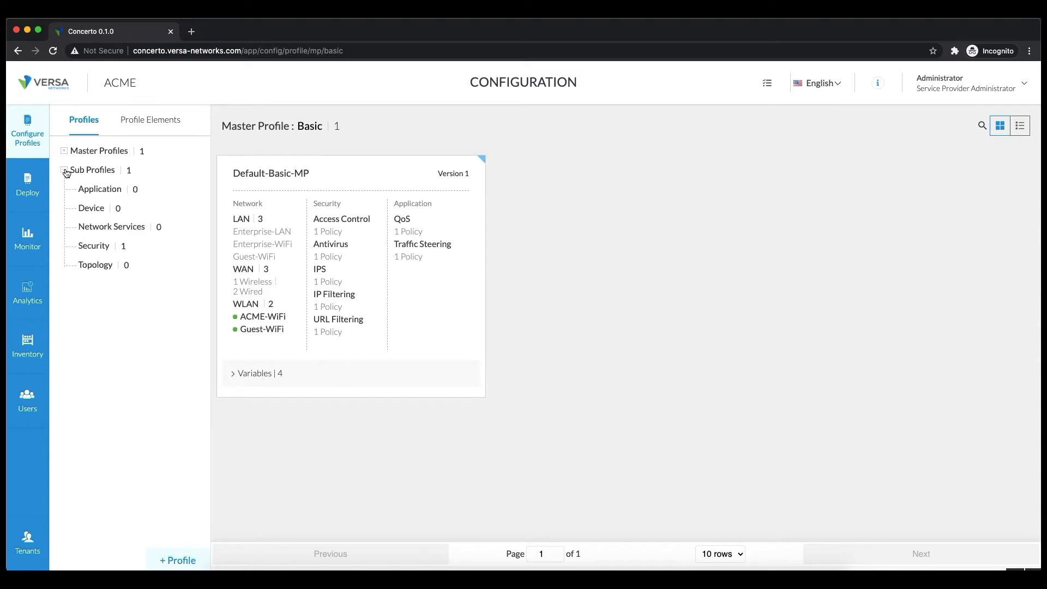
Inspect Default-Security-Profile under ACME's Security sub profiles, close it, and expand master profiles.
left_click(89, 246)
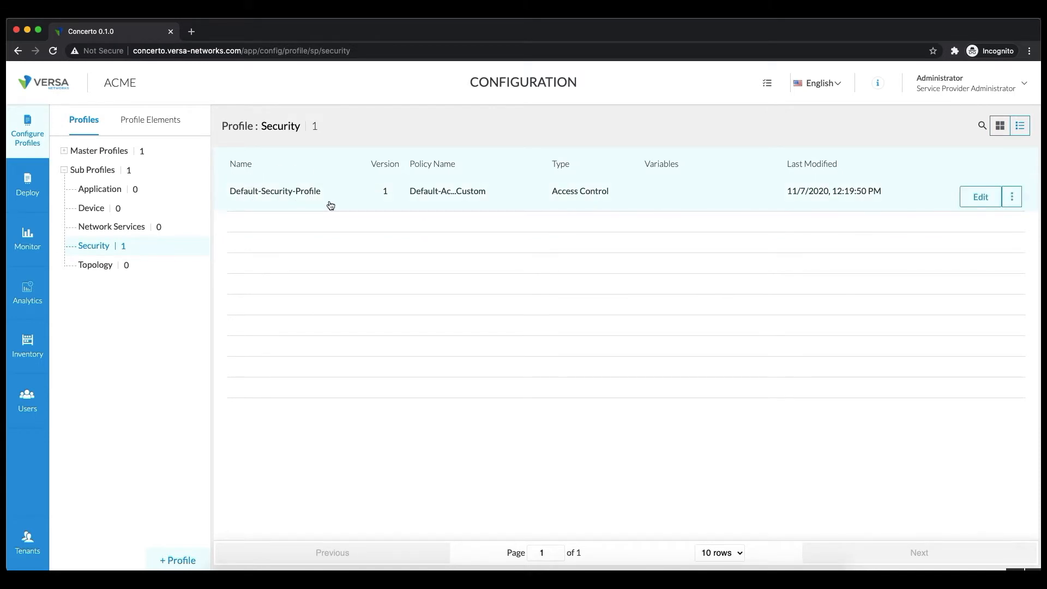
left_click(281, 195)
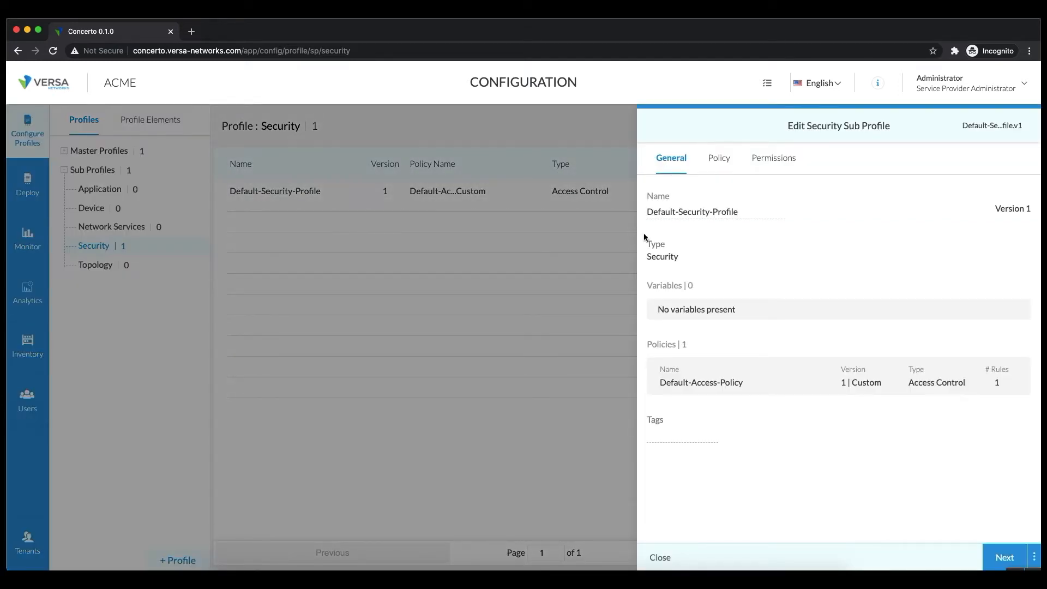
left_click(650, 558)
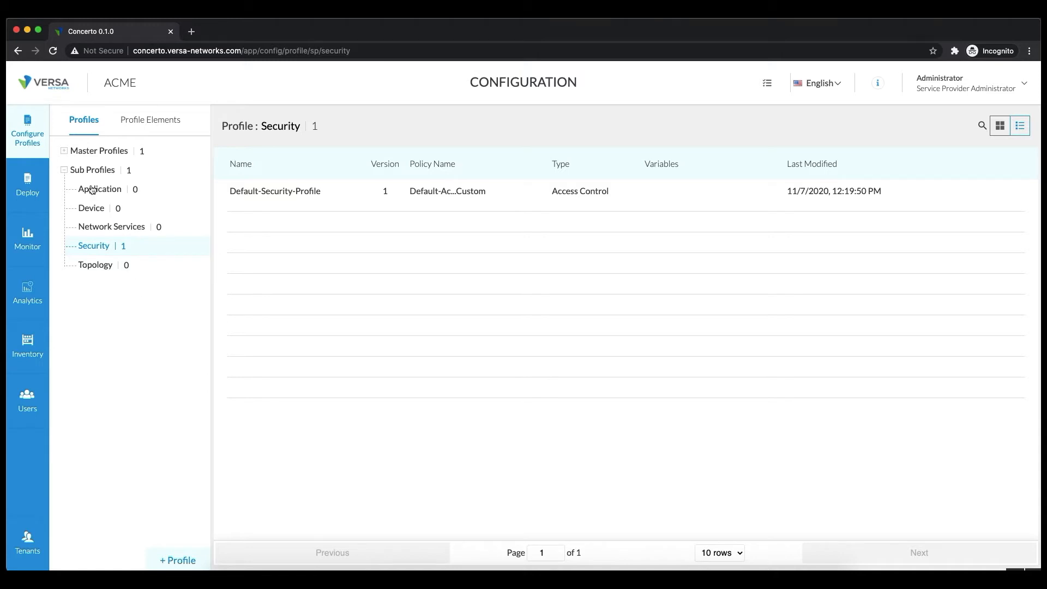
left_click(94, 154)
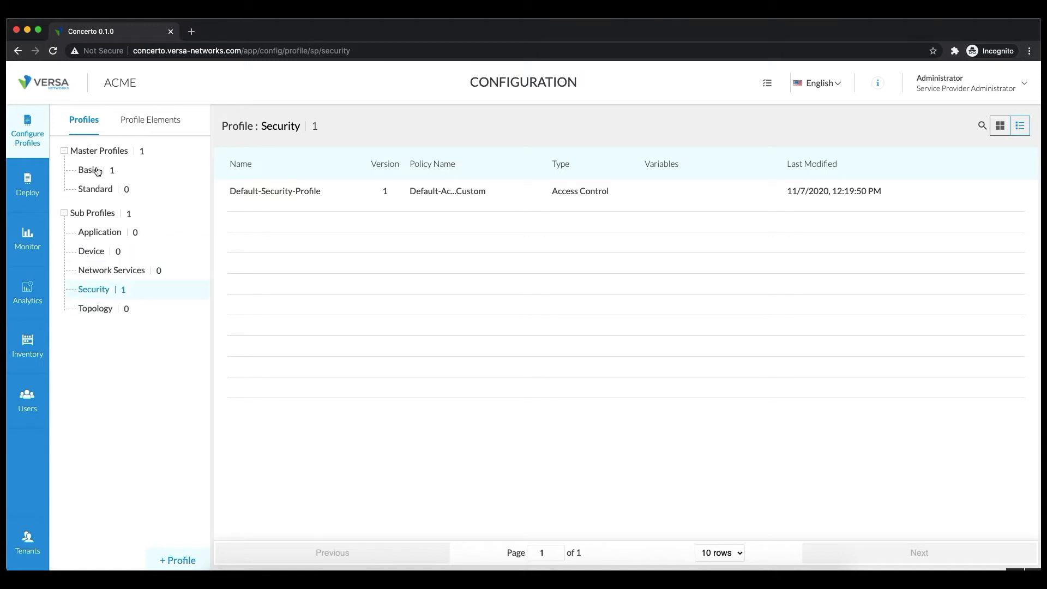
Review the Default-Basic-MP Basic master profile, then begin cloning it as Copy_of_Default-Basic-MP.
left_click(89, 169)
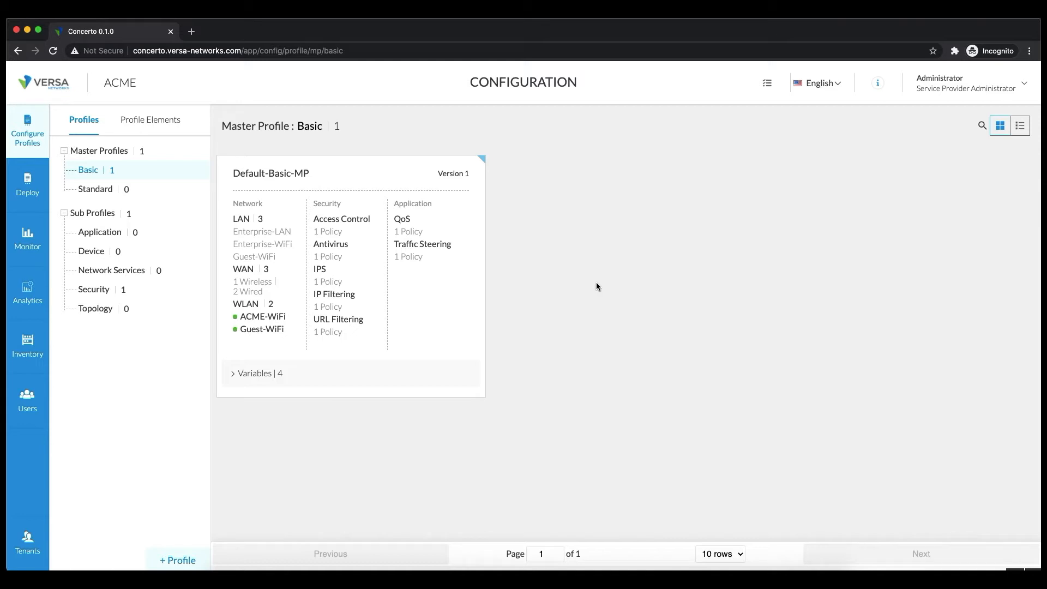
left_click(437, 289)
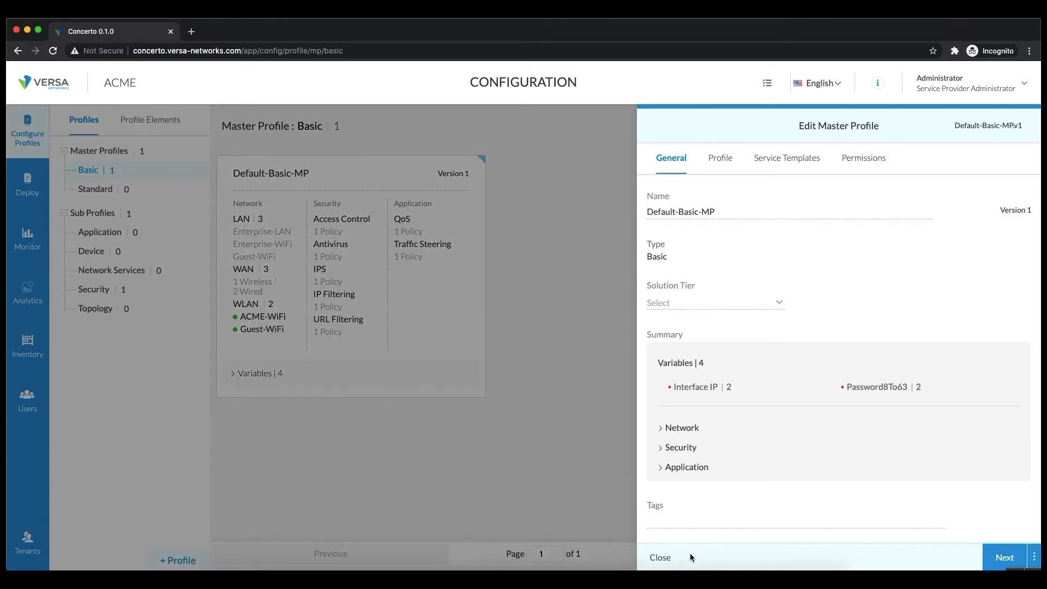
left_click(660, 557)
left_click(480, 163)
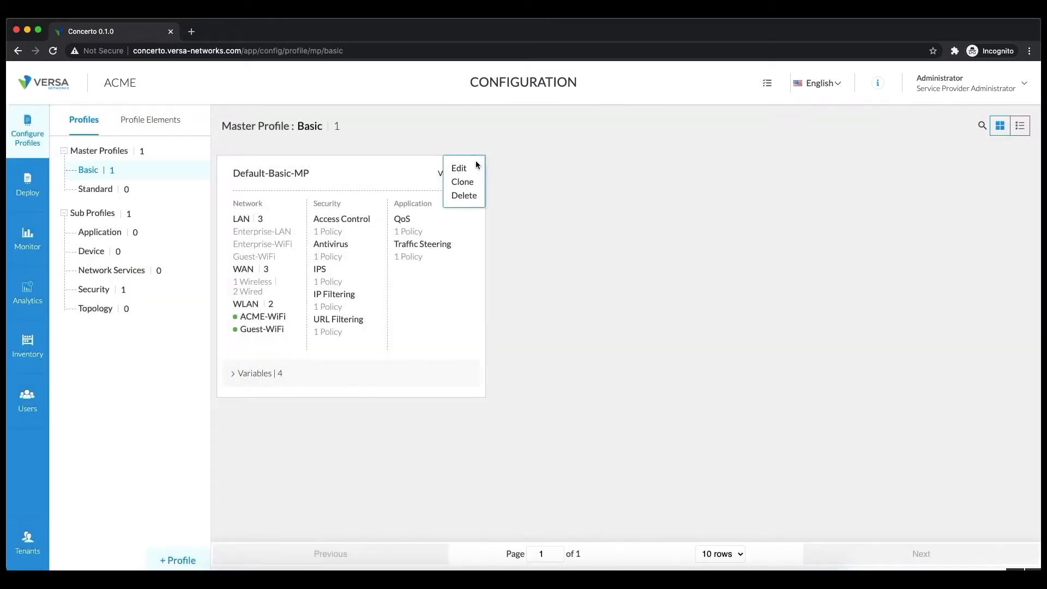
left_click(460, 183)
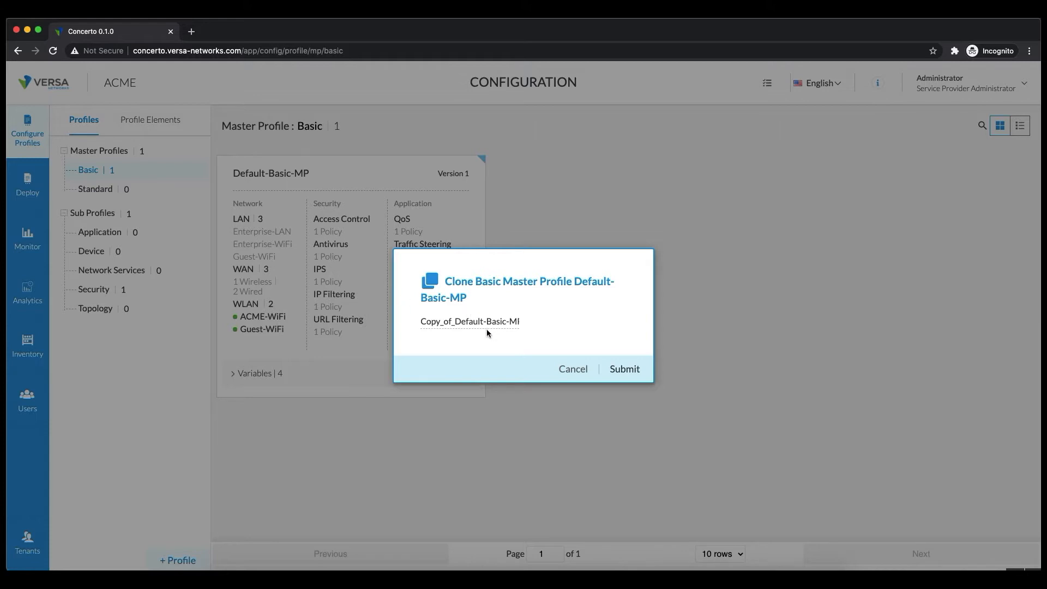
Rename the clone from Copy_of_Default-Basic-MP to WestCoast-MP and submit it.
left_click(455, 323)
key("BackSpace")
key("BackSpace")
key("BackSpace")
key("BackSpace")
key("BackSpace")
key("BackSpace")
key("BackSpace")
key("BackSpace")
mouse_move(472, 321)
left_mouse_down()
mouse_move(364, 326)
mouse_move(392, 321)
left_mouse_up()
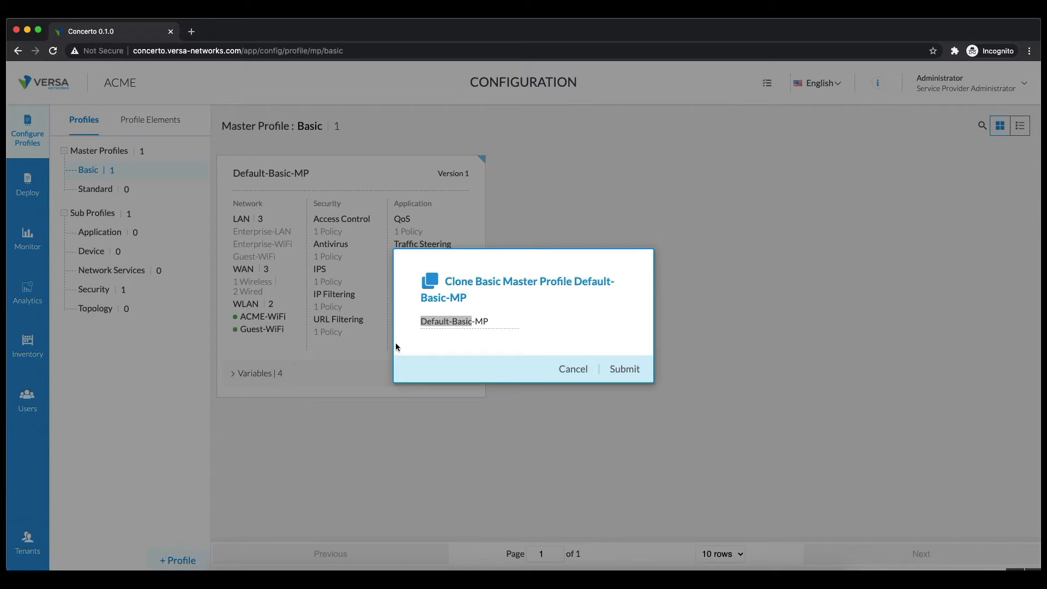
type("WestCoast")
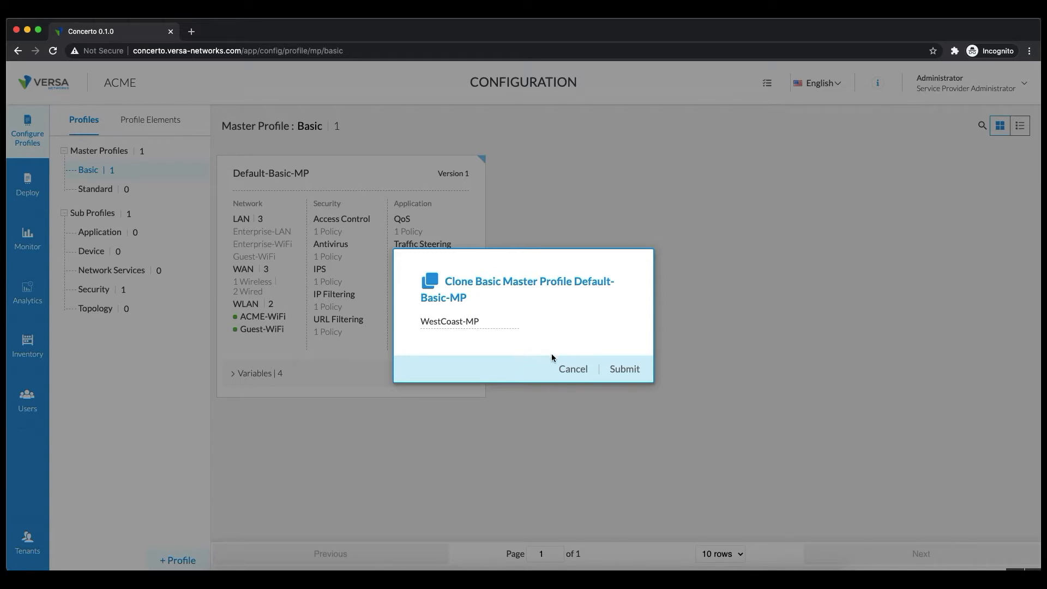
left_click(625, 368)
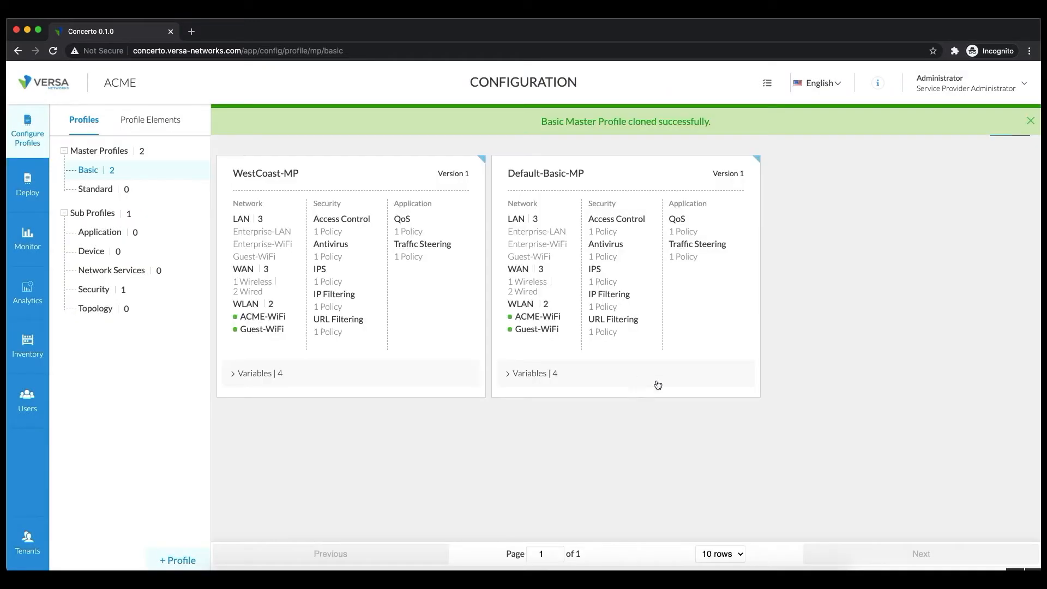
Open WestCoast-MP and set its Solution Tier to Premier-Secure-SDWAN.
left_click(429, 272)
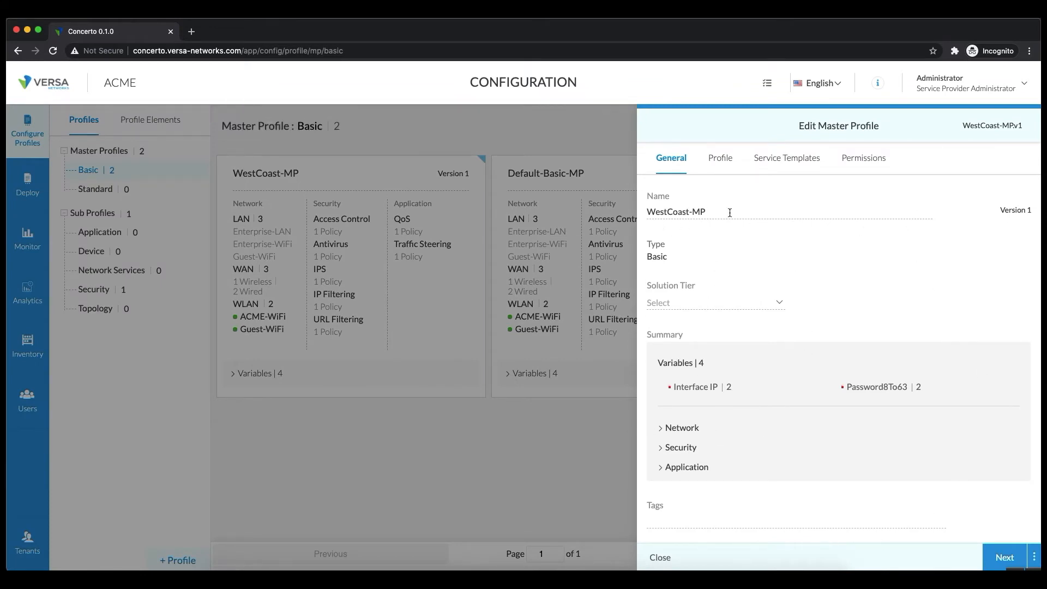
left_click(769, 305)
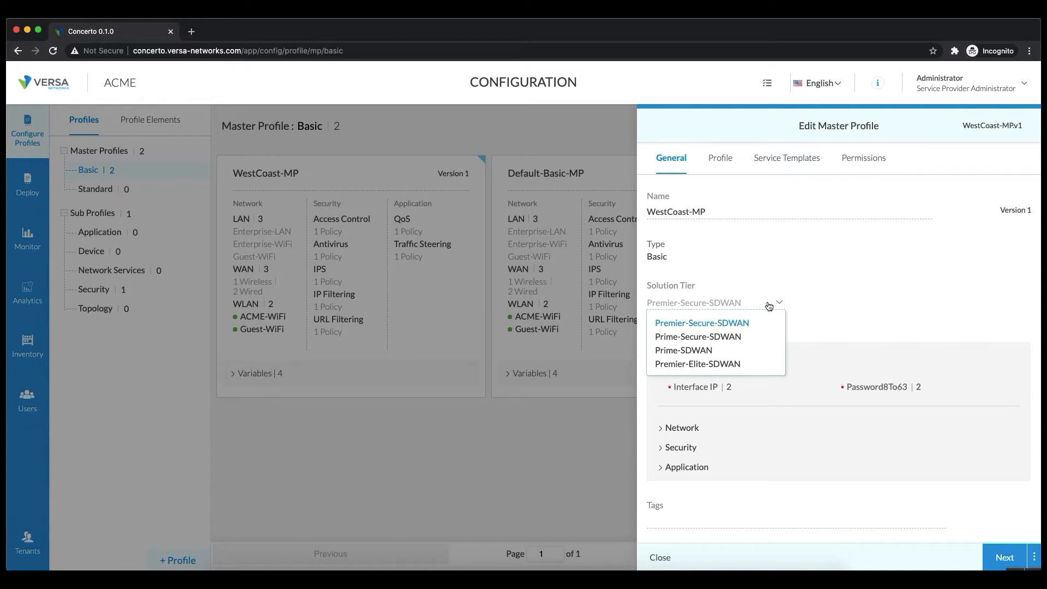
left_click(702, 323)
Review the profile's Network and Security summary details, then go to its network topology.
left_click(681, 428)
scroll(729, 479, "down", 2)
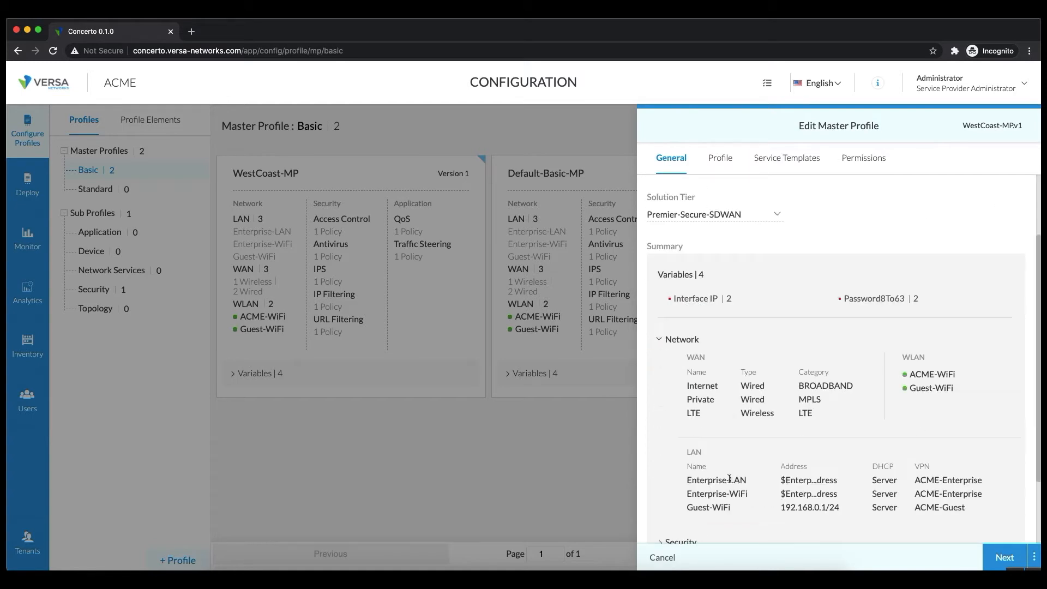
scroll(730, 478, "down", 2)
left_click(678, 451)
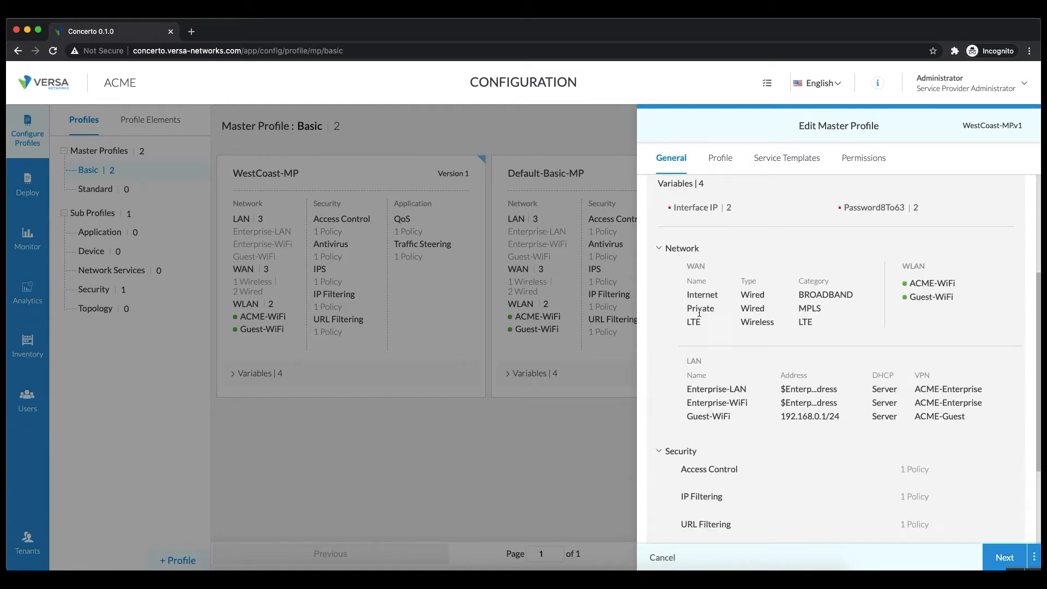
scroll(802, 446, "down", 3)
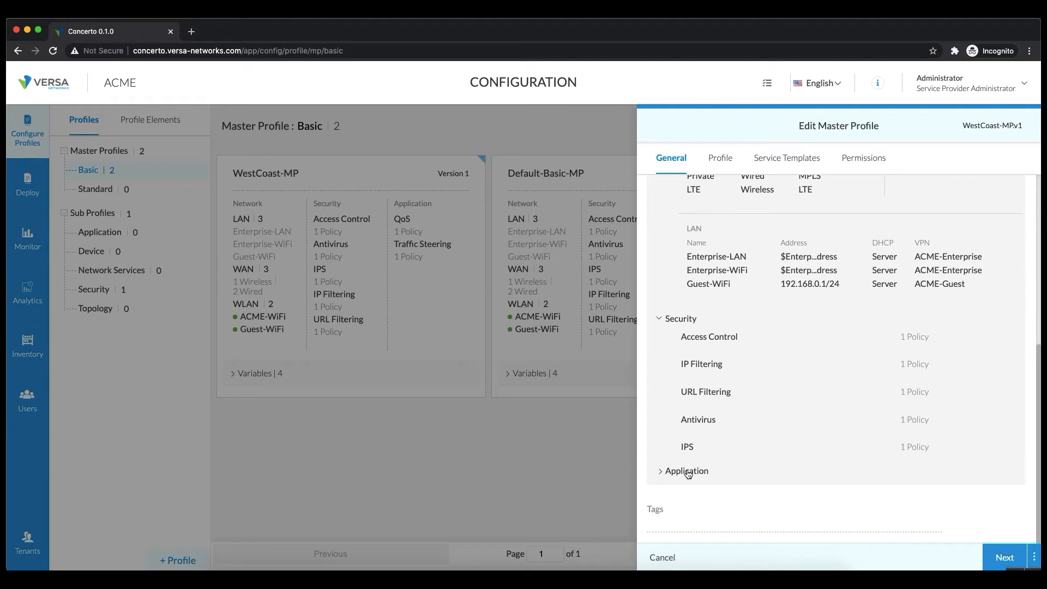
scroll(911, 286, "up", 7)
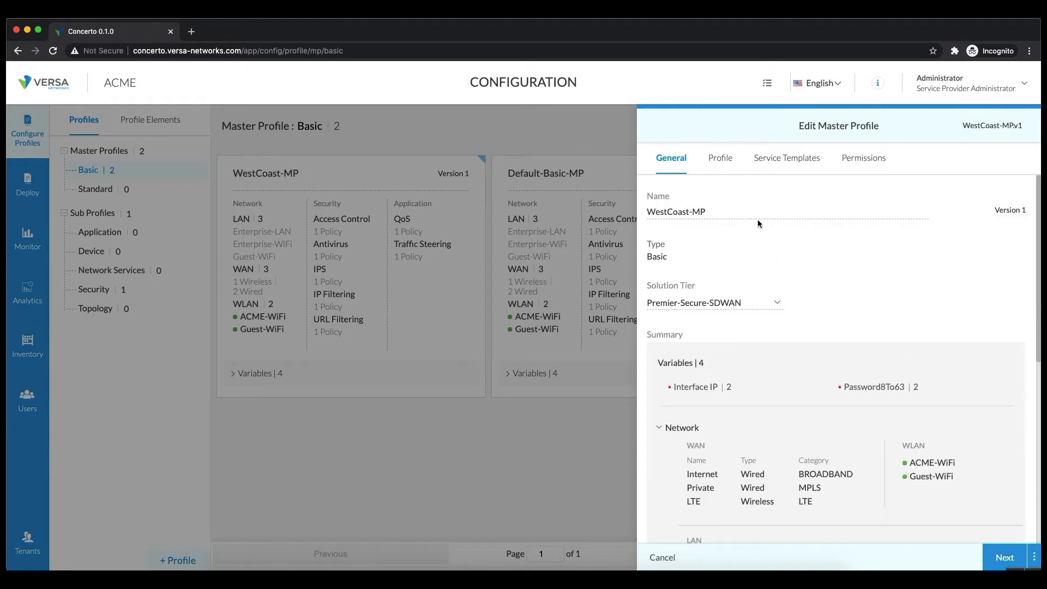
left_click(729, 161)
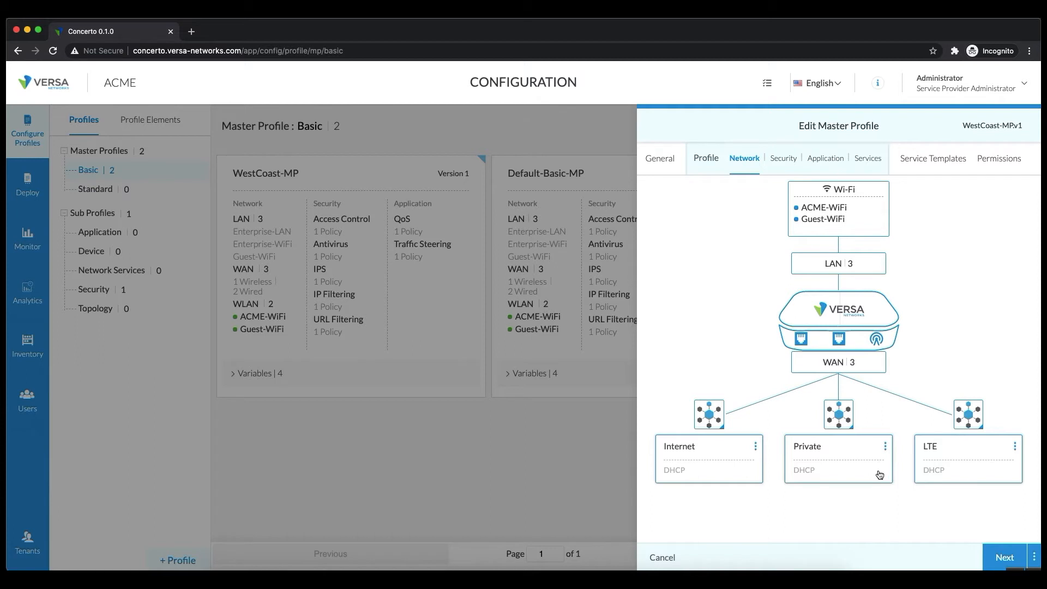
Delete the LTE WAN link and bring up the Internet WAN interface for editing.
left_click(1015, 447)
left_click(1009, 483)
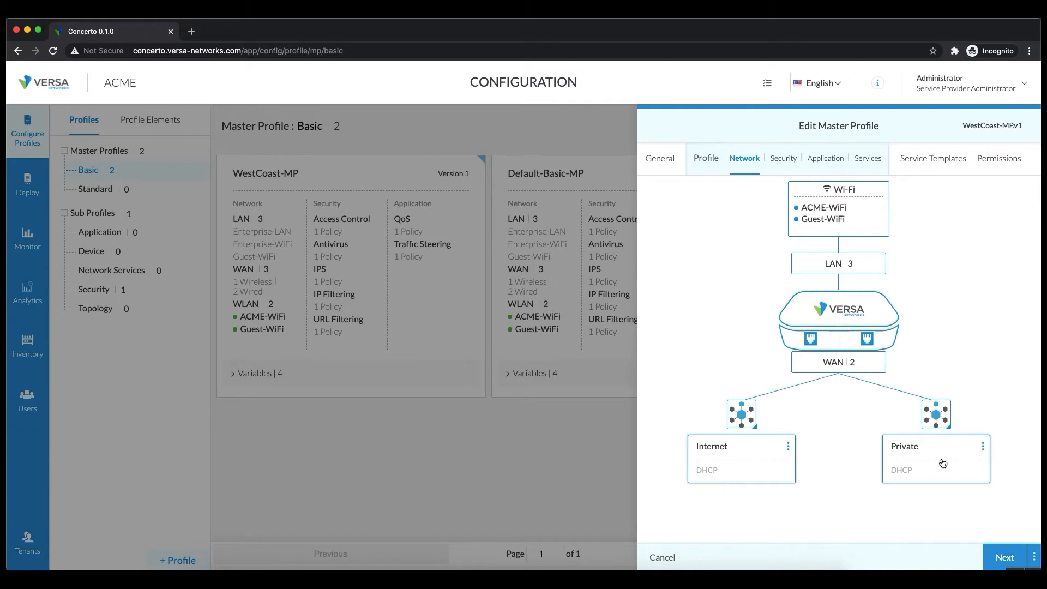
left_click(763, 457)
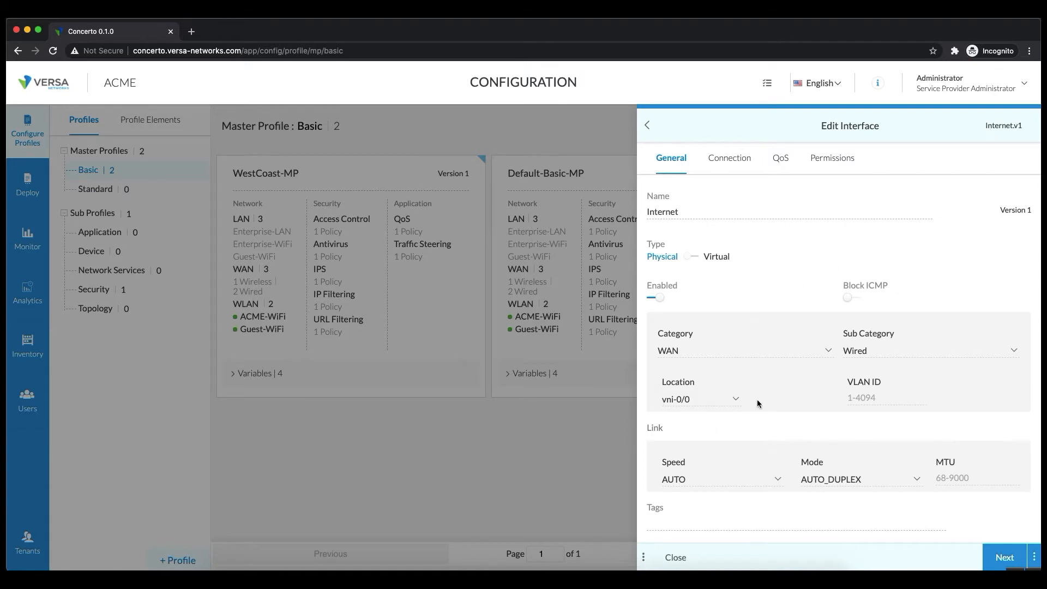
Set the Internet interface's connection name to Internet-1 and save it.
left_click(723, 156)
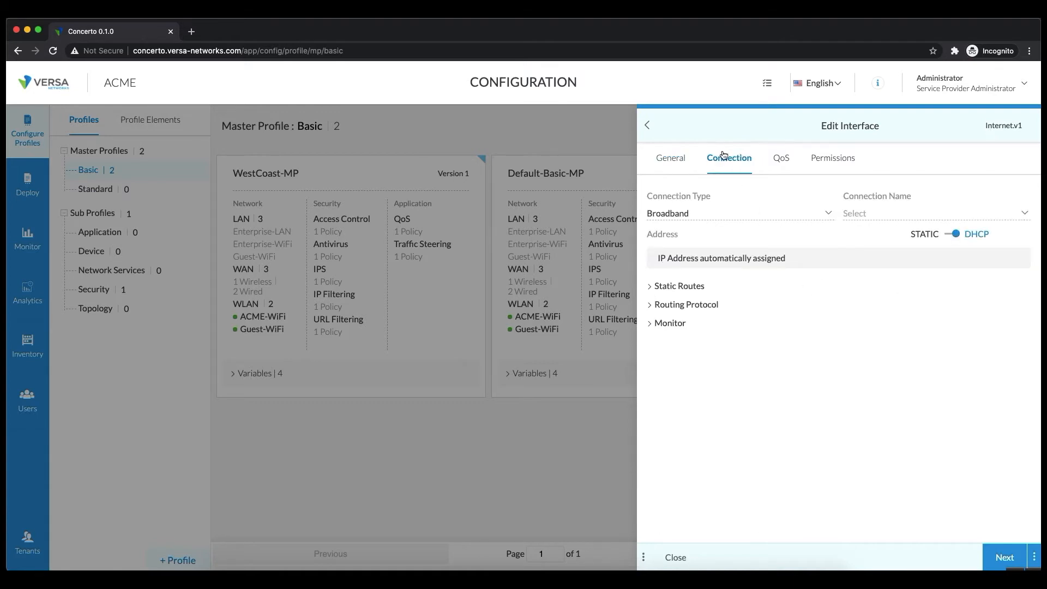
left_click(939, 218)
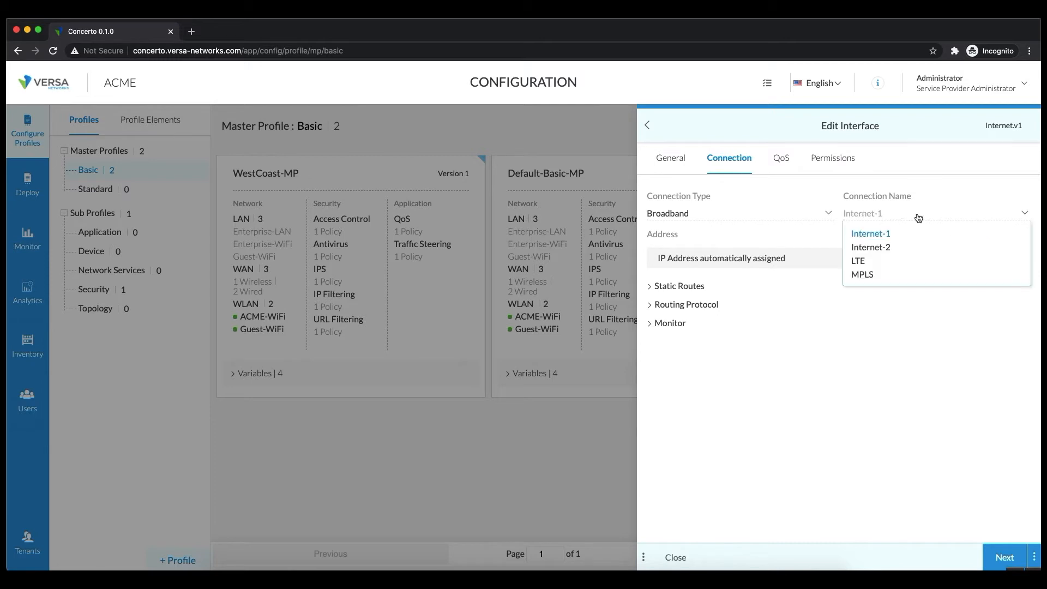
left_click(882, 234)
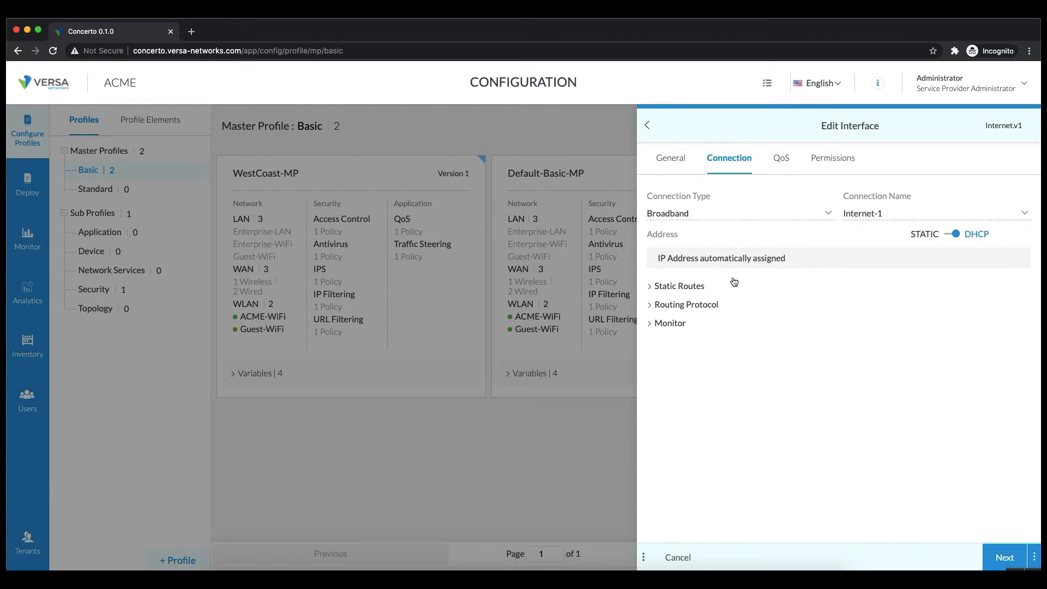
left_click(1035, 560)
left_click(1023, 529)
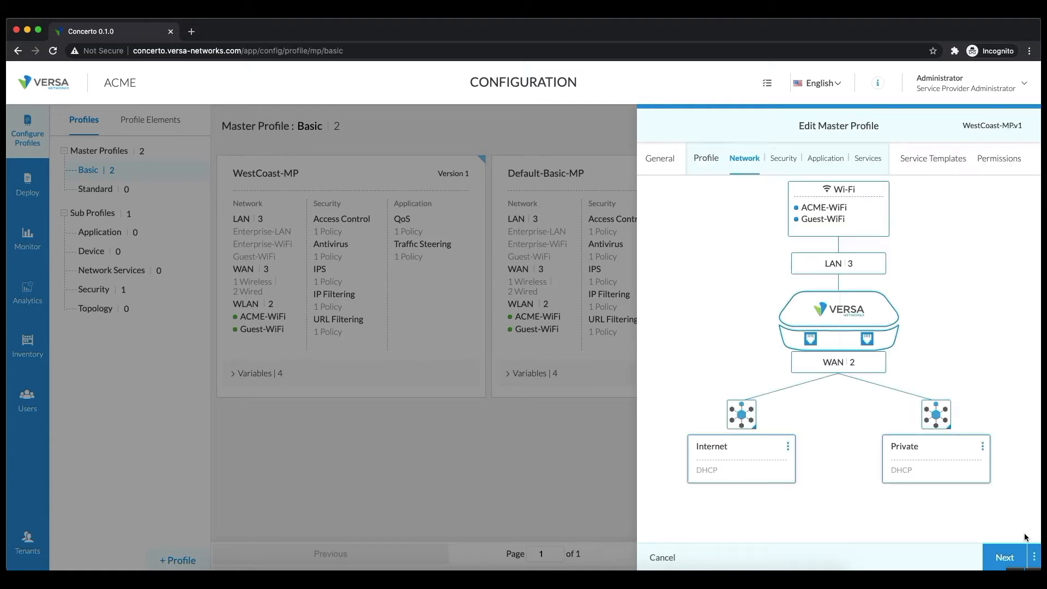
Rename the Private WAN interface to MPLS.
left_click(935, 463)
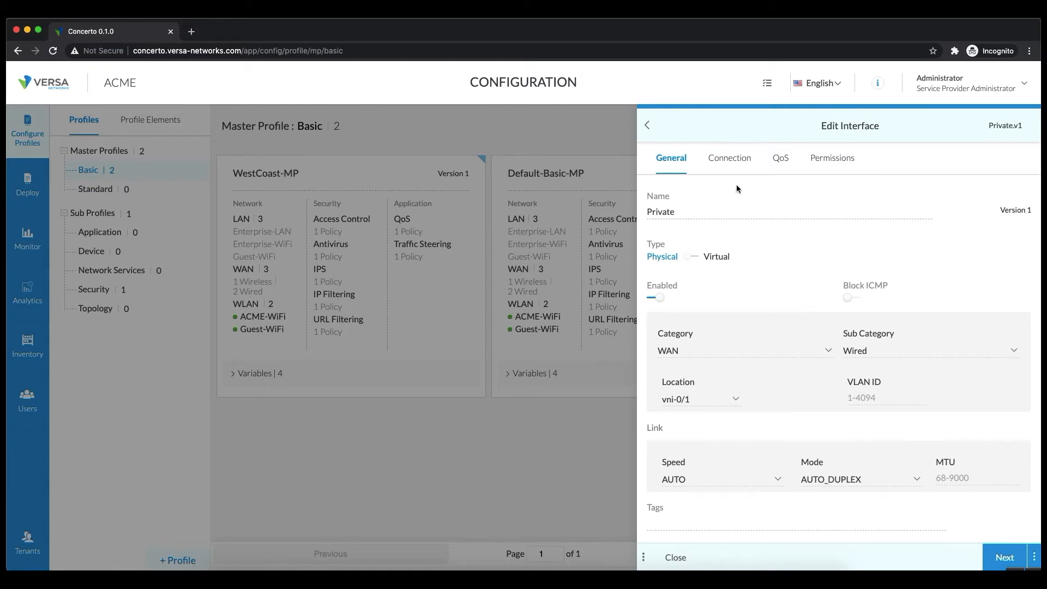
left_click(720, 159)
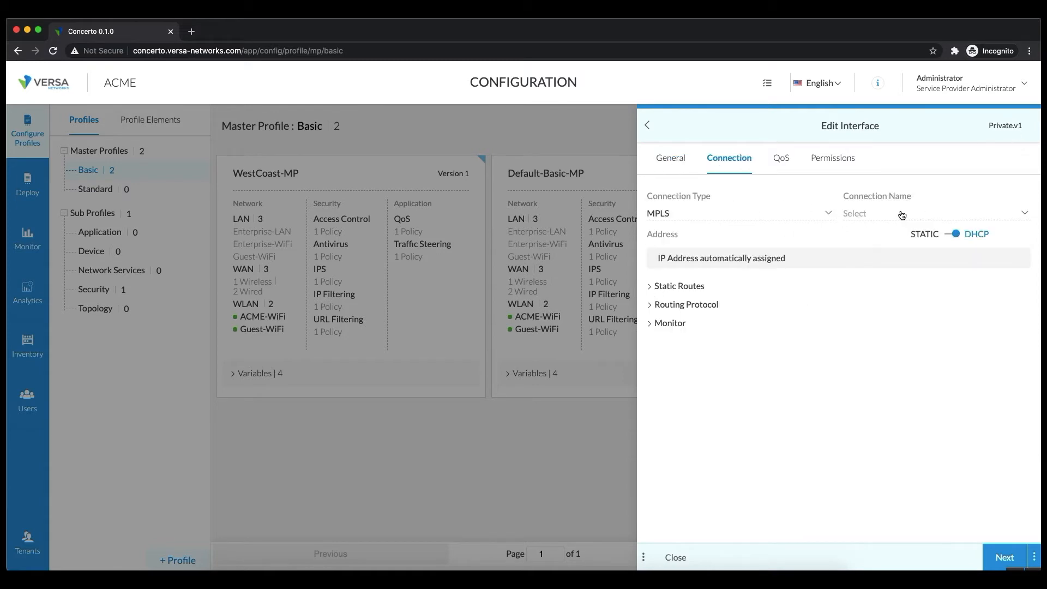
left_click(666, 158)
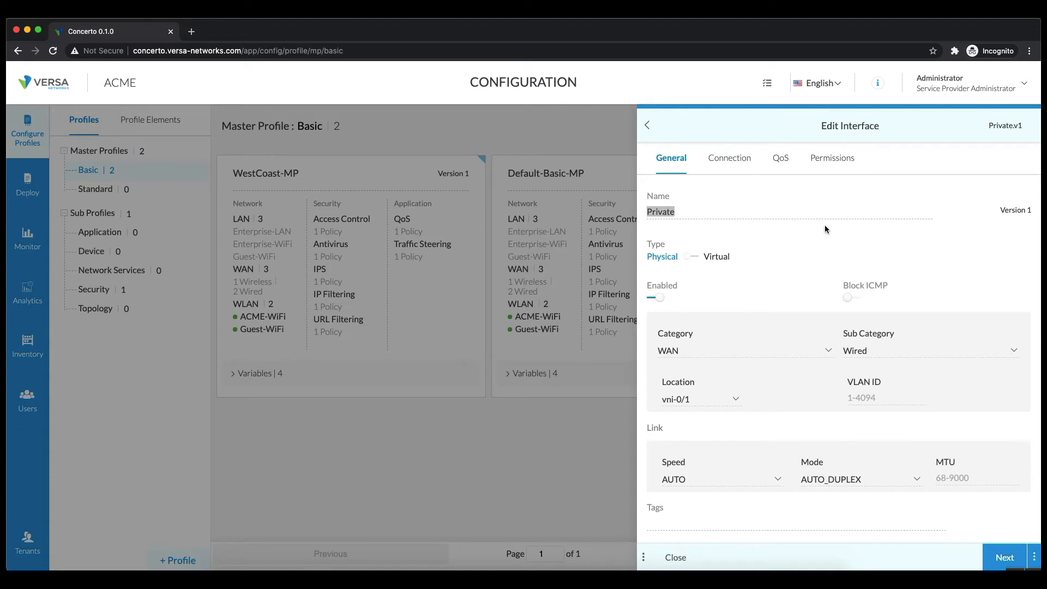
type("MPLS")
Keep connection type MPLS, set connection name MPLS, and switch addressing from DHCP to static.
left_click(742, 161)
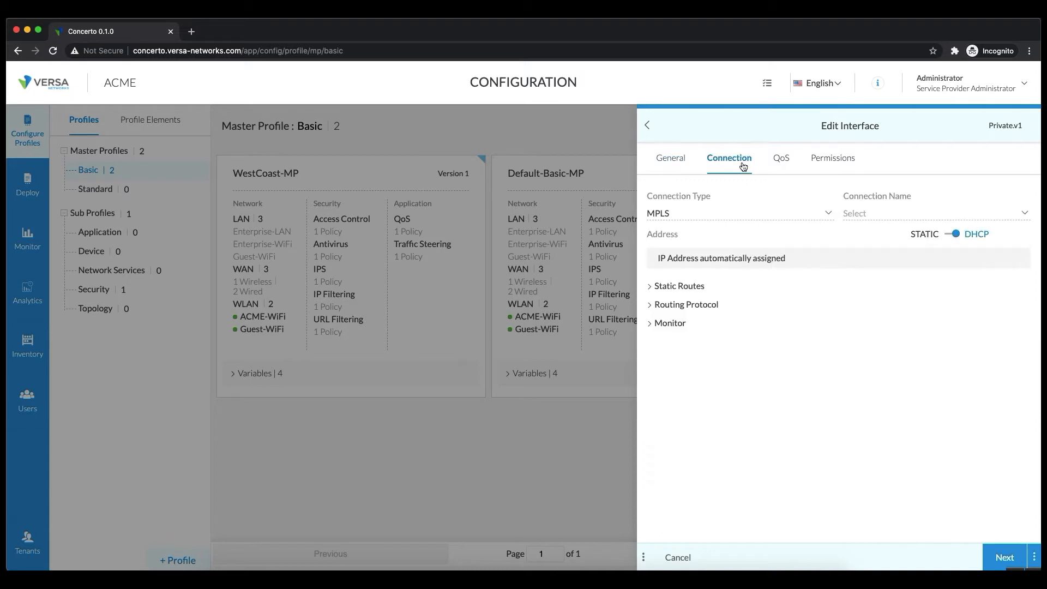
left_click(684, 214)
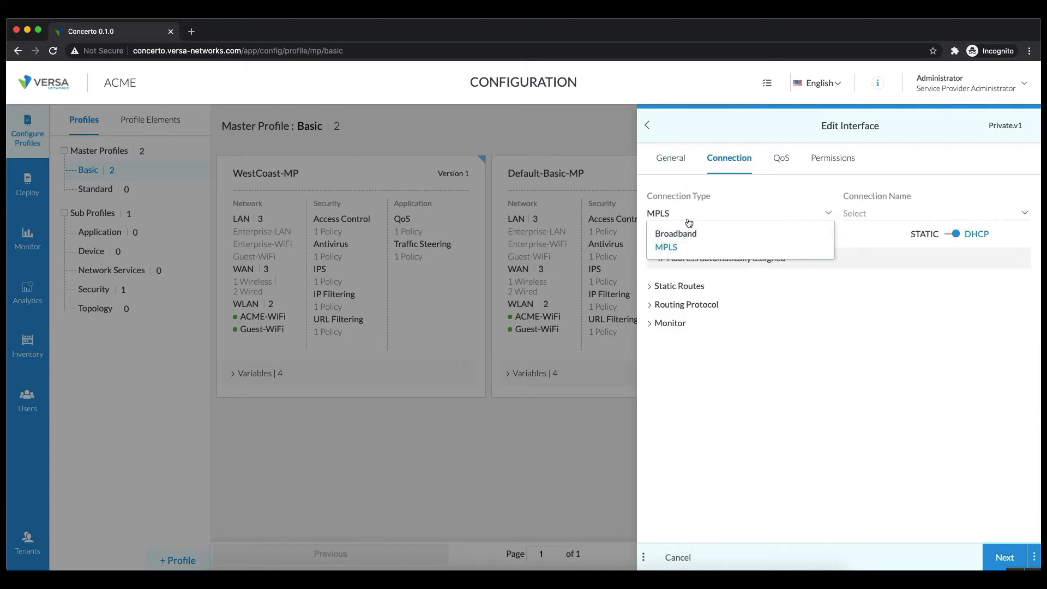
left_click(689, 219)
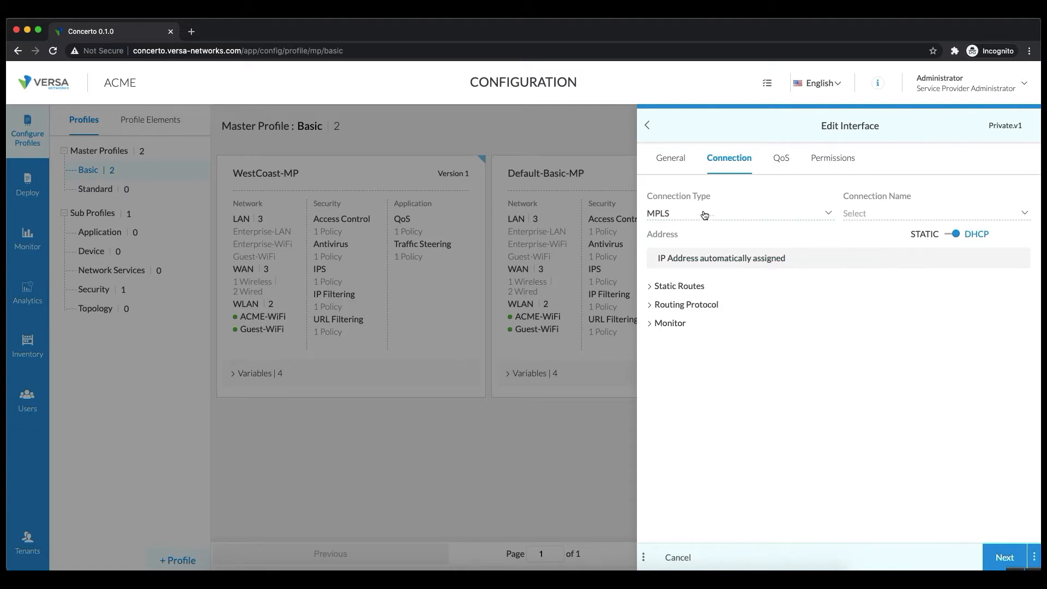
left_click(907, 219)
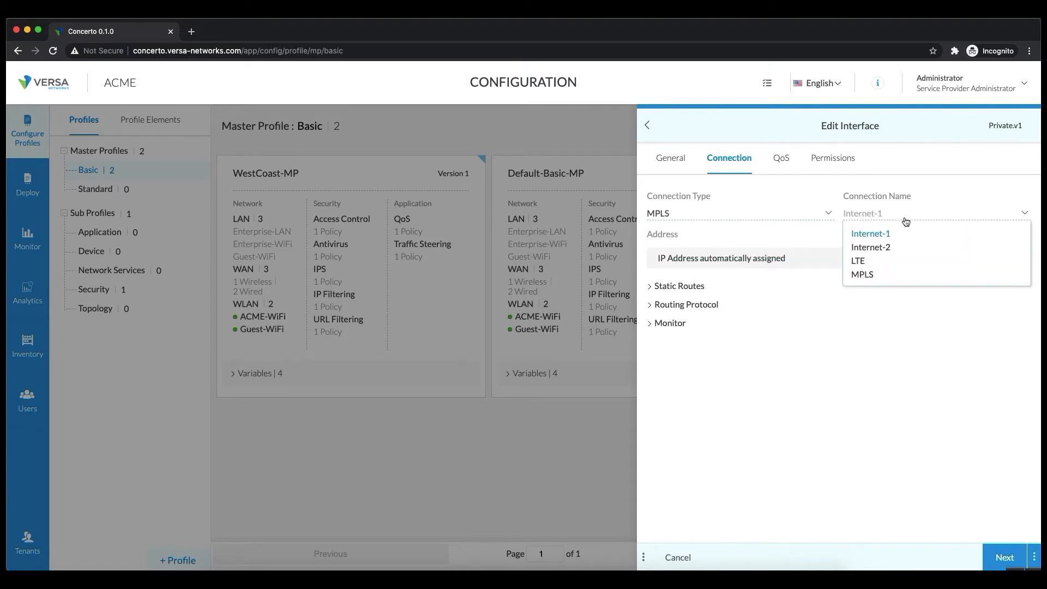
left_click(870, 276)
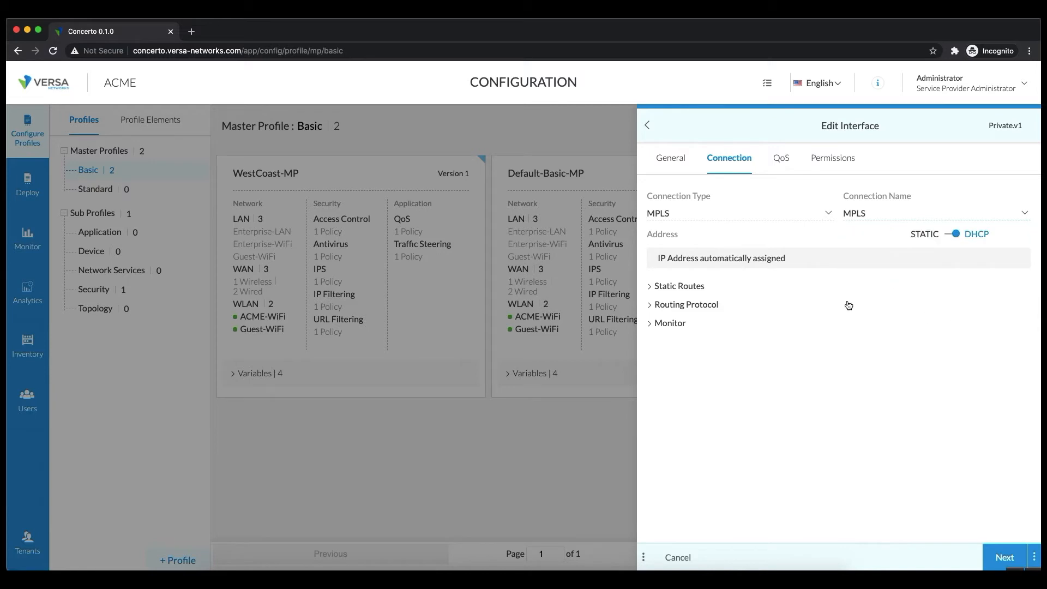
left_click(955, 235)
Enter IP address $MPLS_Address and nexthop $MPLS_GW for the static MPLS interface.
left_click(689, 289)
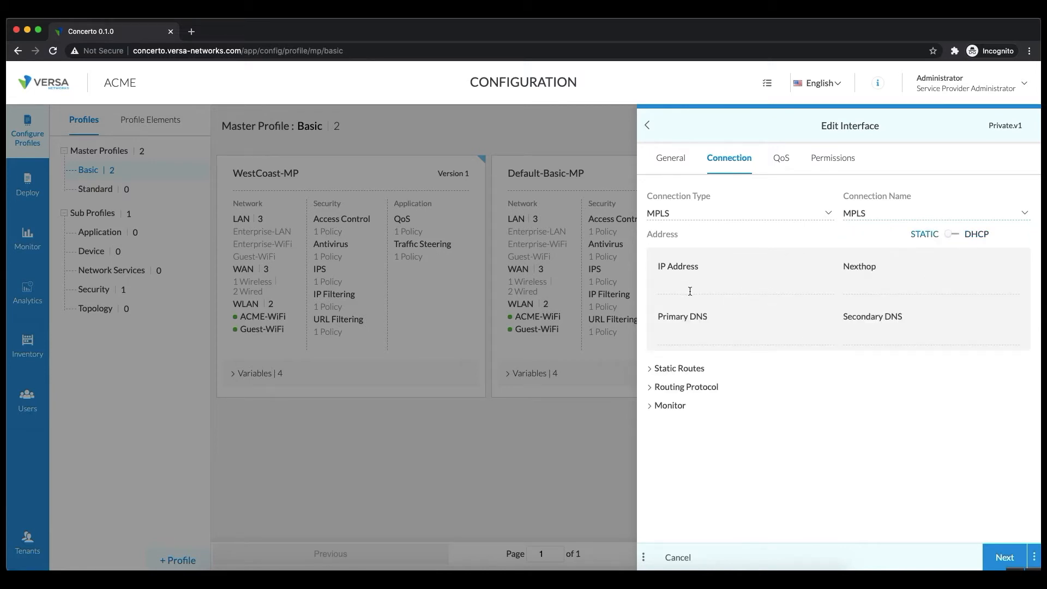
type("$")
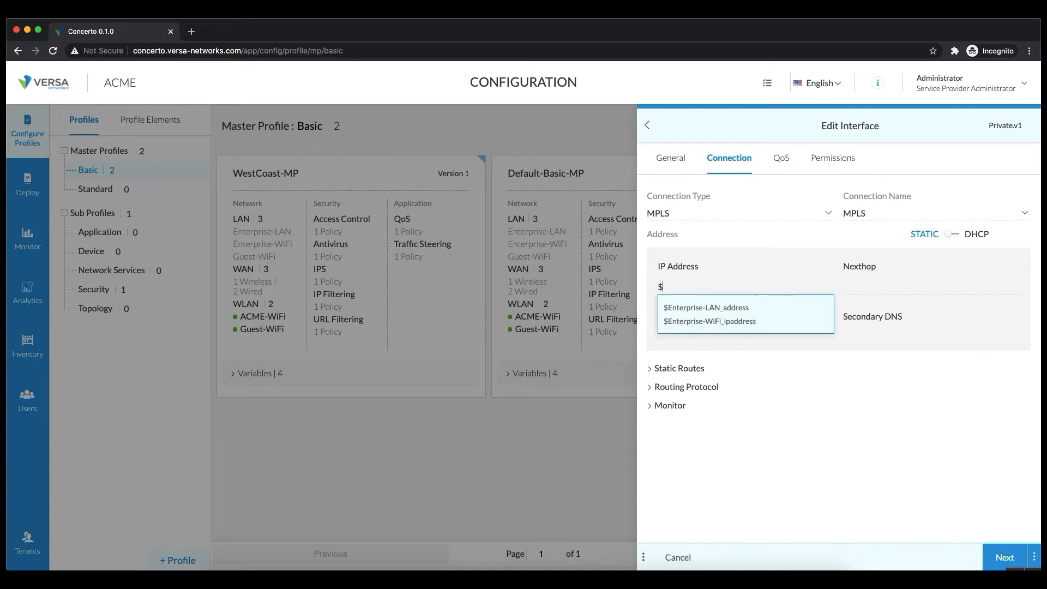
type("MPLS_ADD")
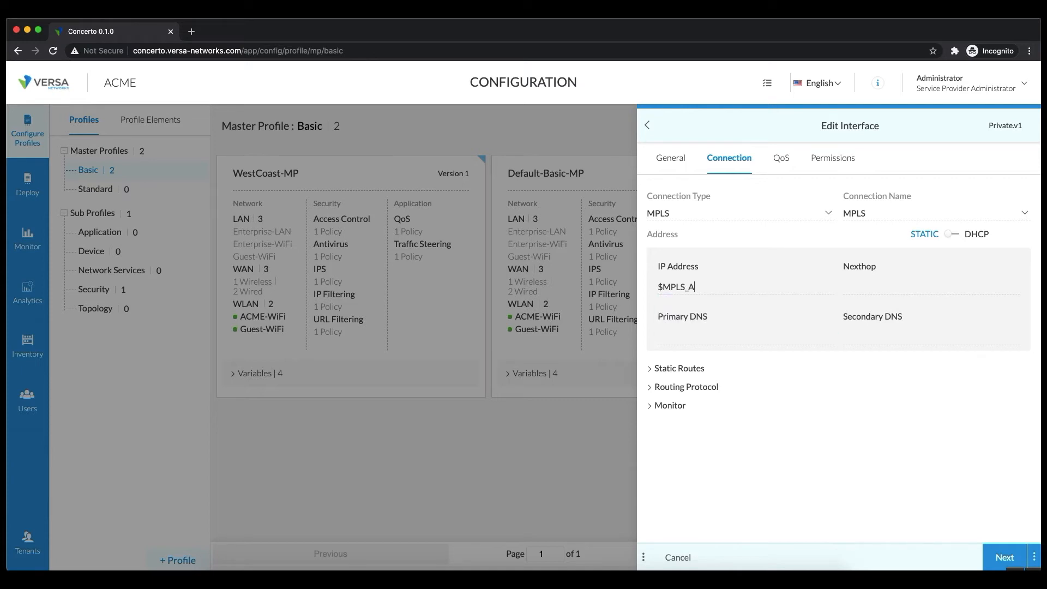
key("BackSpace")
key("BackSpace")
type("ddress")
key("Tab")
type("$MPLS_GW")
left_click_drag(852, 287, 897, 283)
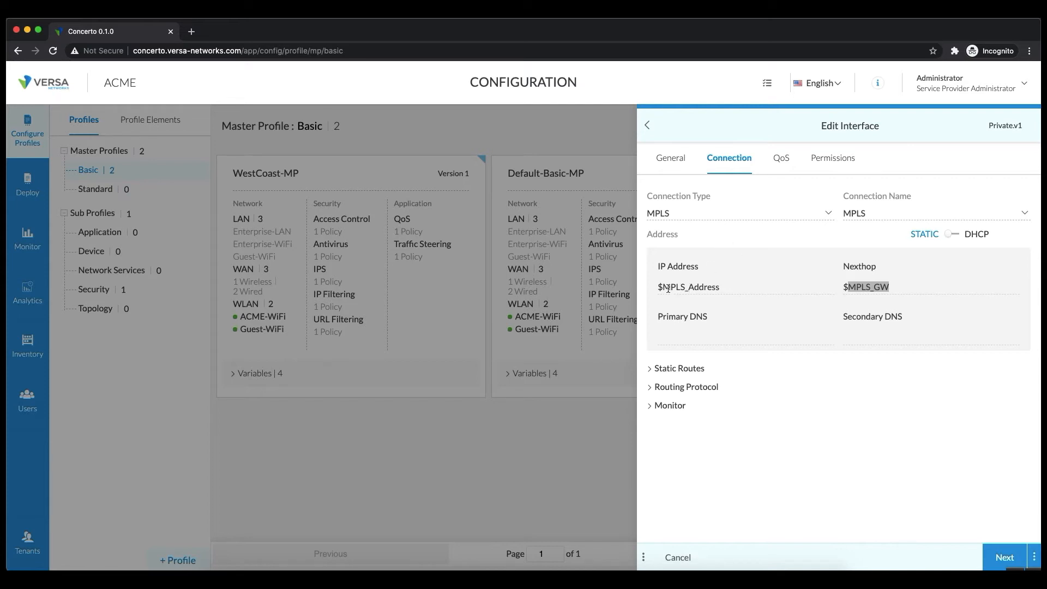
left_click(916, 284)
left_click_drag(830, 282, 857, 287)
Set primary DNS 10.40.0.99 and secondary DNS 8.8.8.8.
left_click(739, 339)
type("10.0.")
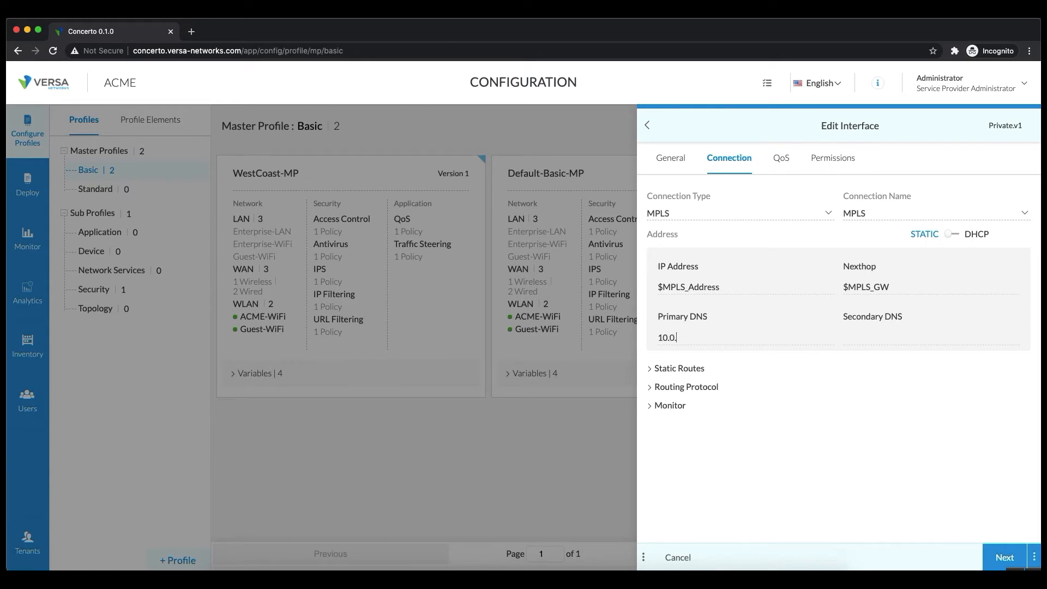
key("BackSpace")
key("BackSpace")
type("40.")
type("0.")
type("99")
type("8.8.8.8")
left_click(649, 367)
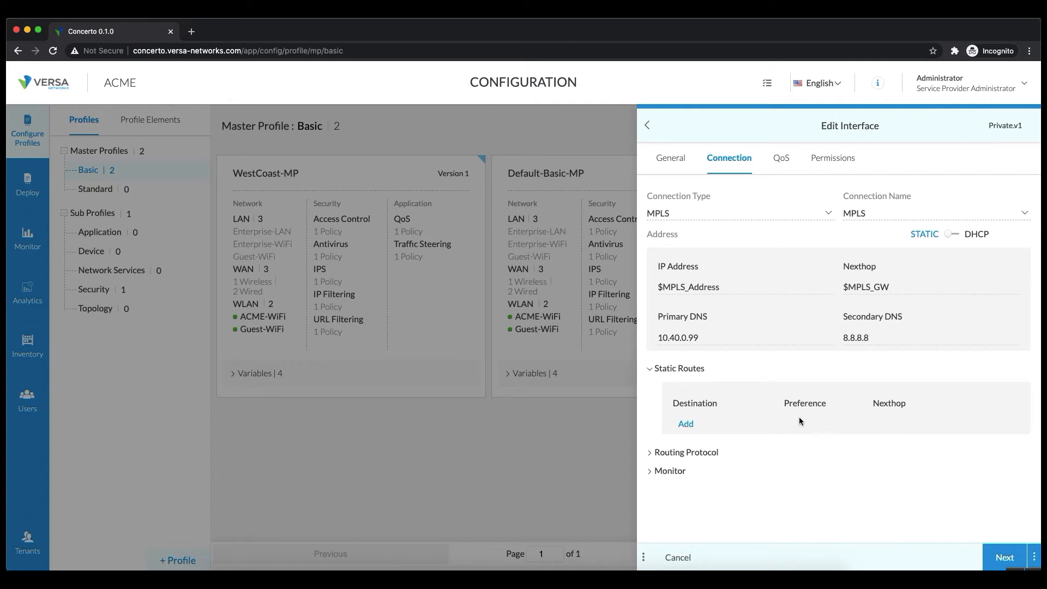
Choose EBGP as the routing protocol with local ASN 1230.
left_click(649, 369)
left_click(651, 388)
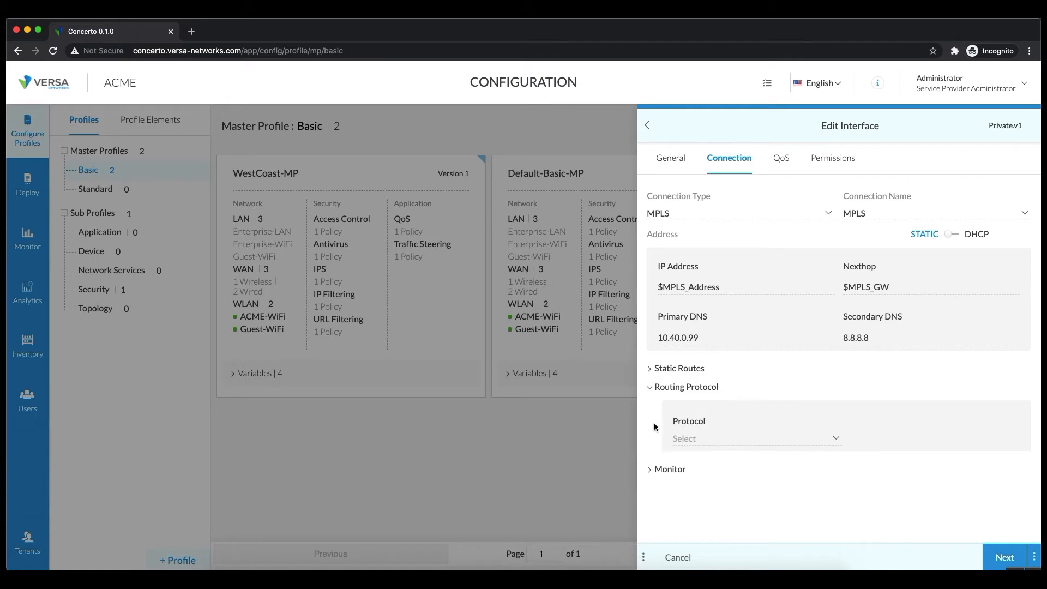
left_click(717, 437)
left_click(718, 472)
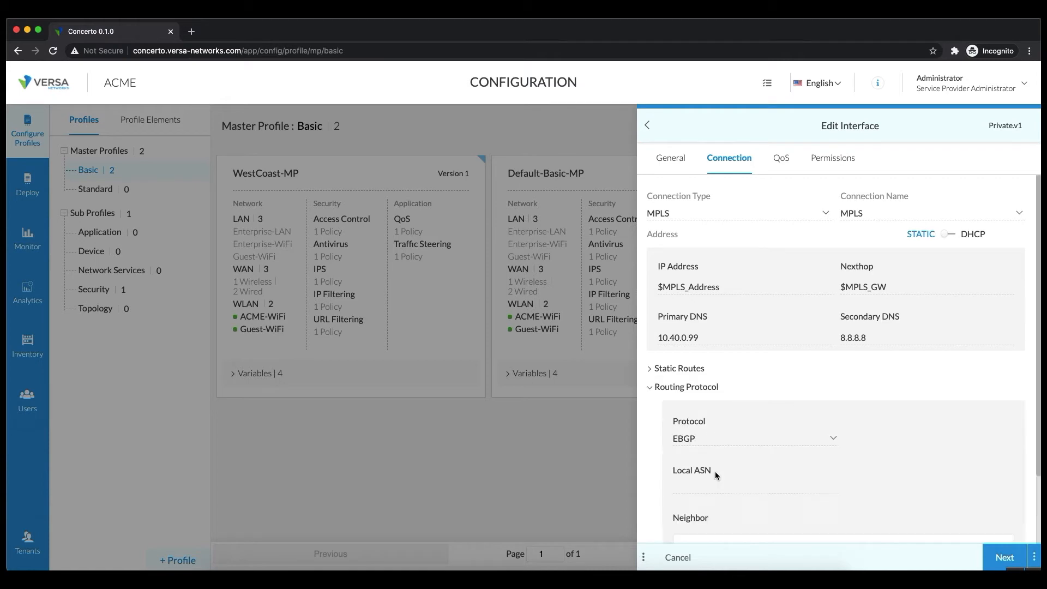
scroll(921, 427, "down", 2)
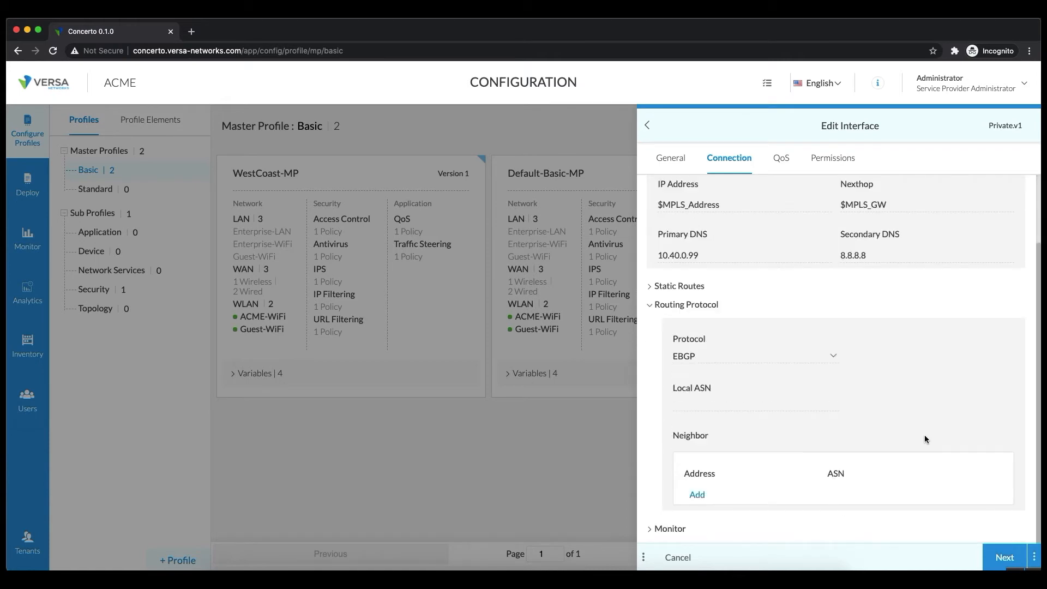
left_click(769, 409)
type("1230")
Add a BGP neighbor at $MPLS_GW with ASN 1234.
left_click(697, 496)
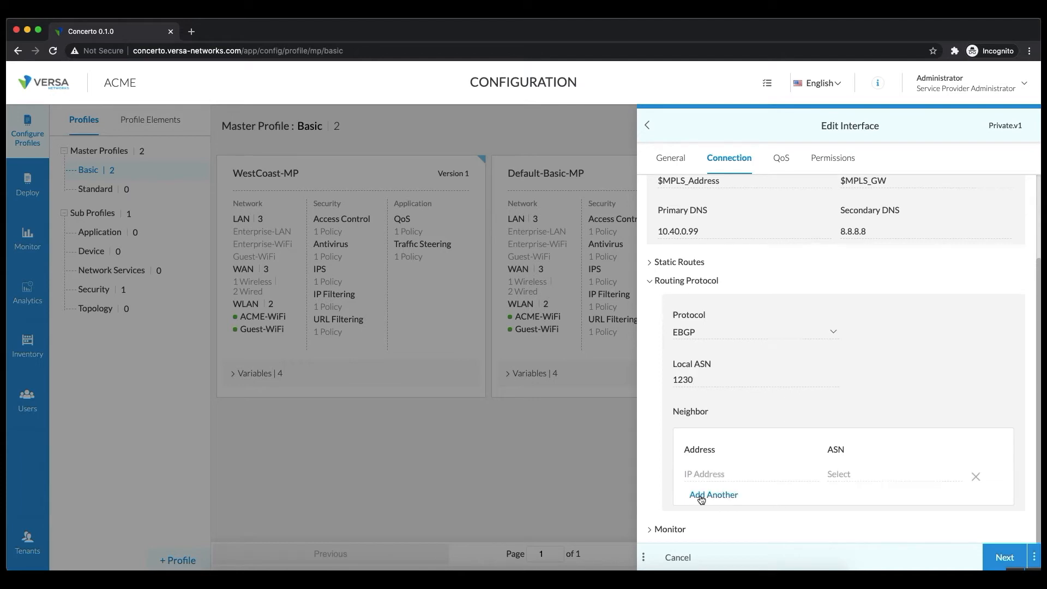
left_click(739, 477)
type("$MPLS_GW")
left_click(872, 476)
type("1234")
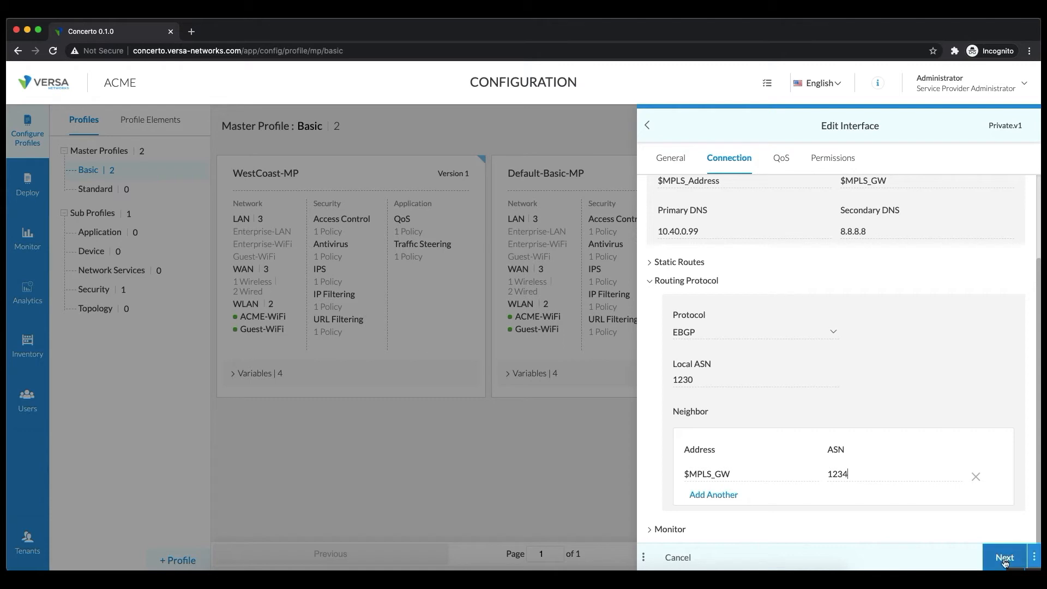
Keep link monitoring enabled with Gateway as the monitor type.
left_click(676, 533)
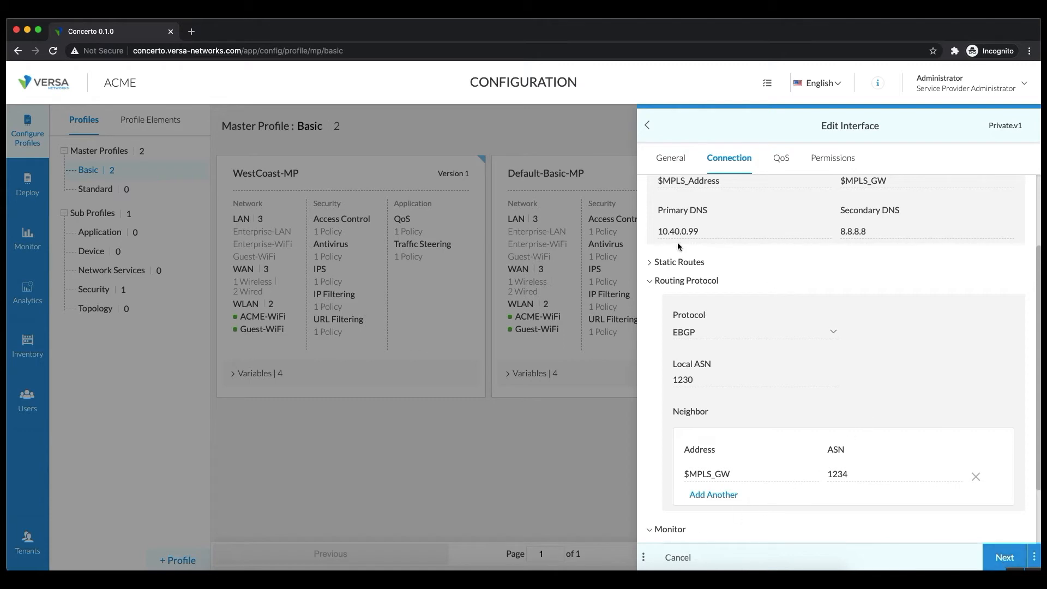
left_click(651, 282)
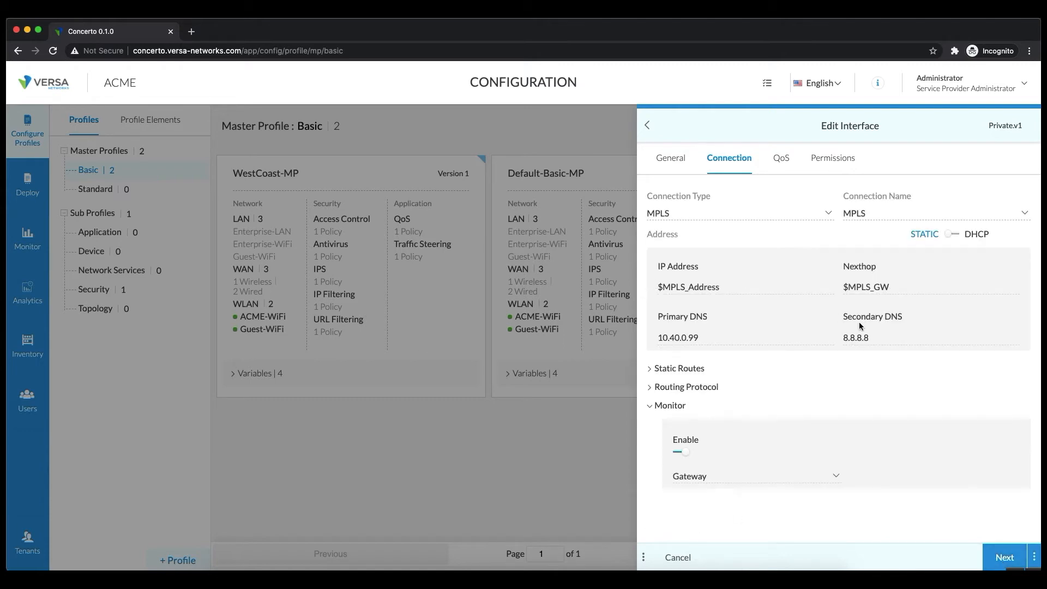
left_click(680, 454)
left_click(680, 454)
left_click(718, 479)
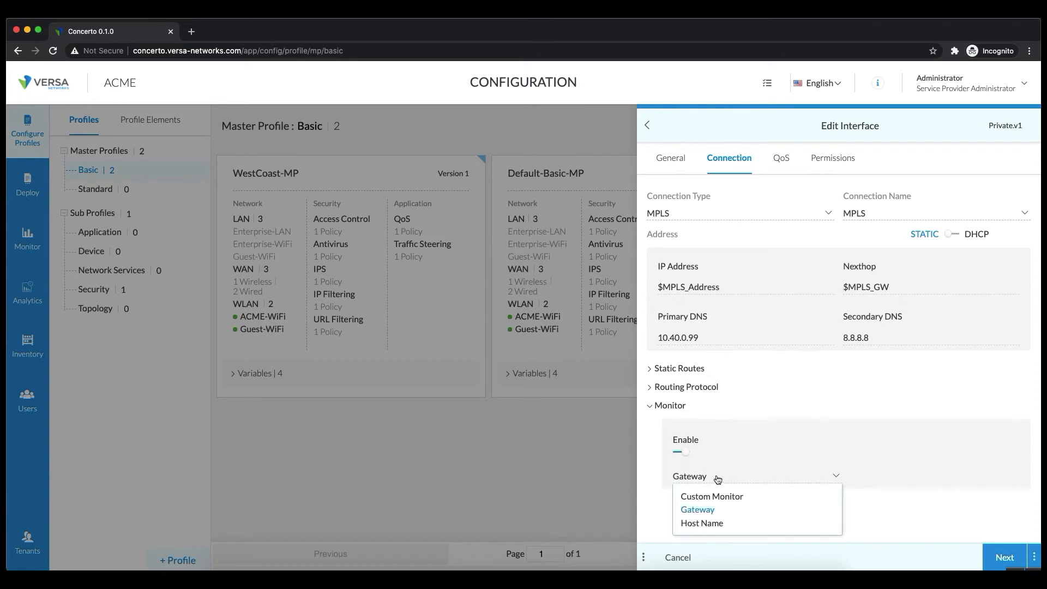
left_click(642, 465)
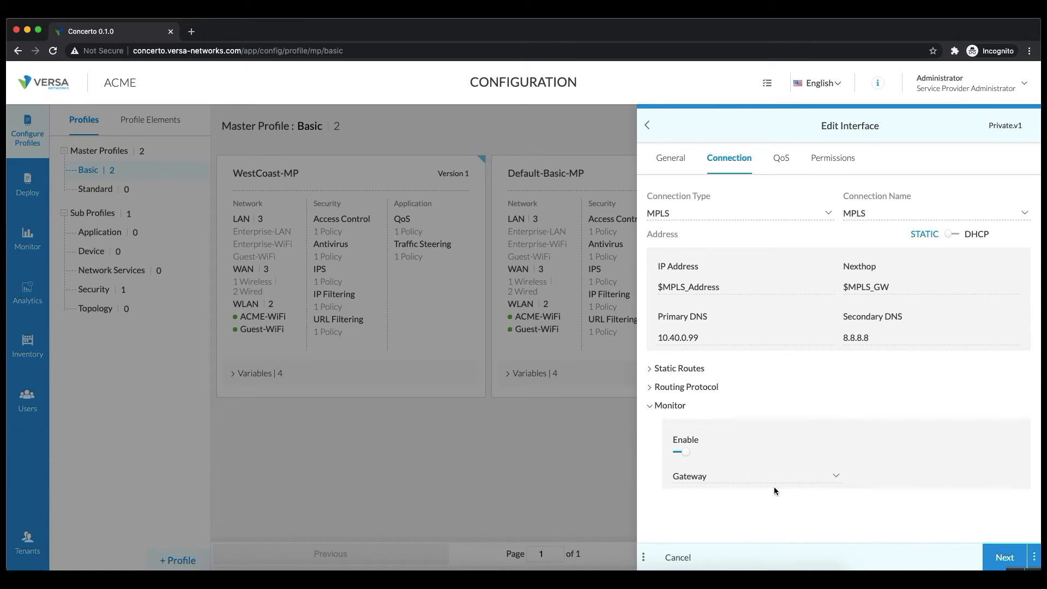
Leave DSCP rewrite off in QoS, advance to Permissions, and save the MPLS interface.
left_click(781, 161)
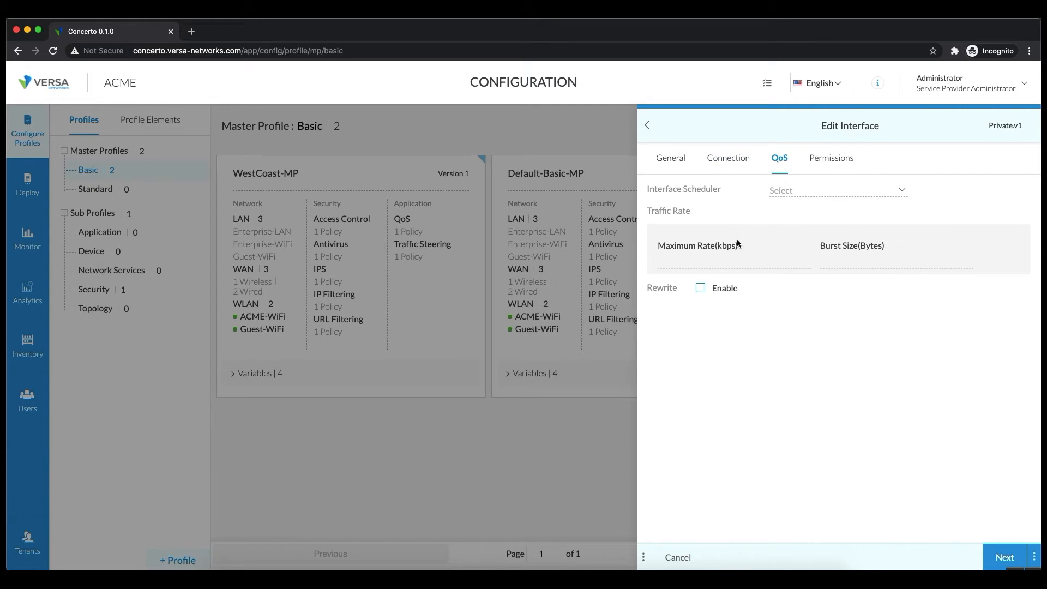
left_click(728, 291)
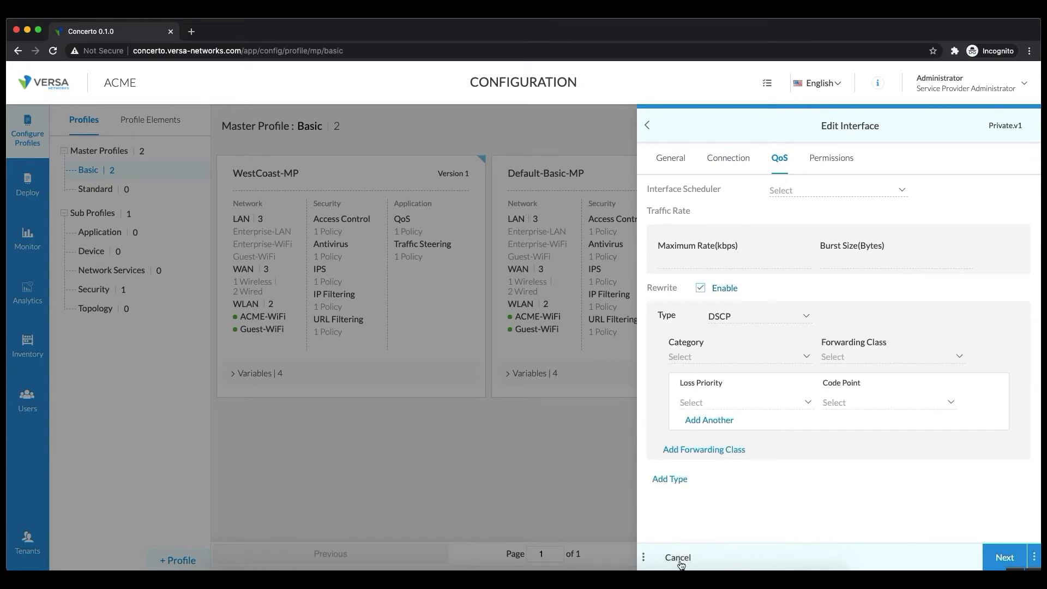
left_click(1001, 555)
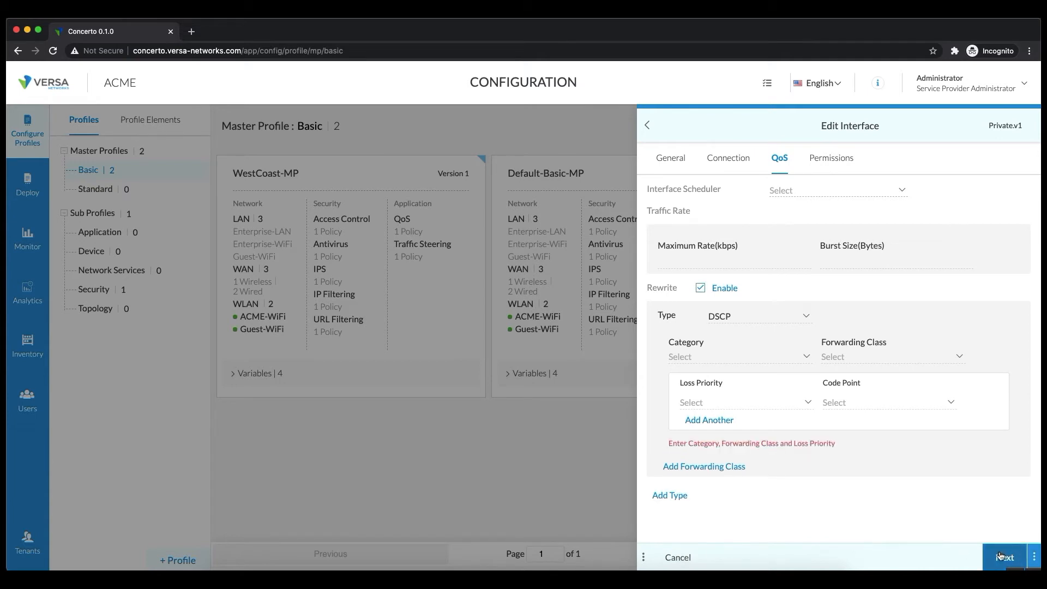
left_click(703, 288)
left_click(1009, 556)
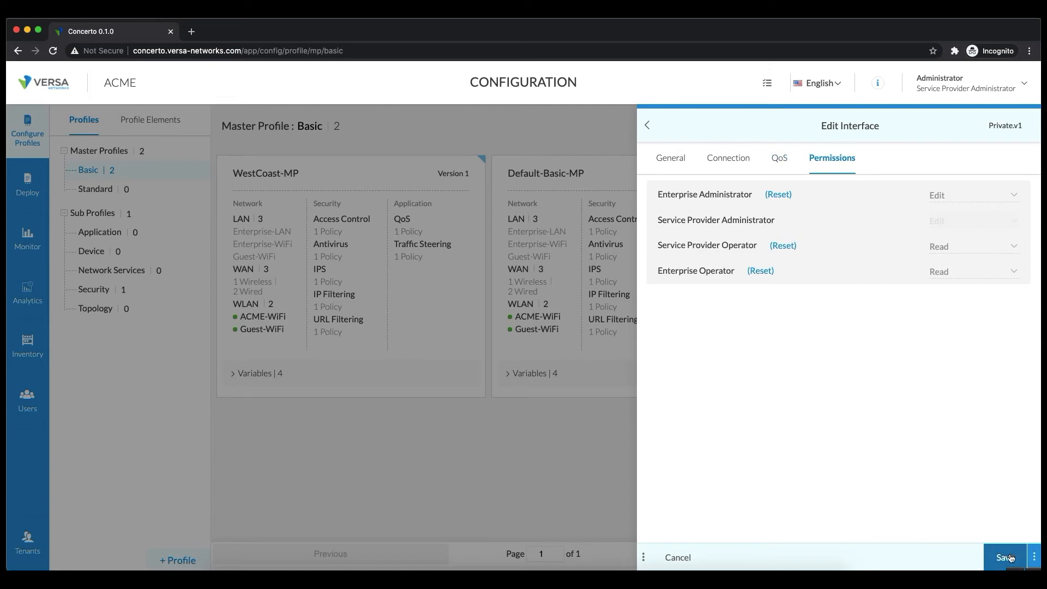
left_click(1009, 558)
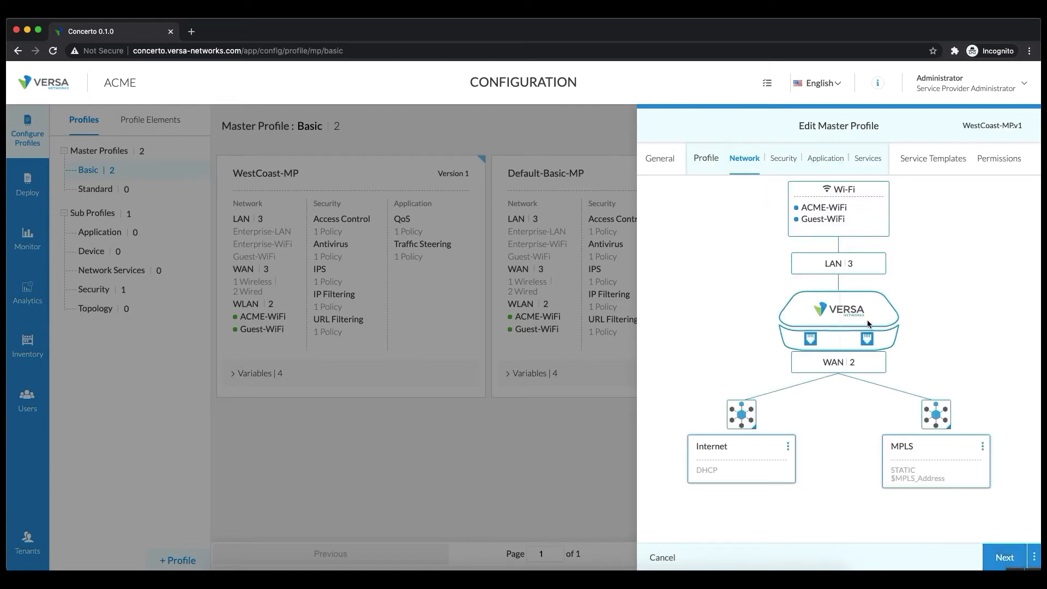
Delete the Guest-WLAN.v1 service from the profile's WLAN list.
left_click(859, 225)
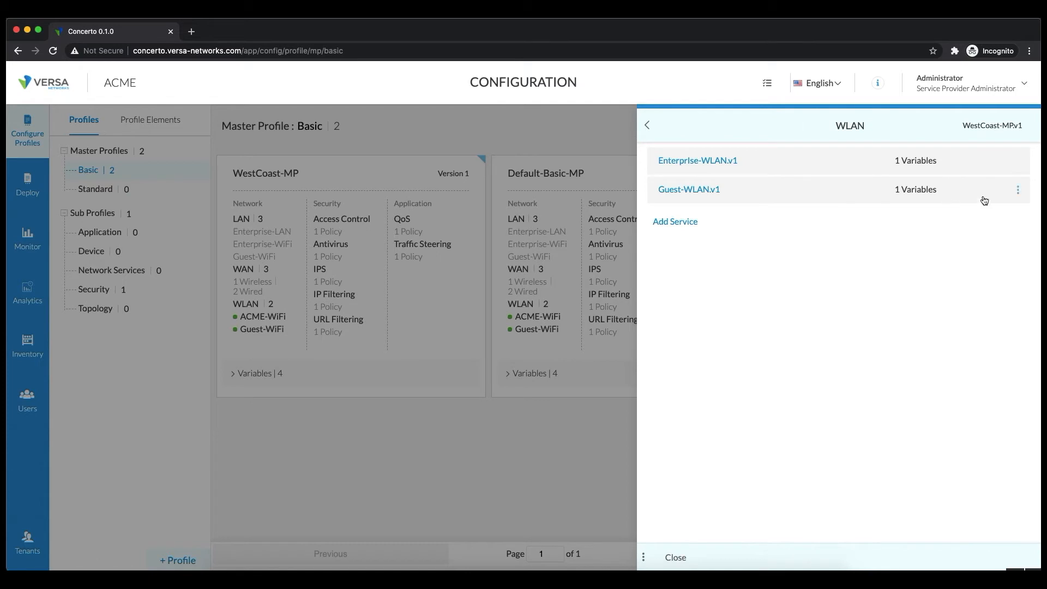
left_click(1018, 189)
left_click(997, 229)
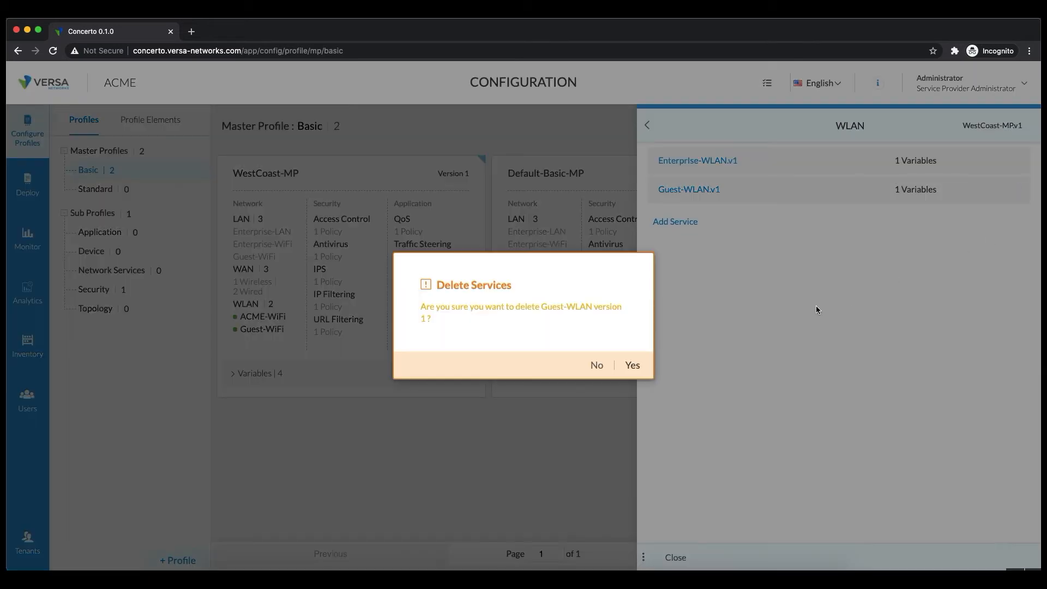
left_click(634, 364)
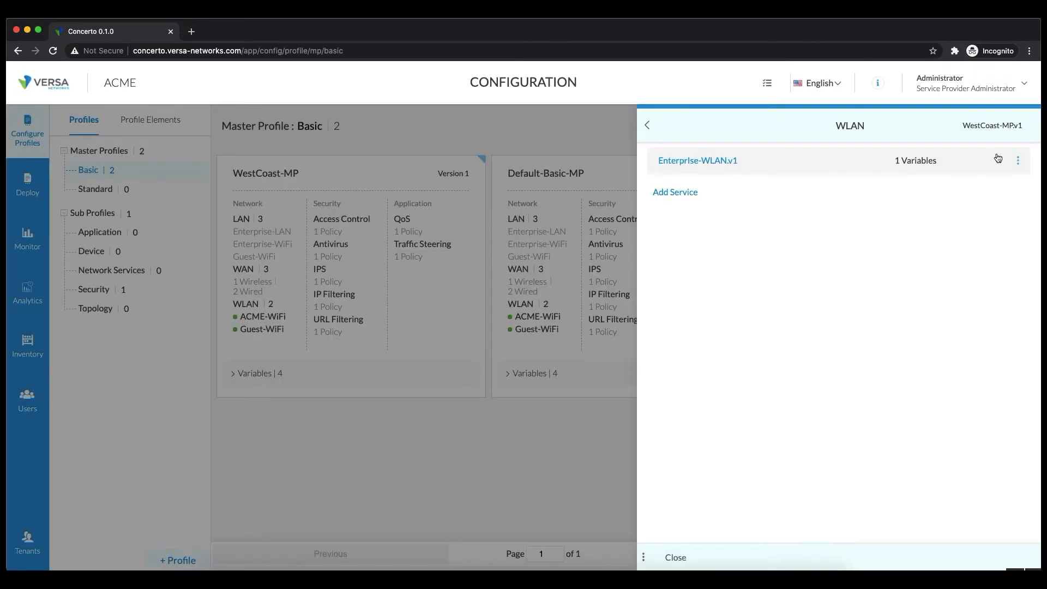
Check Enterprise-WLAN.v1's authentication with encryption left on Auto, and close it unchanged.
left_click(830, 163)
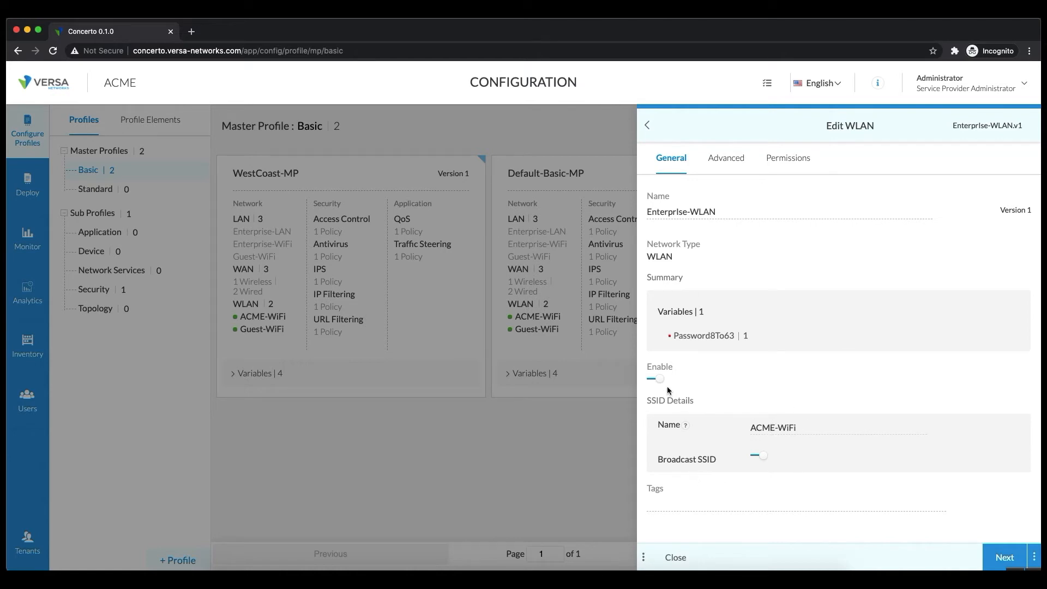
mouse_move(709, 341)
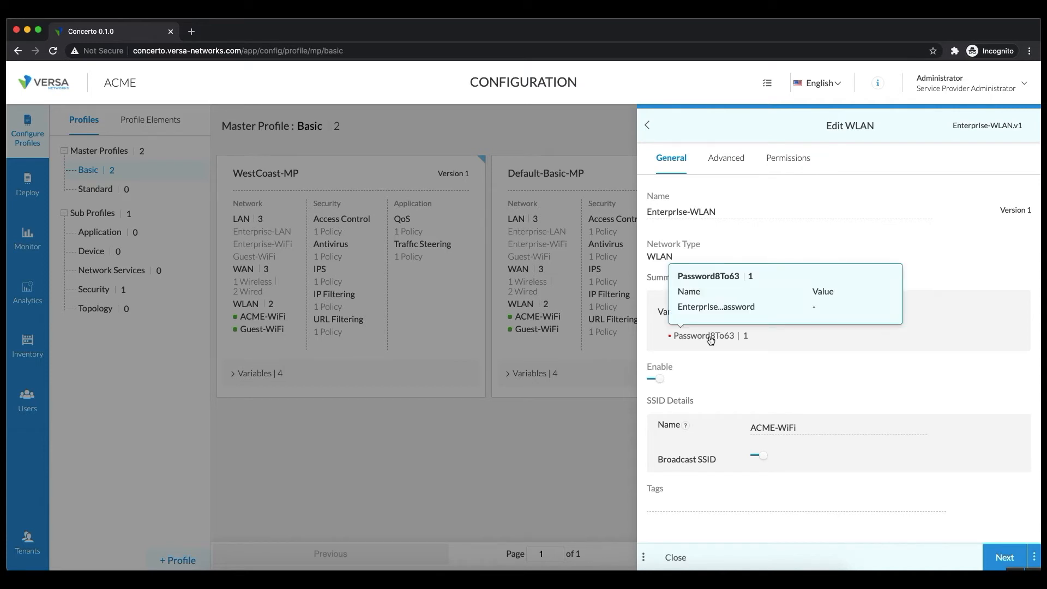
left_click(727, 159)
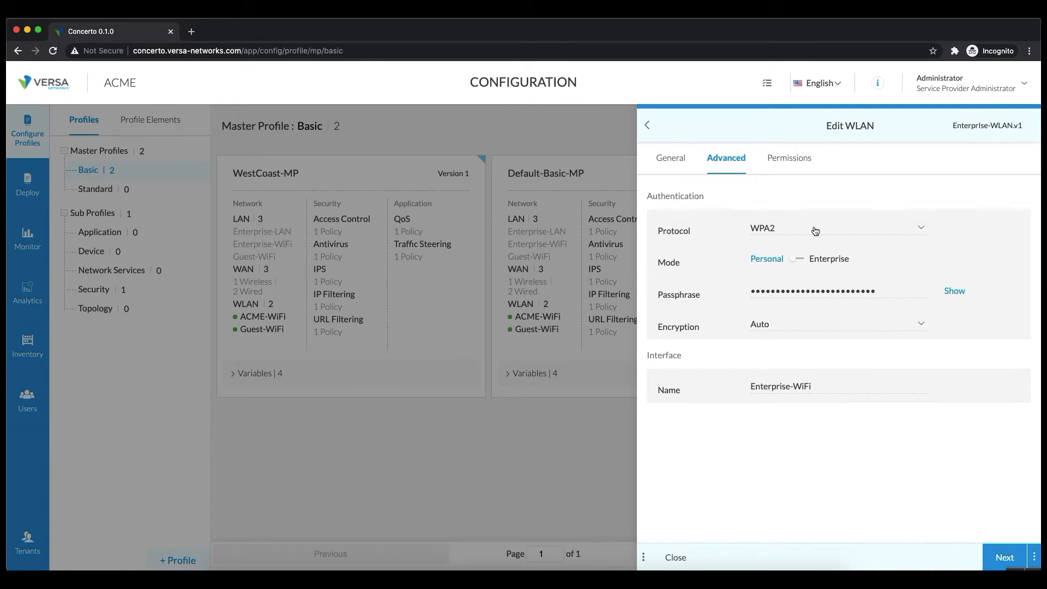
left_click(860, 326)
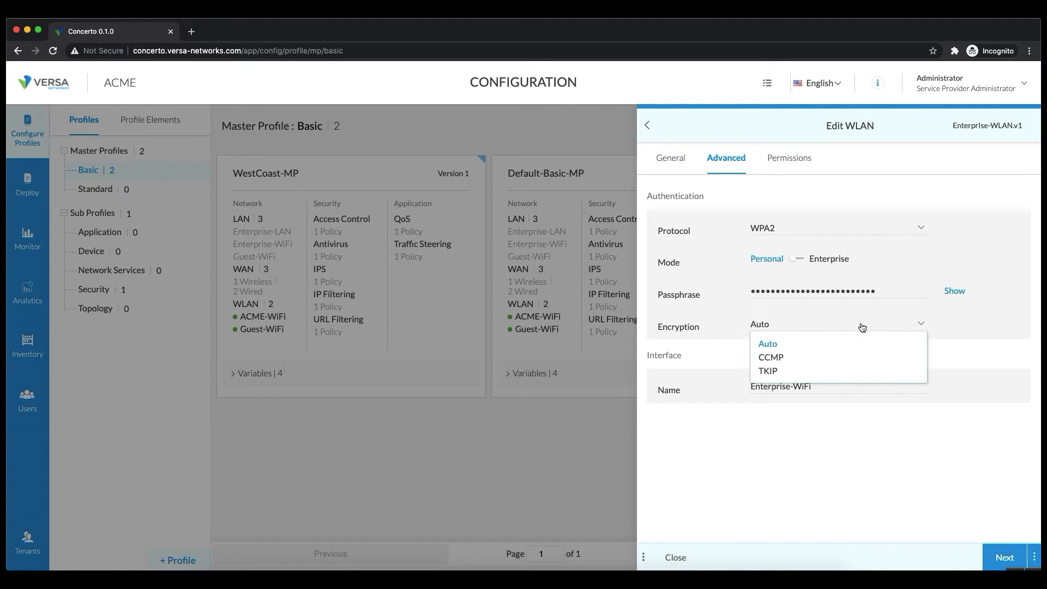
left_click(1016, 205)
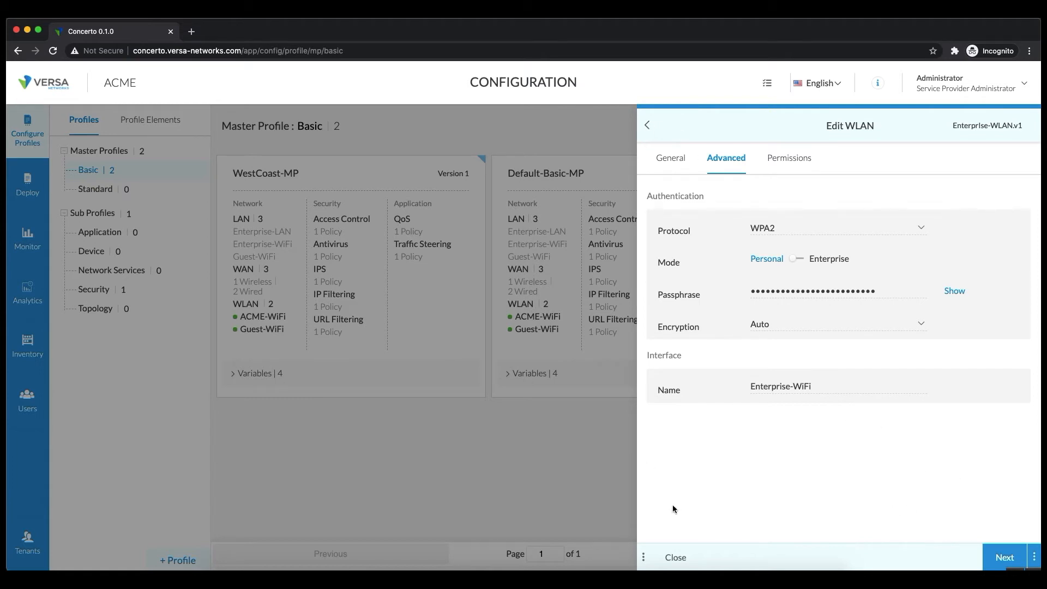
left_click(679, 557)
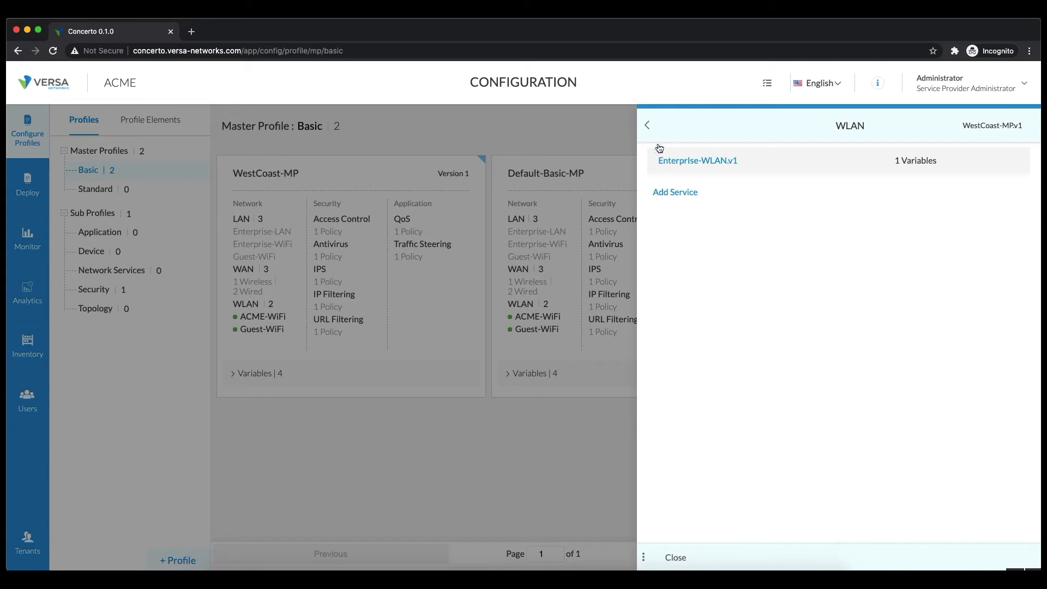
left_click(648, 126)
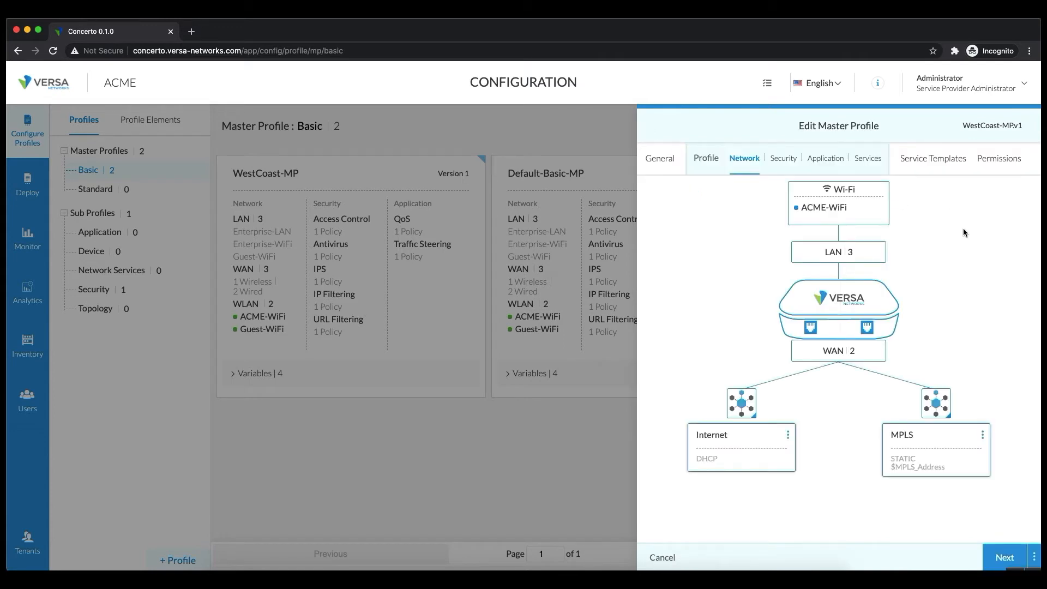
Delete the Guest-WiFi.v1 LAN interface.
left_click(872, 253)
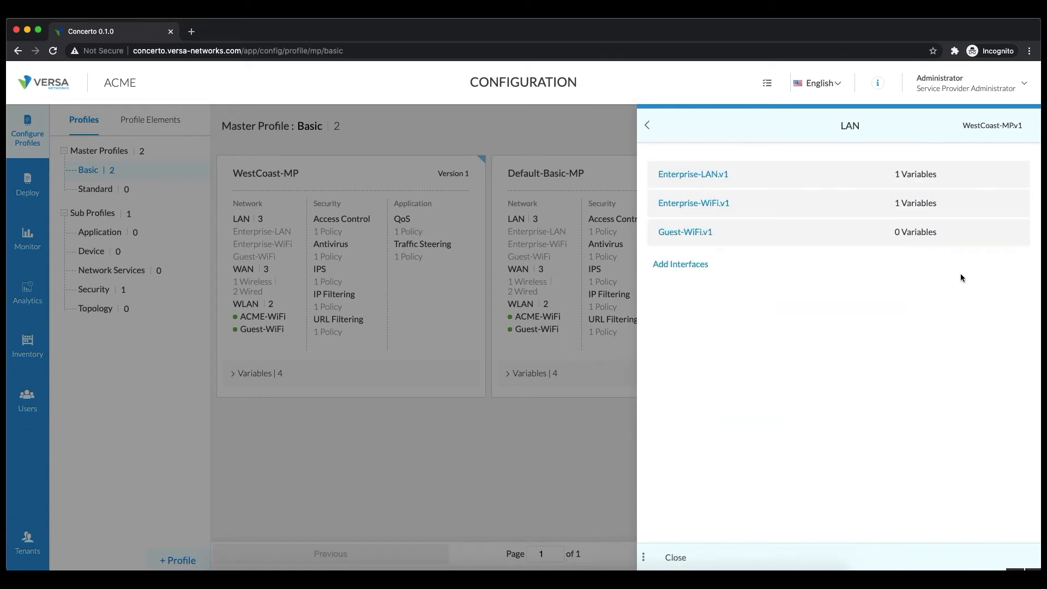
left_click(1017, 233)
left_click(1000, 271)
left_click(631, 361)
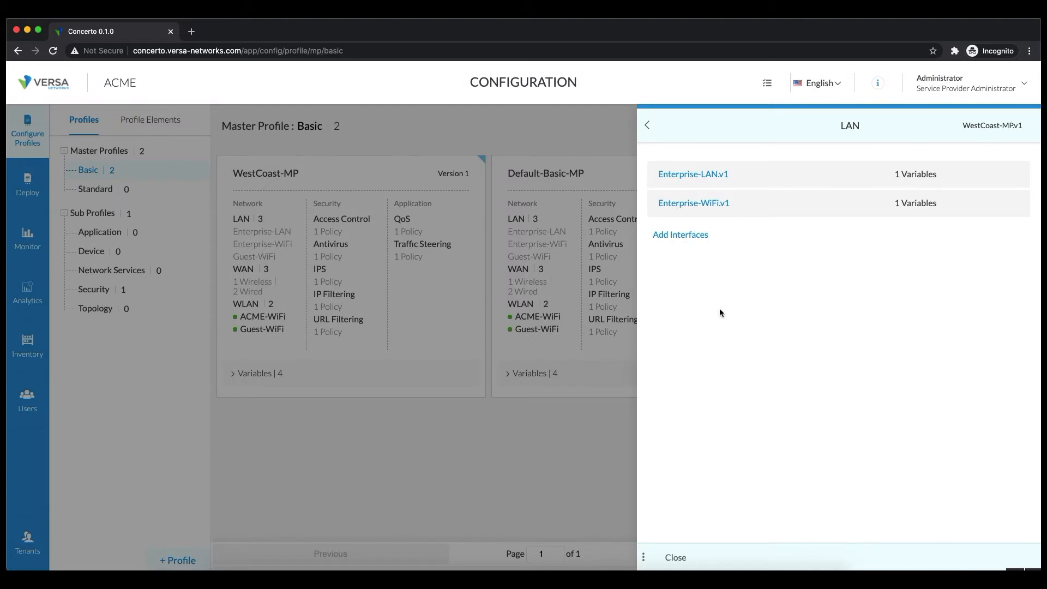
Inspect Enterprise-WiFi.v1's address and routing settings, including its Enterprise-WiFi-Address variable.
left_click(721, 206)
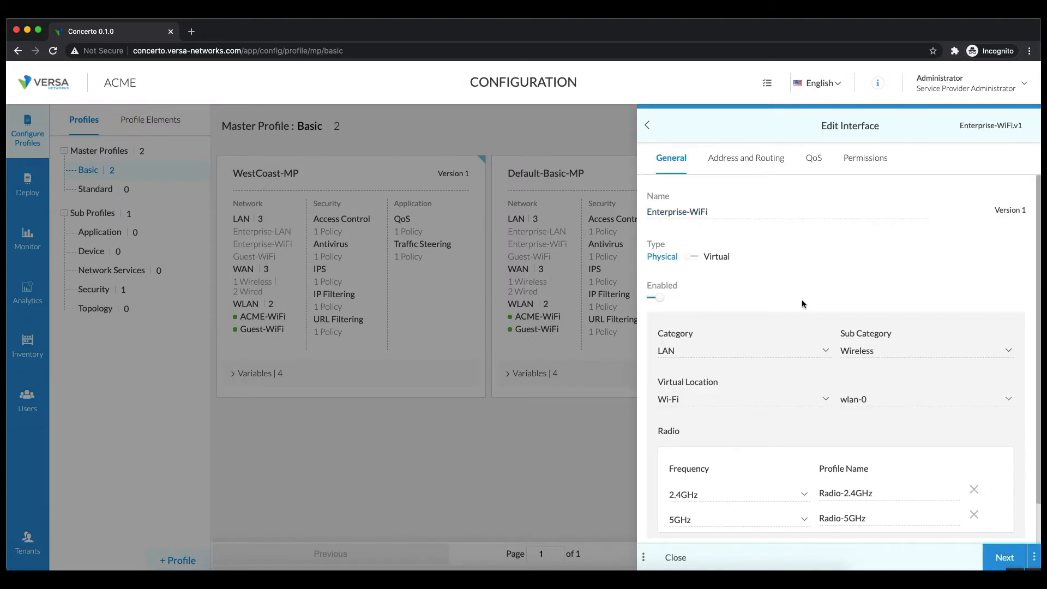
scroll(824, 338, "down", 1)
scroll(825, 338, "up", 1)
left_click(747, 158)
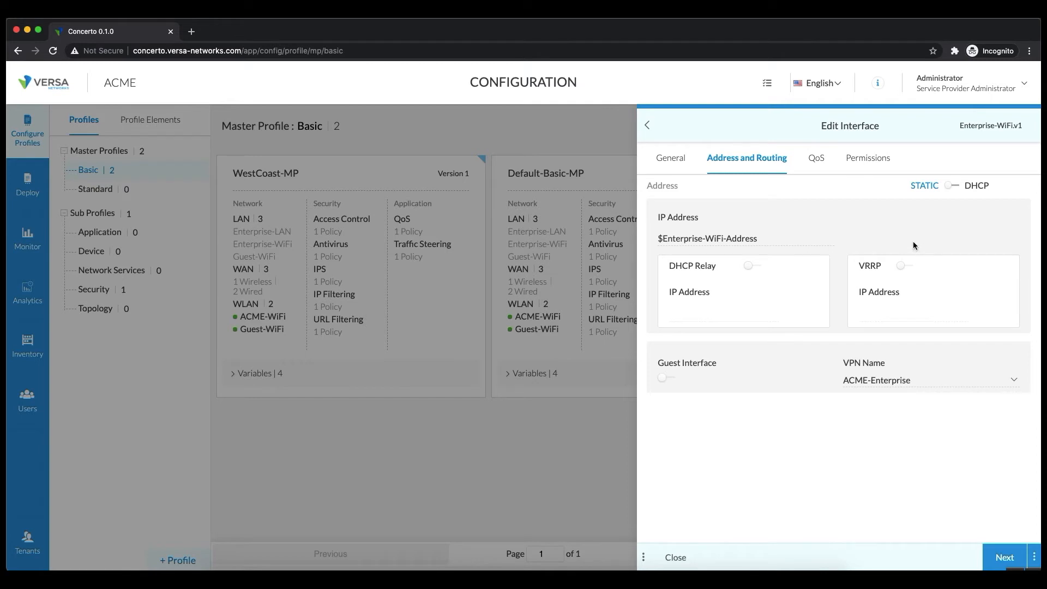
left_click_drag(773, 236, 661, 238)
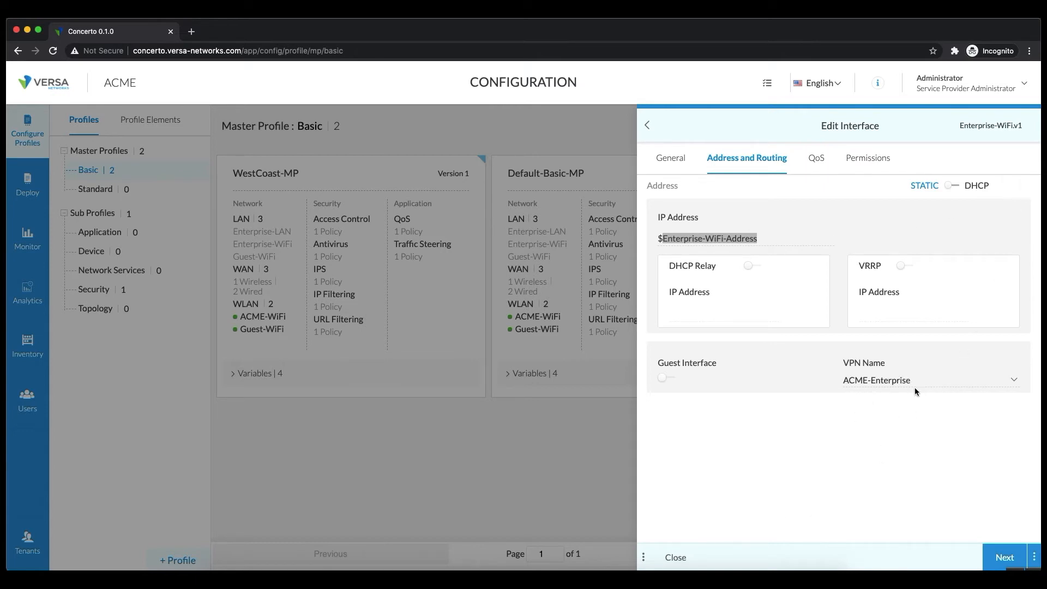
left_click(648, 125)
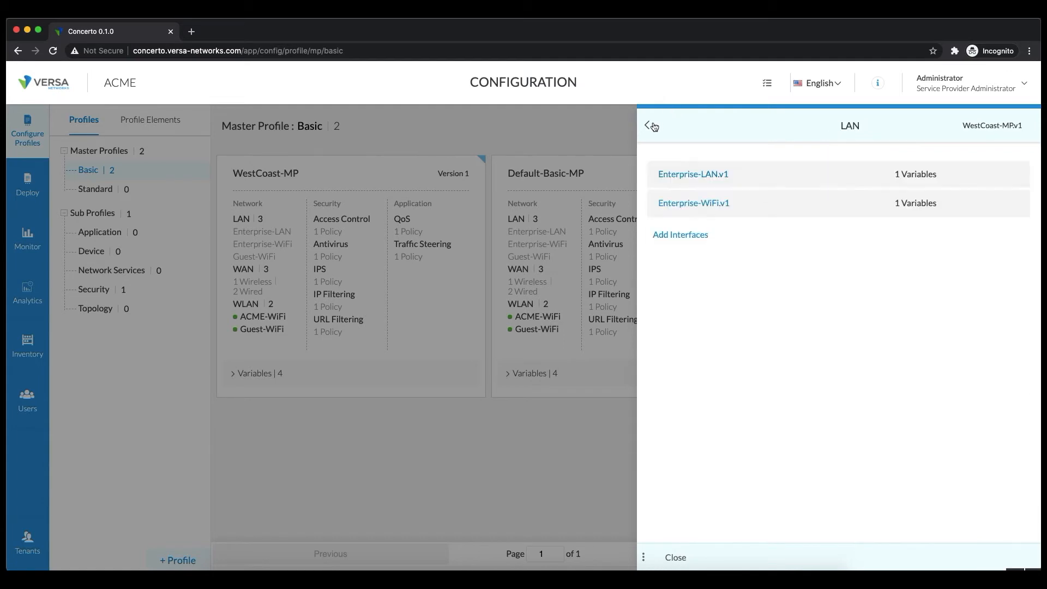
mouse_move(770, 205)
left_click(774, 171)
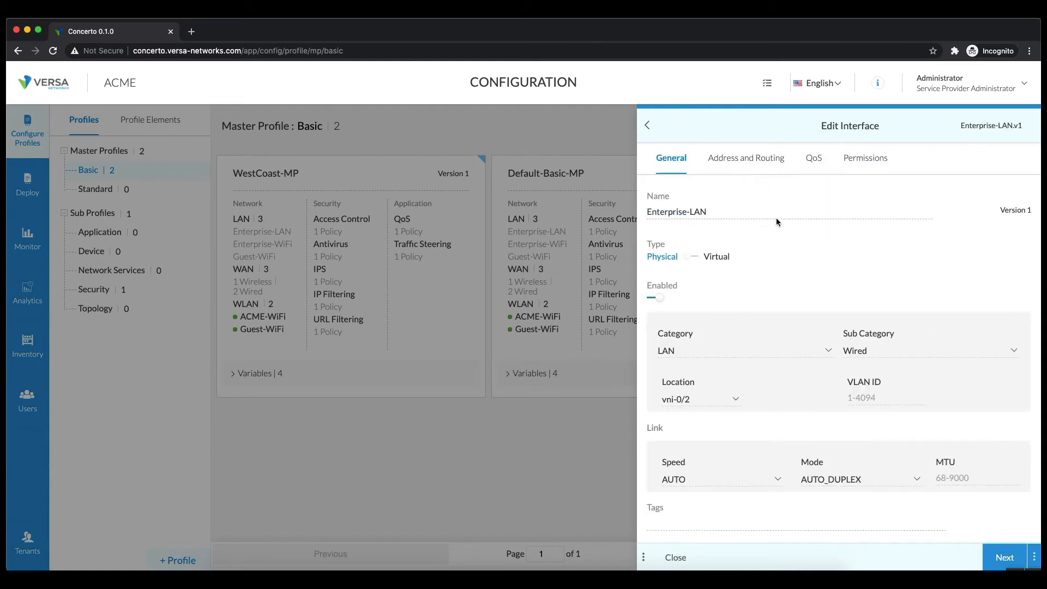
left_click(761, 160)
left_click_drag(758, 242, 666, 238)
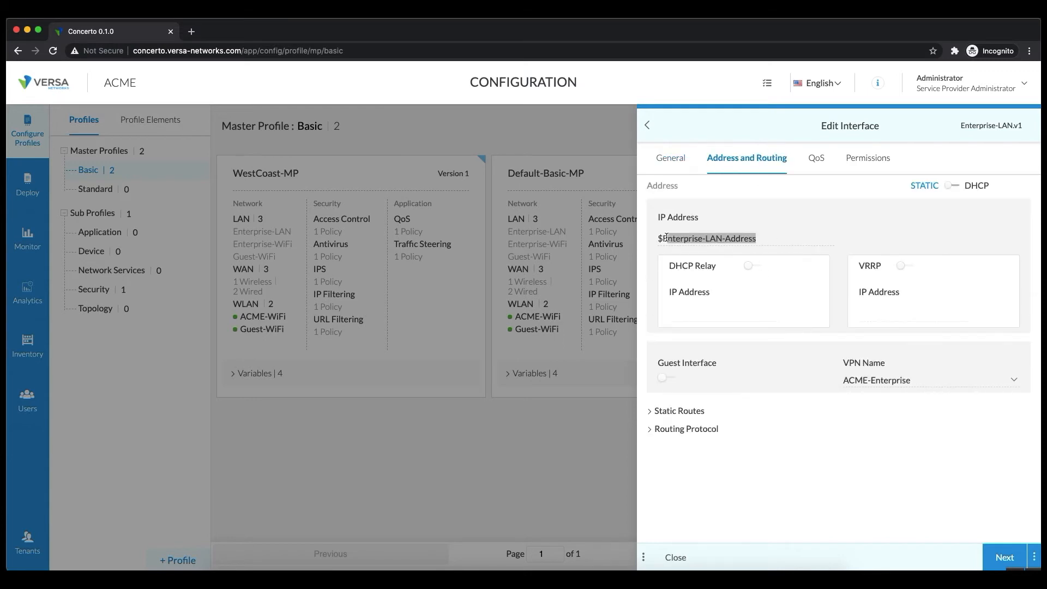
left_click(750, 268)
left_click(955, 379)
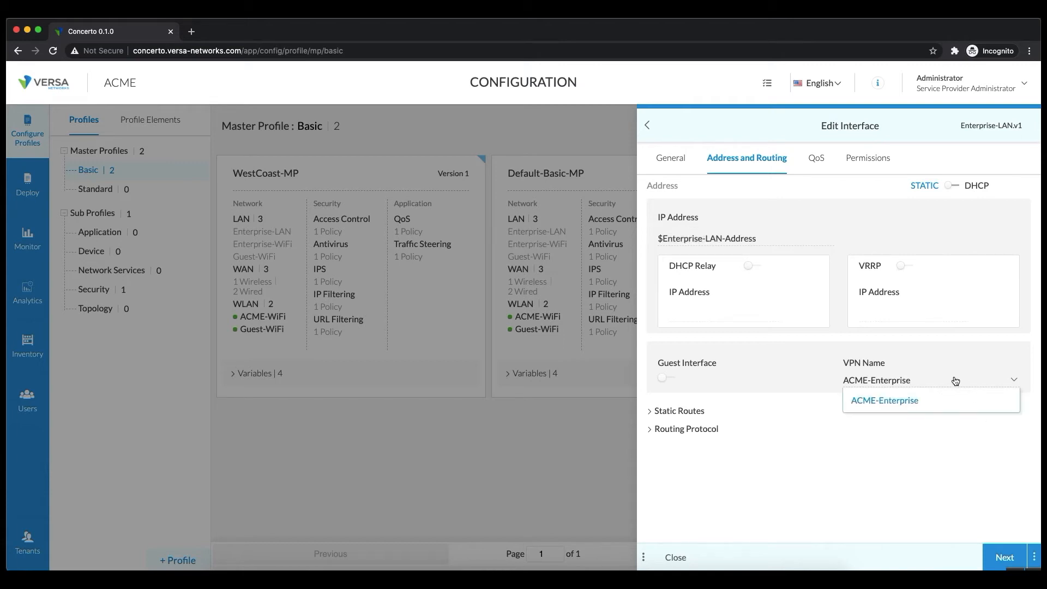
left_click(810, 444)
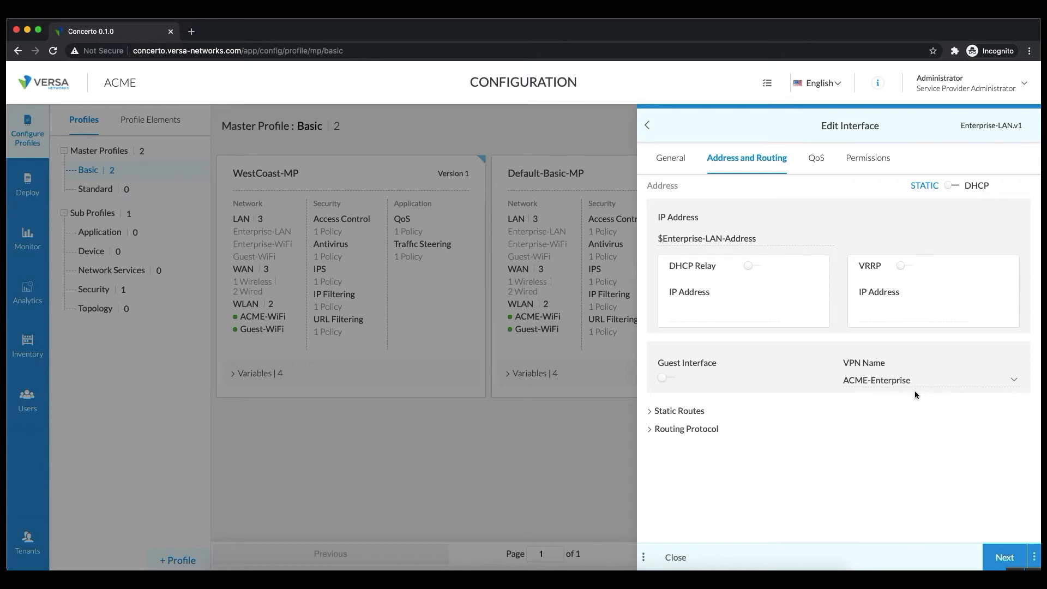
left_click(652, 415)
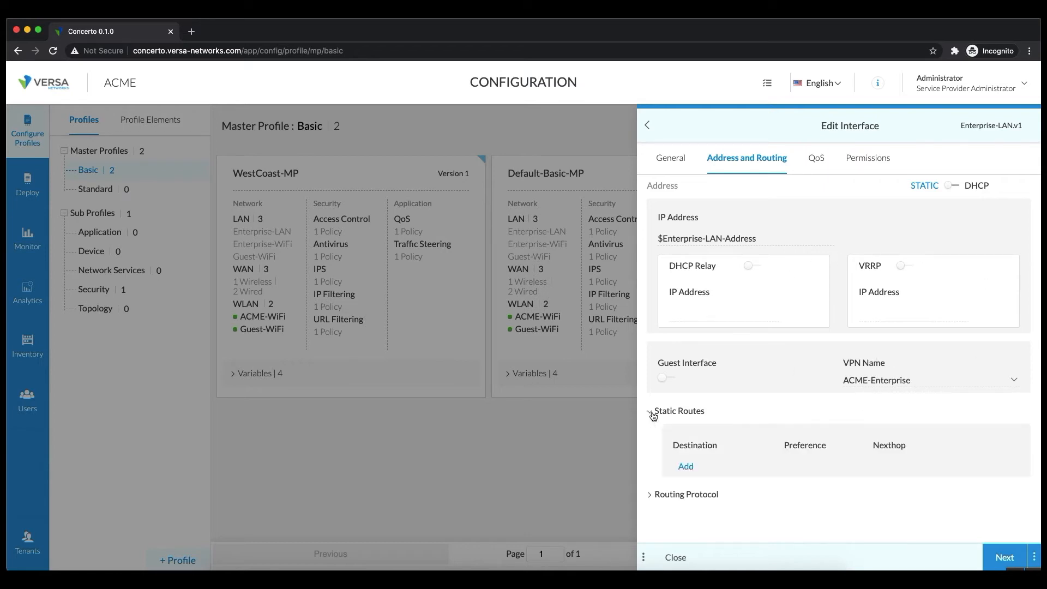
left_click(652, 495)
scroll(735, 494, "down", 1)
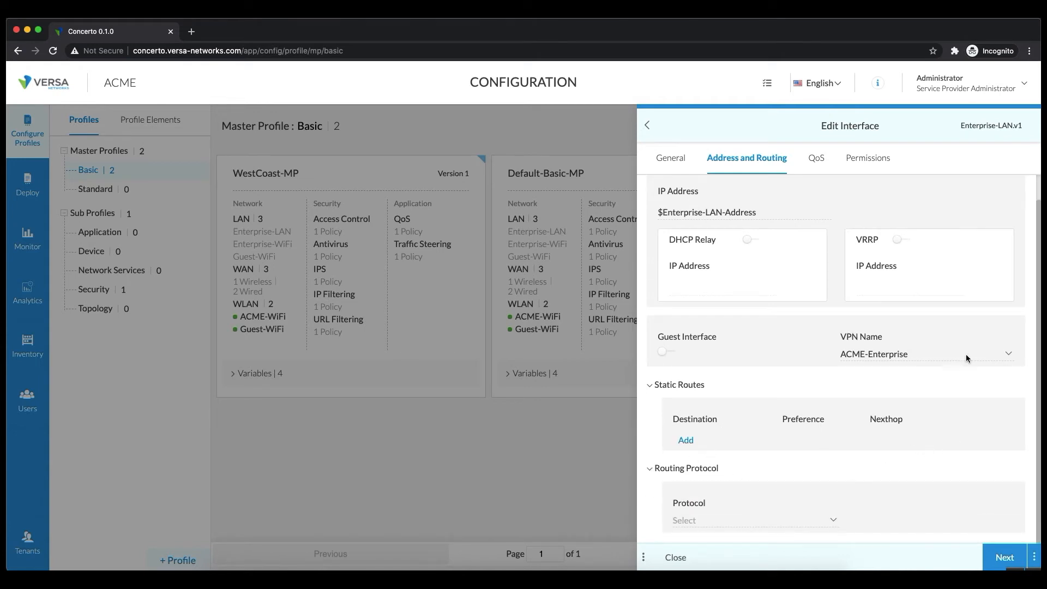
left_click(816, 157)
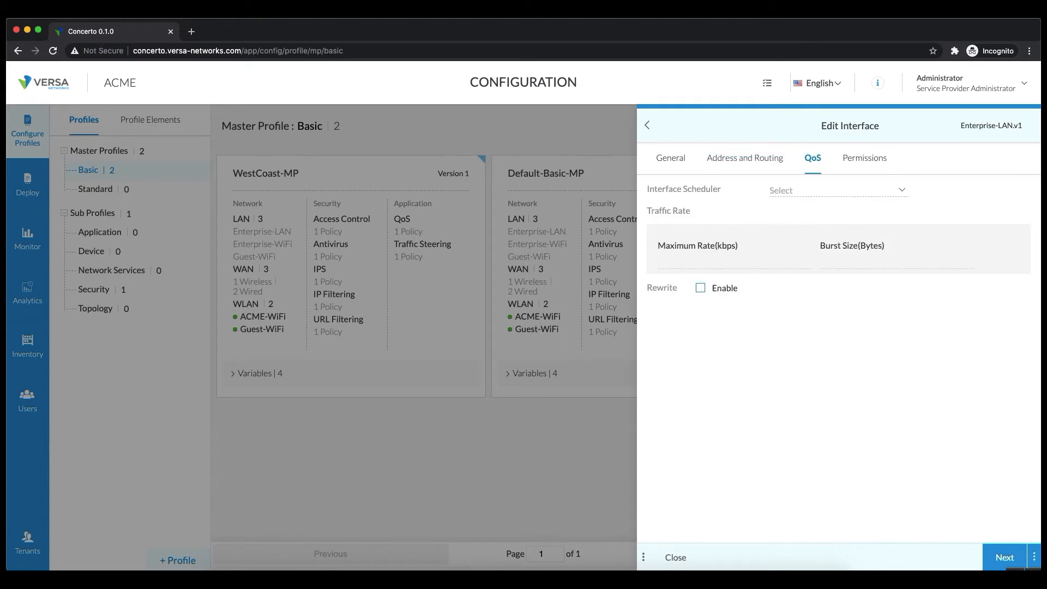
left_click(1002, 558)
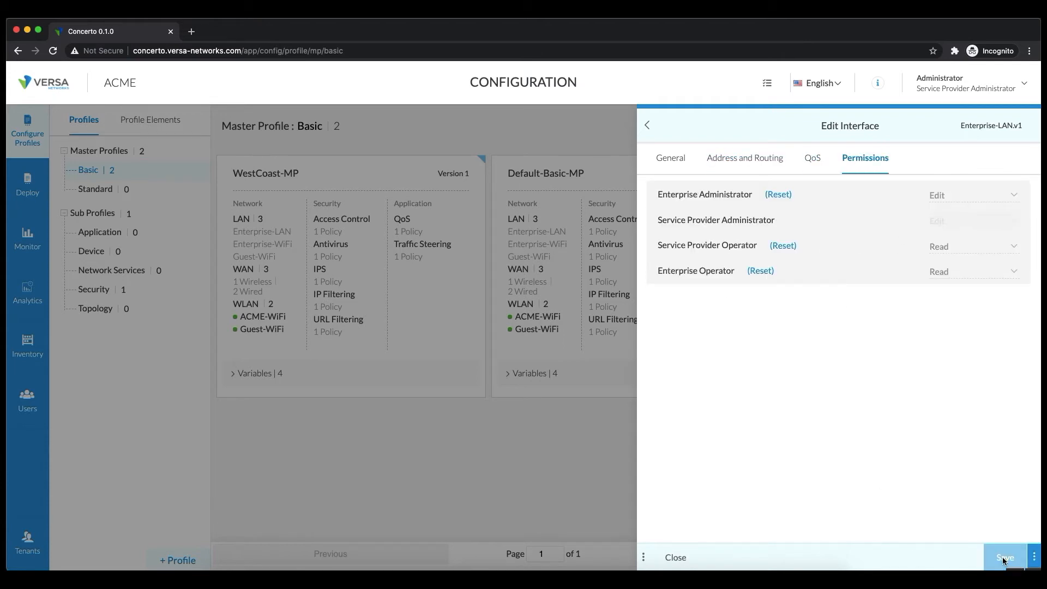
left_click(676, 558)
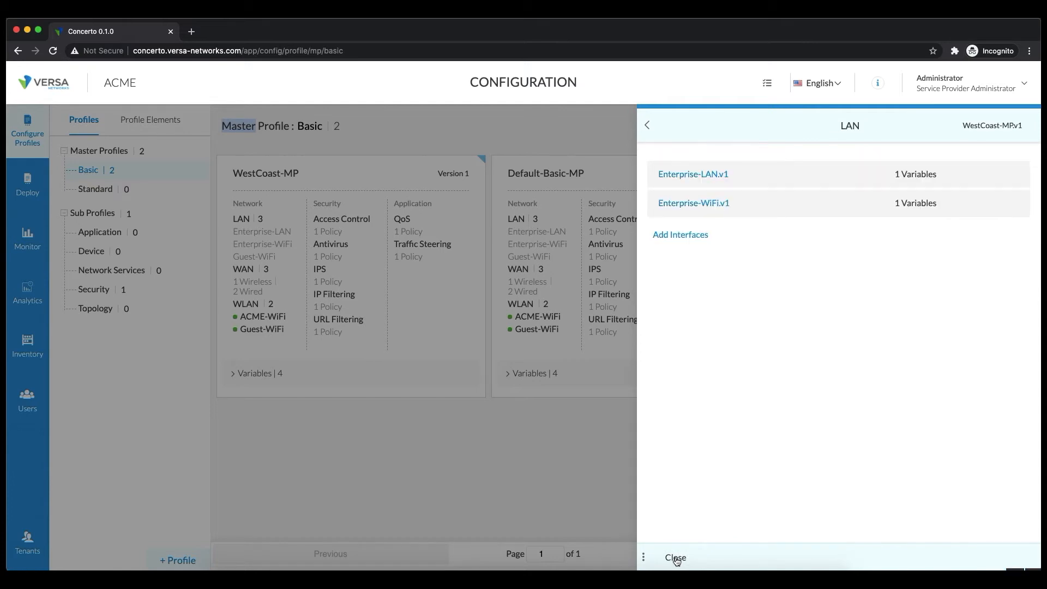
Look through WestCoast-MP's security and application policies on the way to its services.
left_click(676, 558)
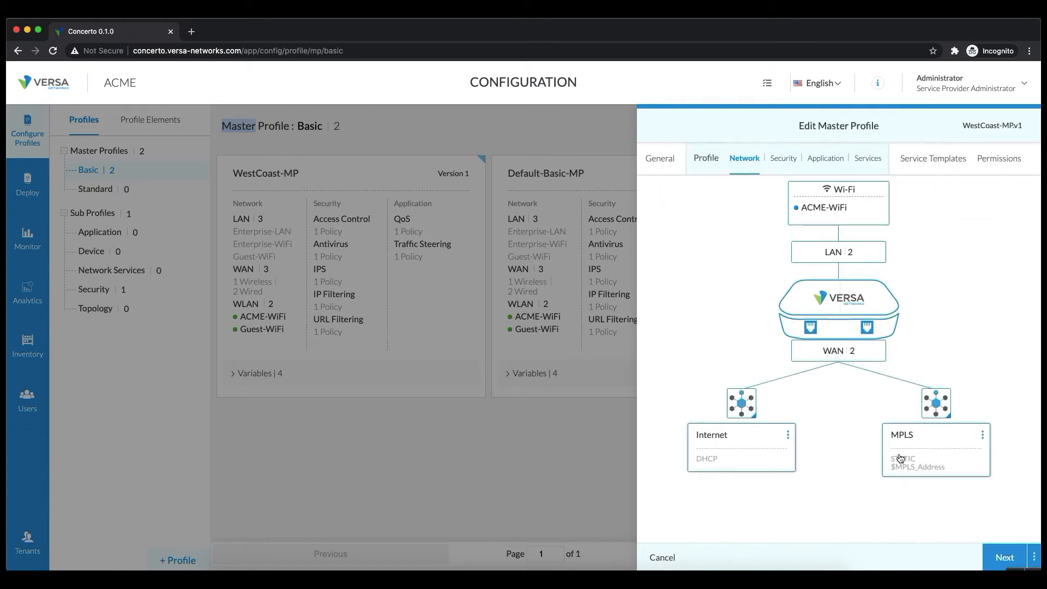
left_click(777, 157)
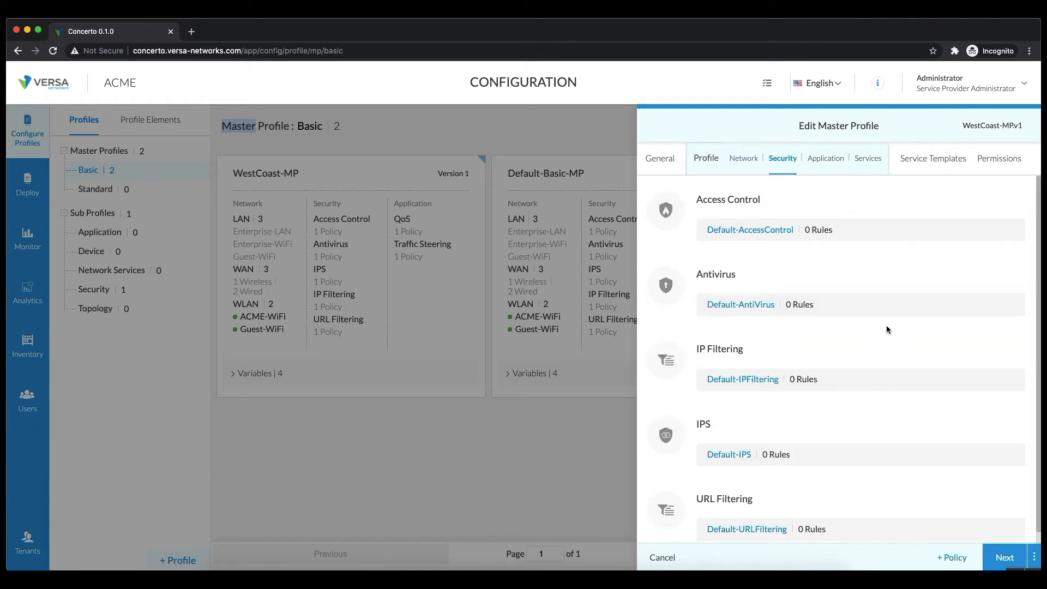
left_click(830, 159)
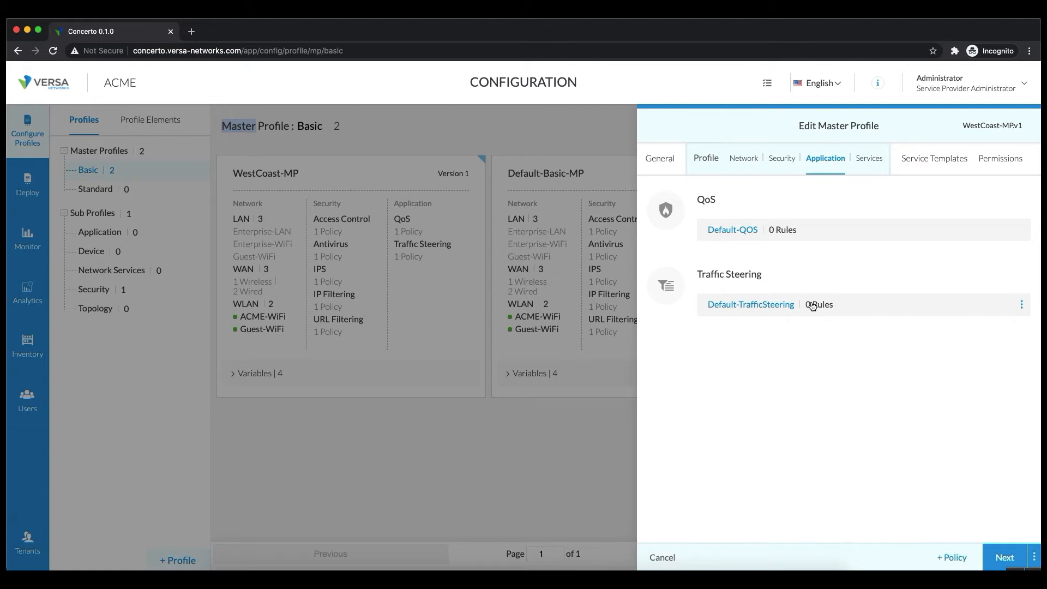
left_click(865, 166)
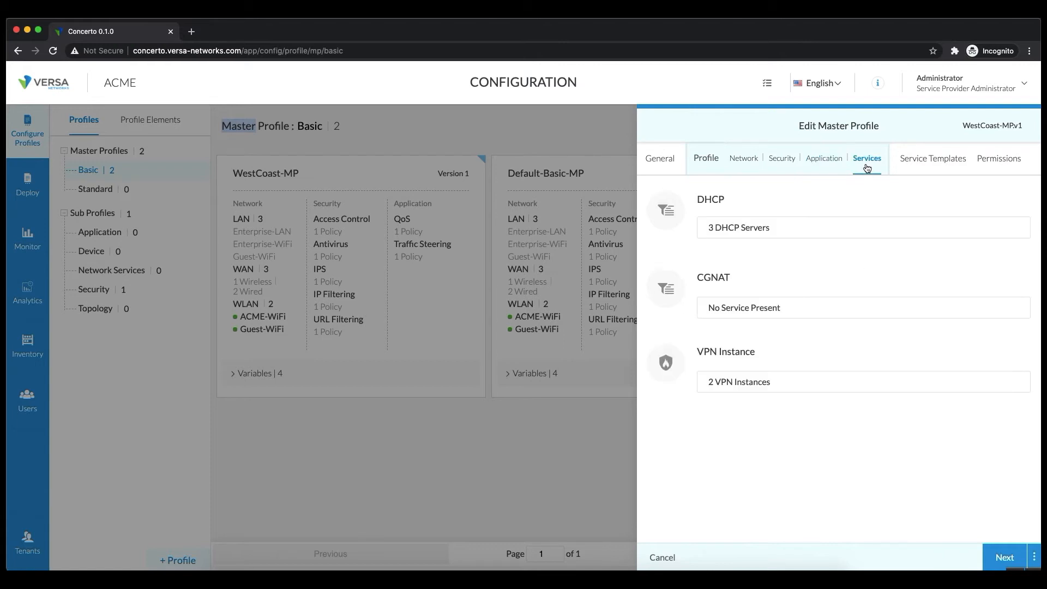
Delete Guest-WiFi-DHCP from the DHCP servers list and close the list.
left_click(790, 230)
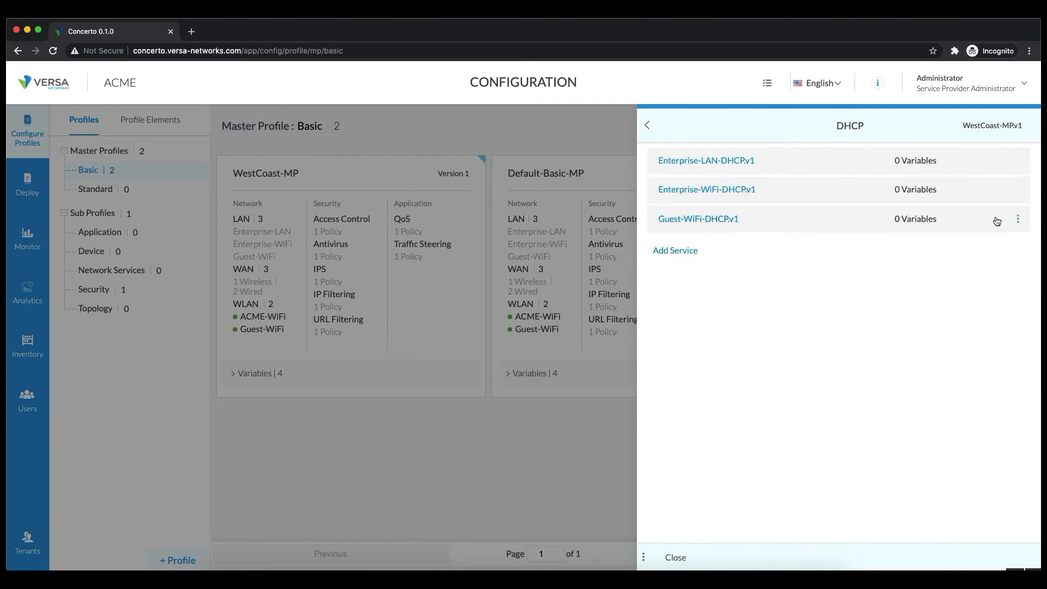
left_click(1017, 219)
left_click(1001, 257)
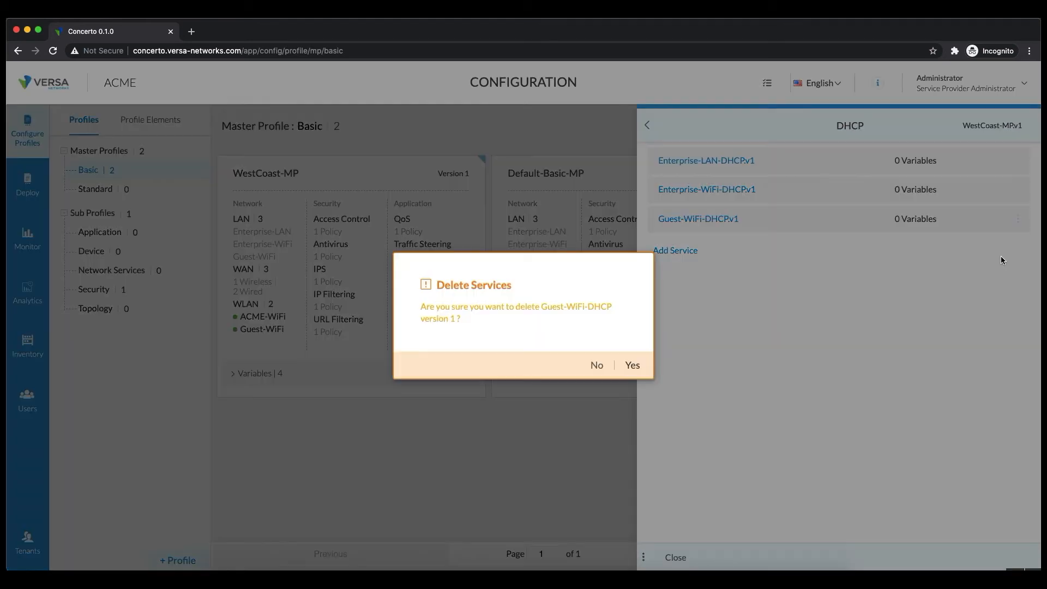
left_click(633, 365)
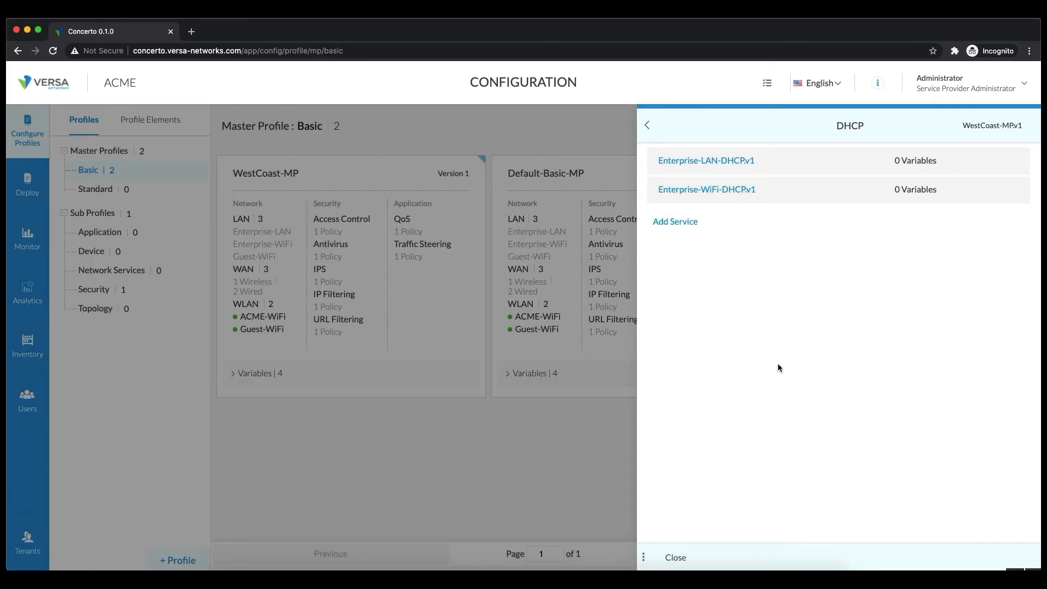
mouse_move(669, 161)
left_click(676, 557)
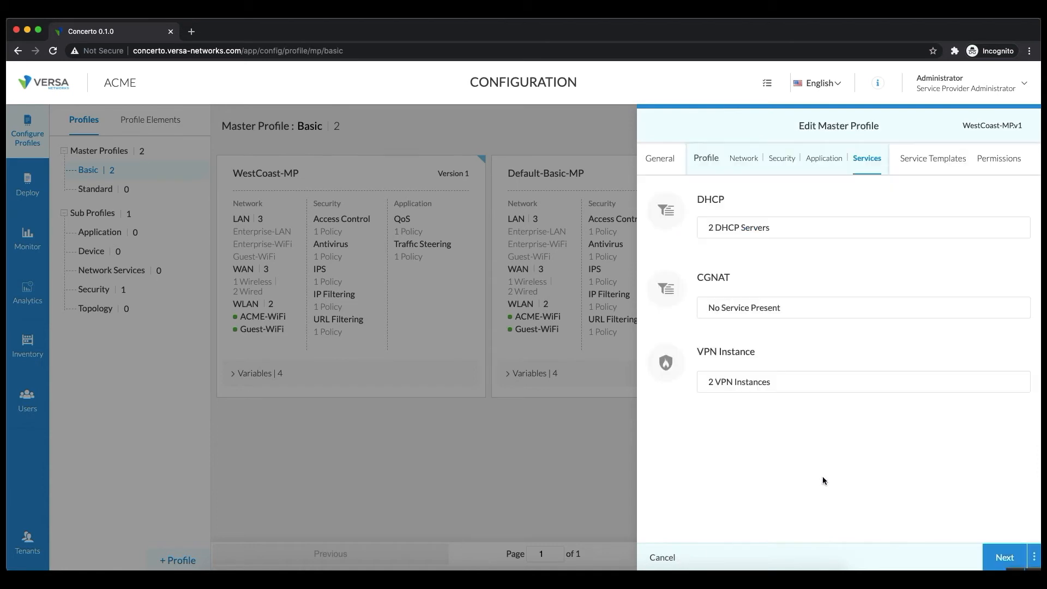
Add WAN circuit Internet-1 at priority 1 to Enterprise-VPN.v1's Direct Internet path.
left_click(752, 385)
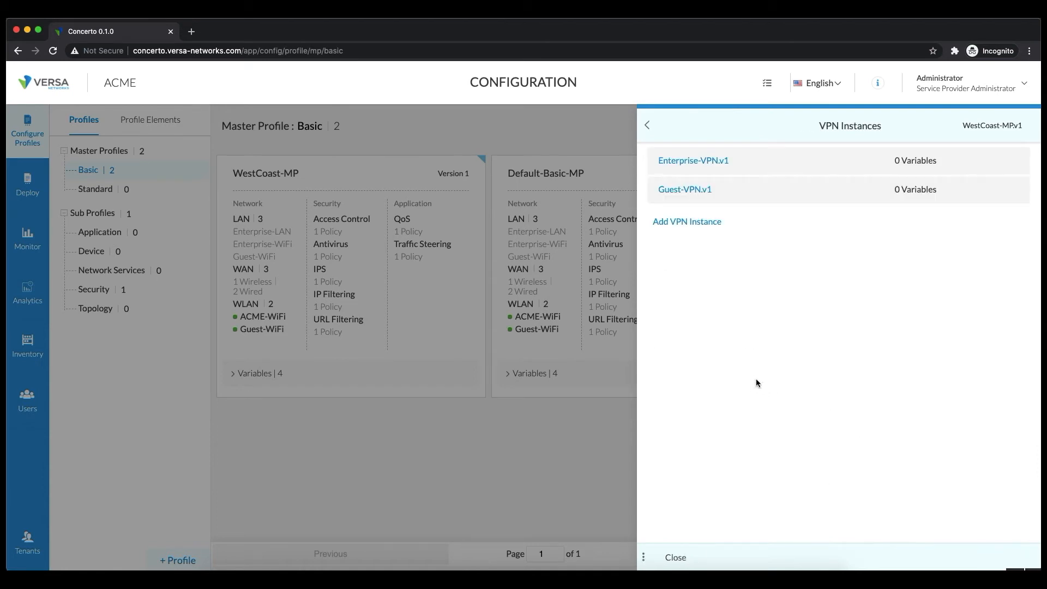
mouse_move(716, 166)
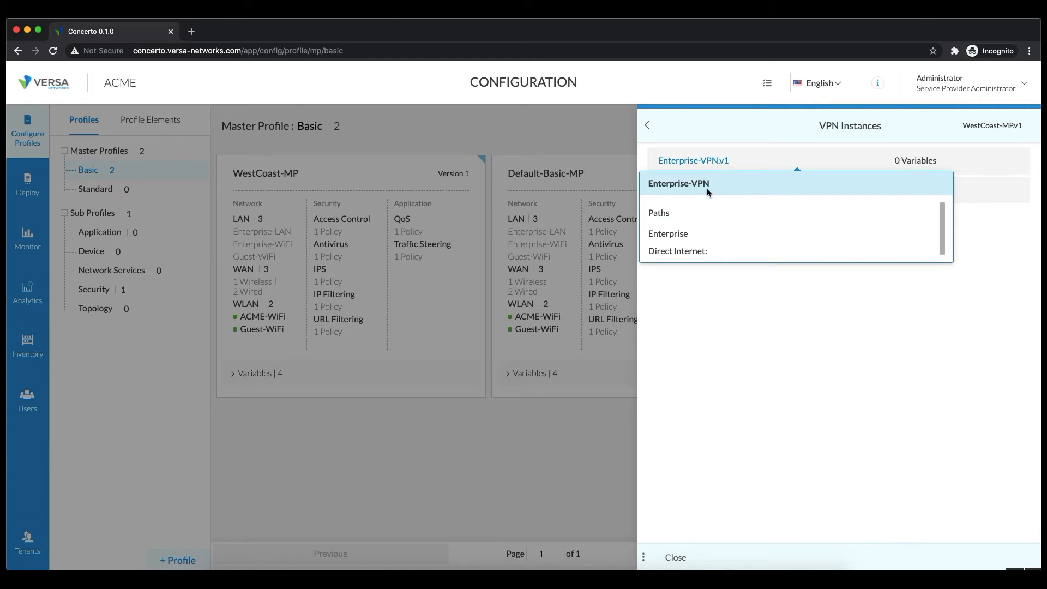
left_click(743, 166)
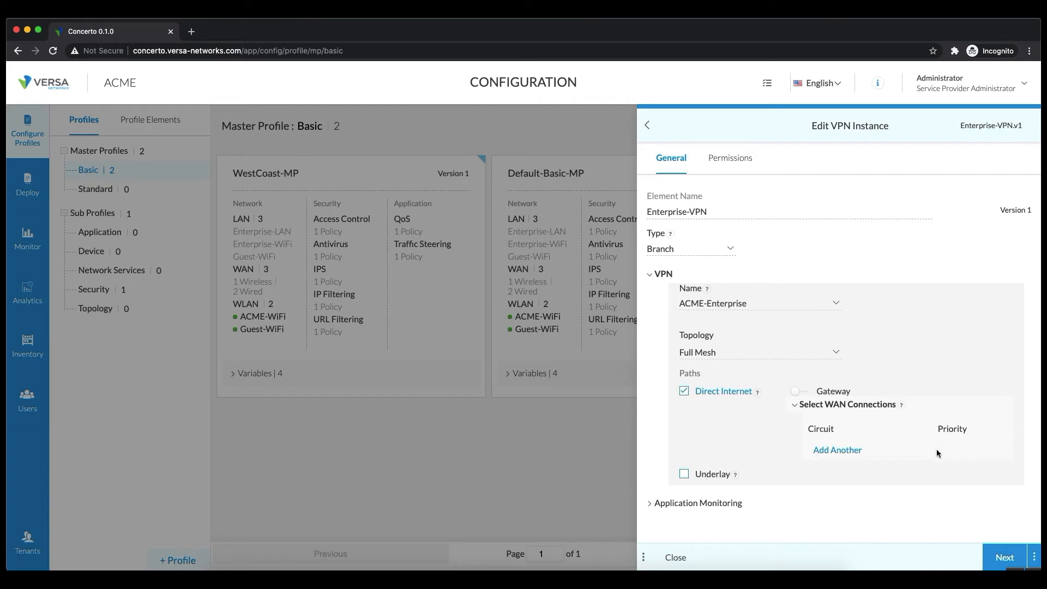
left_click(844, 448)
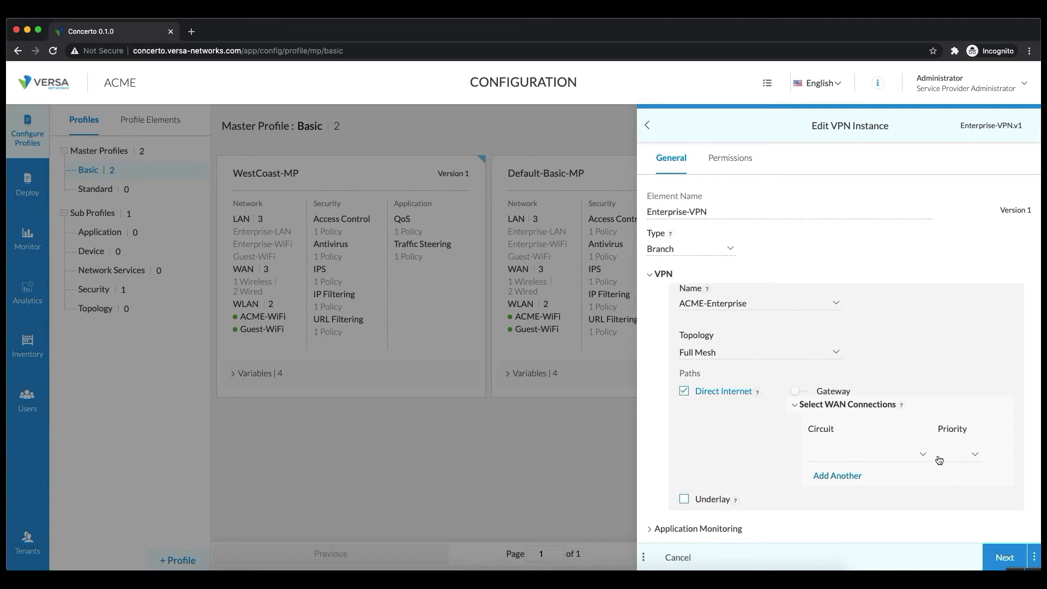
left_click(905, 455)
left_click(853, 475)
left_click(967, 459)
left_click(955, 472)
Re-enable Direct Internet with Internet-1, keep Full Mesh topology, and advance to permissions.
left_click(684, 392)
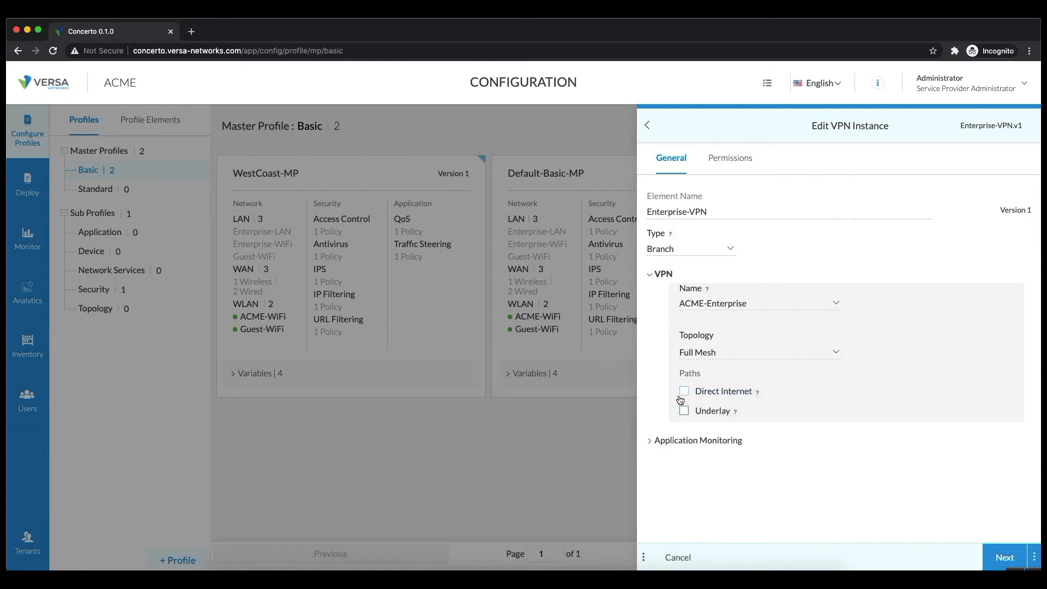
left_click(685, 393)
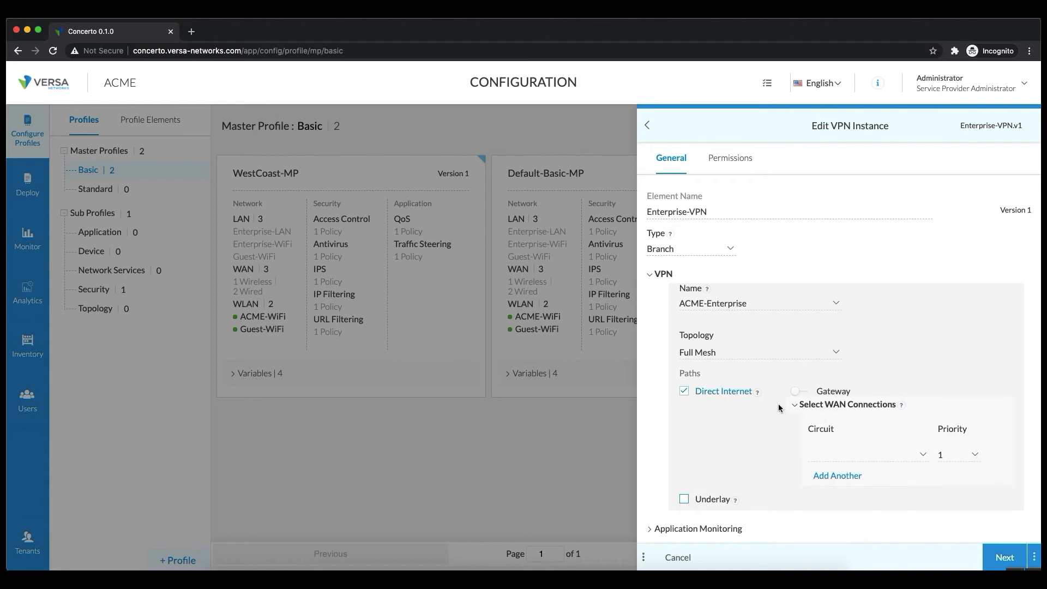
left_click(841, 462)
left_click(840, 474)
left_click(751, 354)
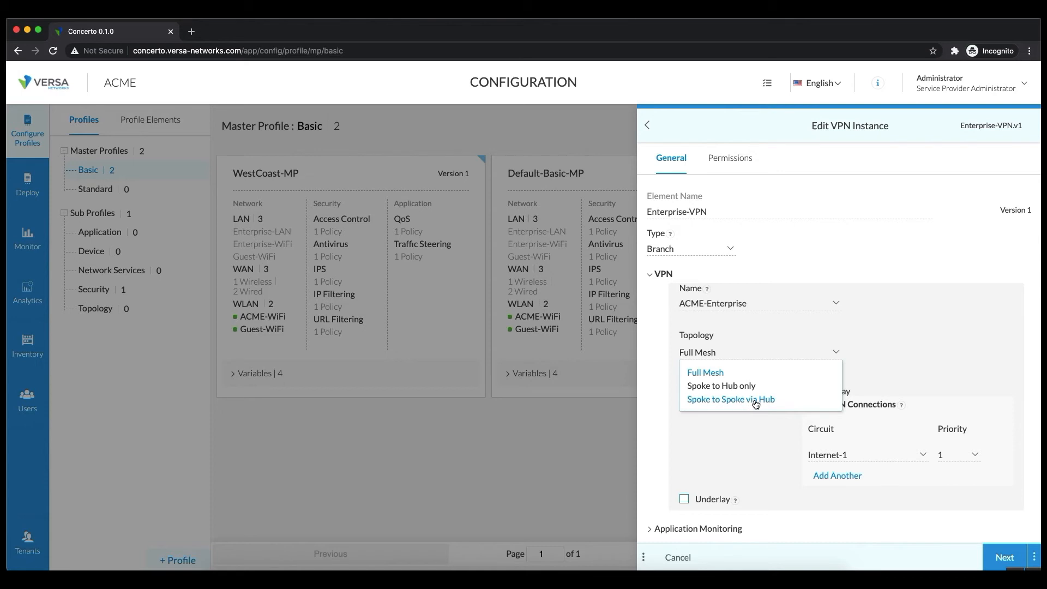
left_click(946, 256)
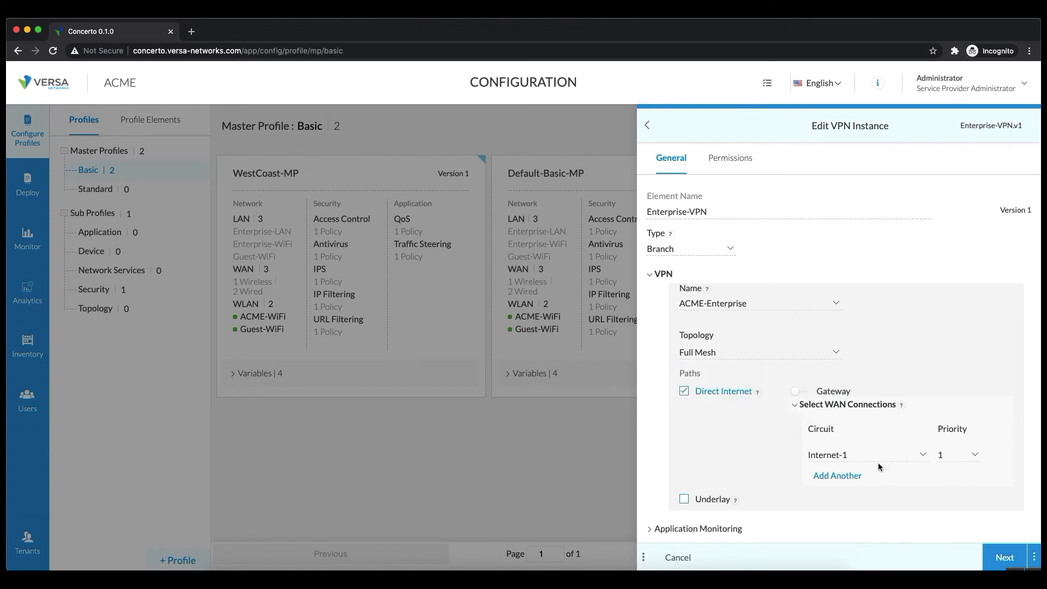
left_click(1018, 558)
Save the Enterprise-VPN changes and delete the Guest-VPN.v1 instance.
left_click(1017, 559)
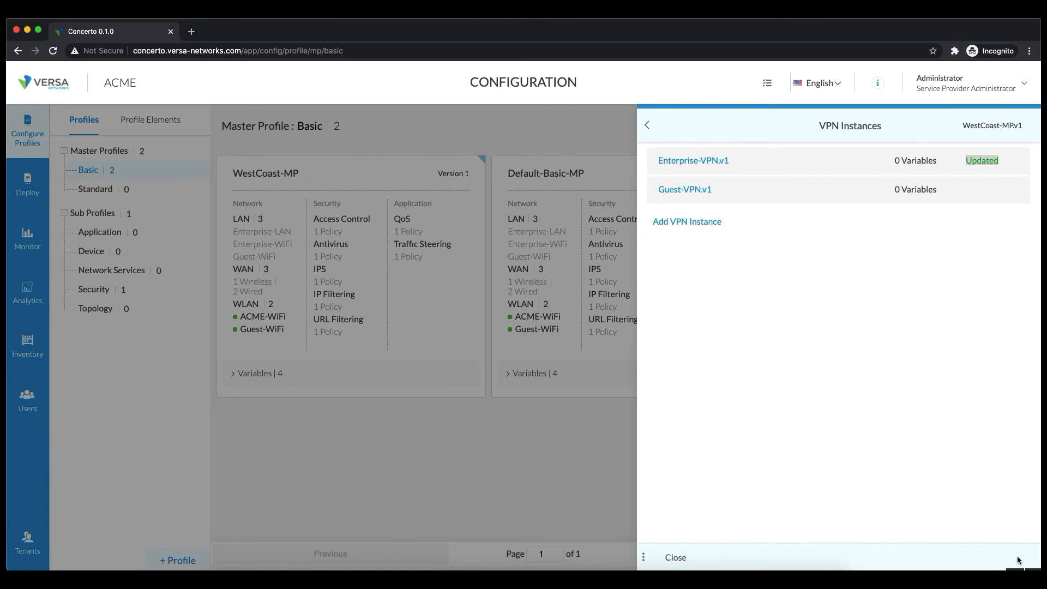
left_click(1016, 191)
left_click(1007, 228)
left_click(633, 359)
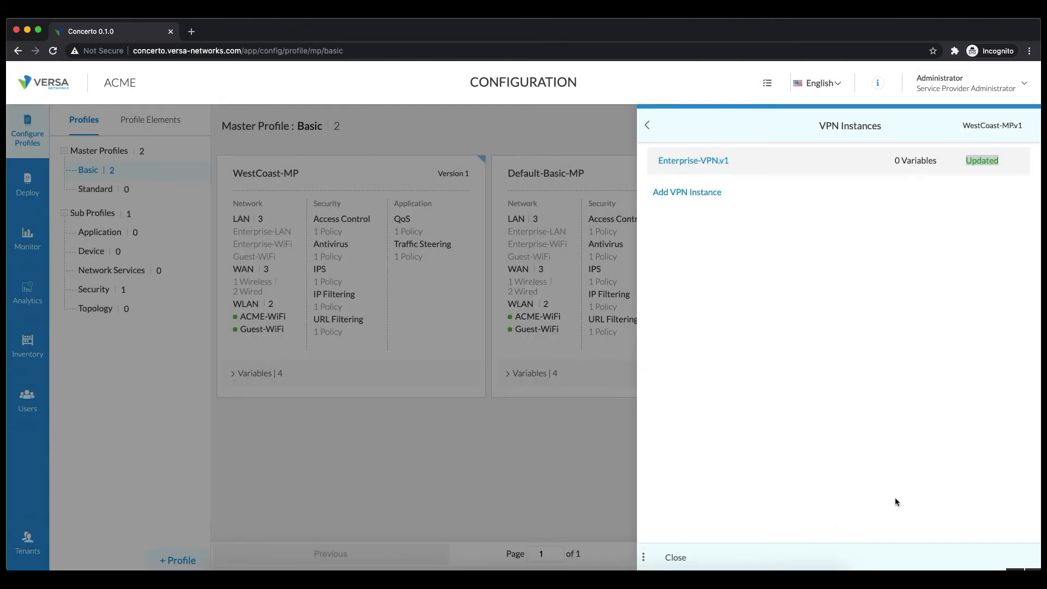
Save the WestCoast-MP profile as a new version, Version 2.
left_click(670, 557)
left_click(1035, 559)
left_click(1023, 534)
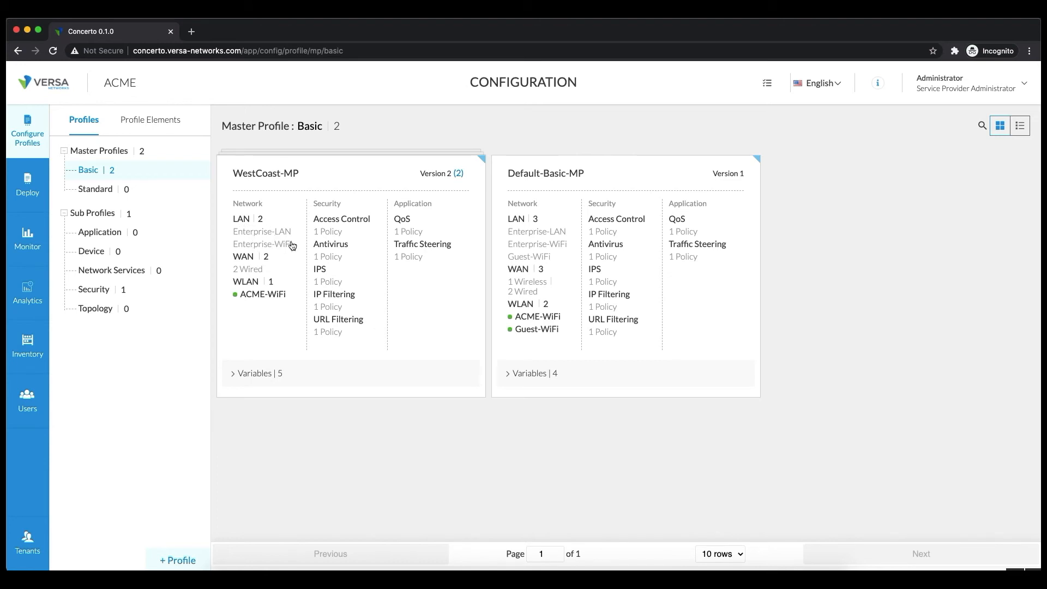
mouse_move(252, 271)
left_click(459, 175)
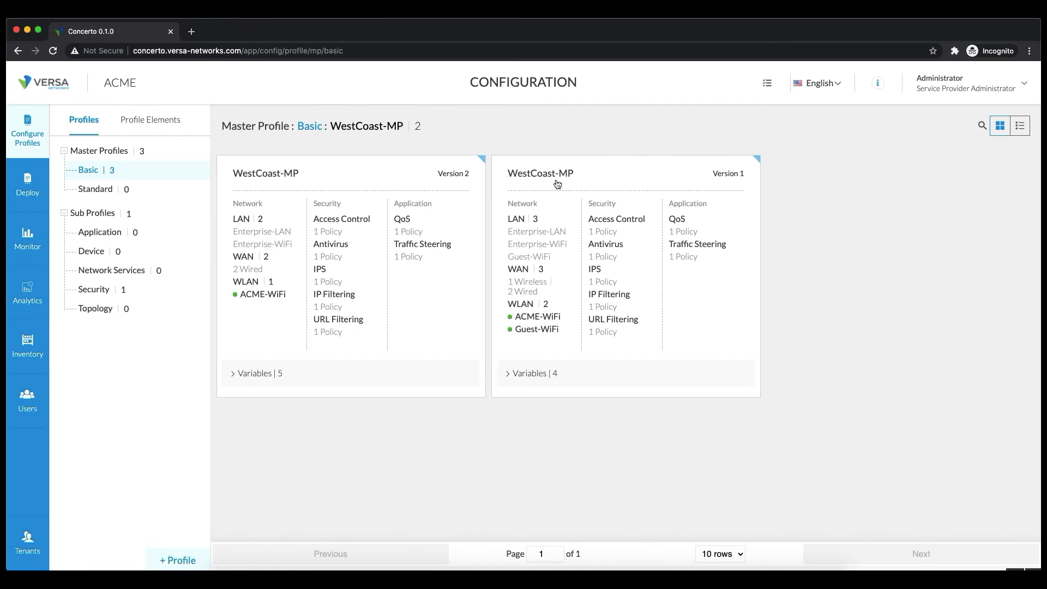
left_click(310, 127)
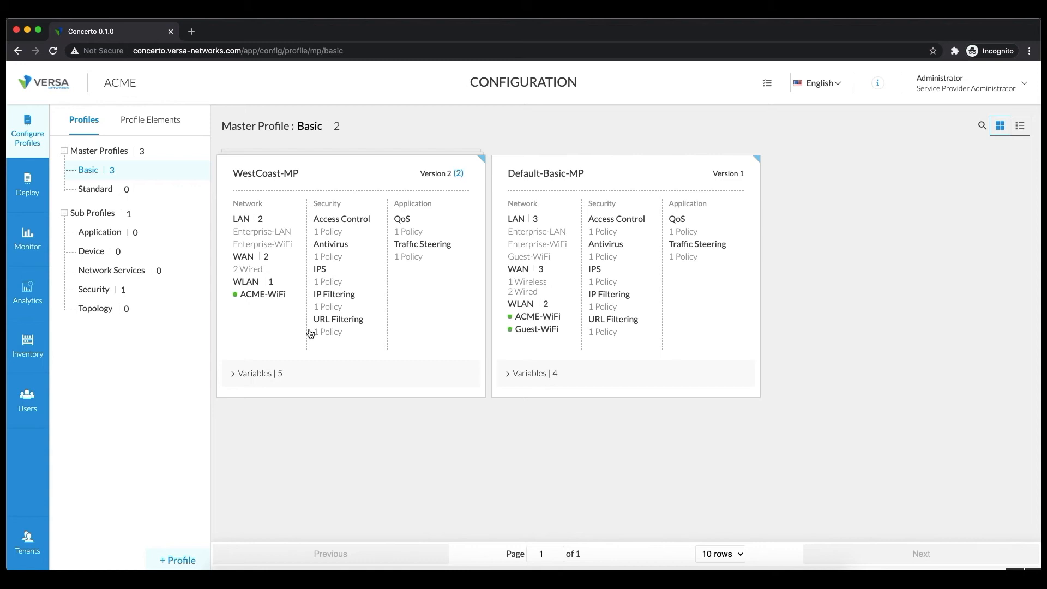
left_click(724, 17)
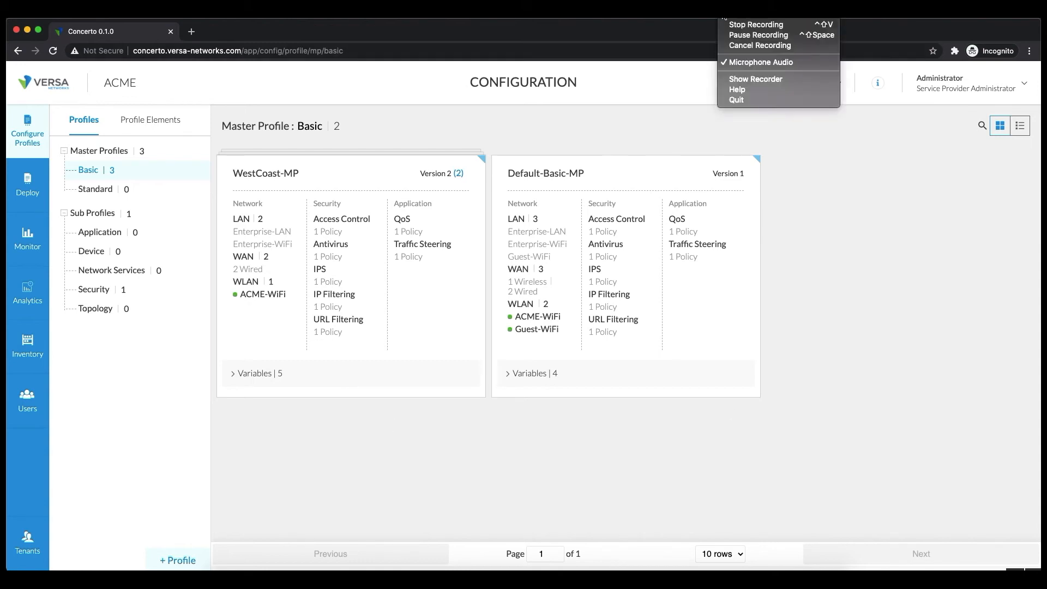
left_click(758, 35)
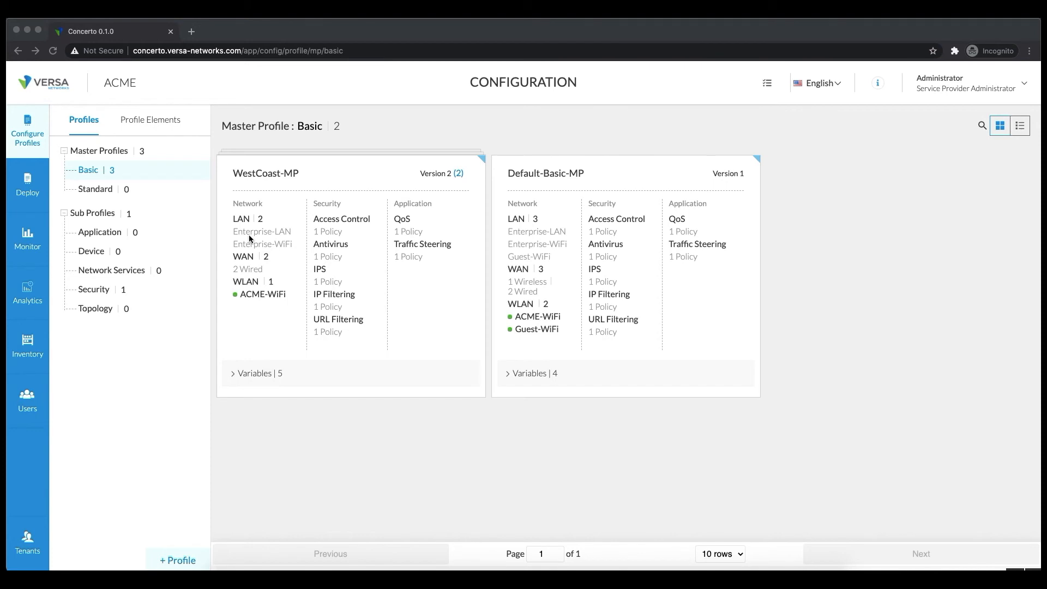
left_click(28, 182)
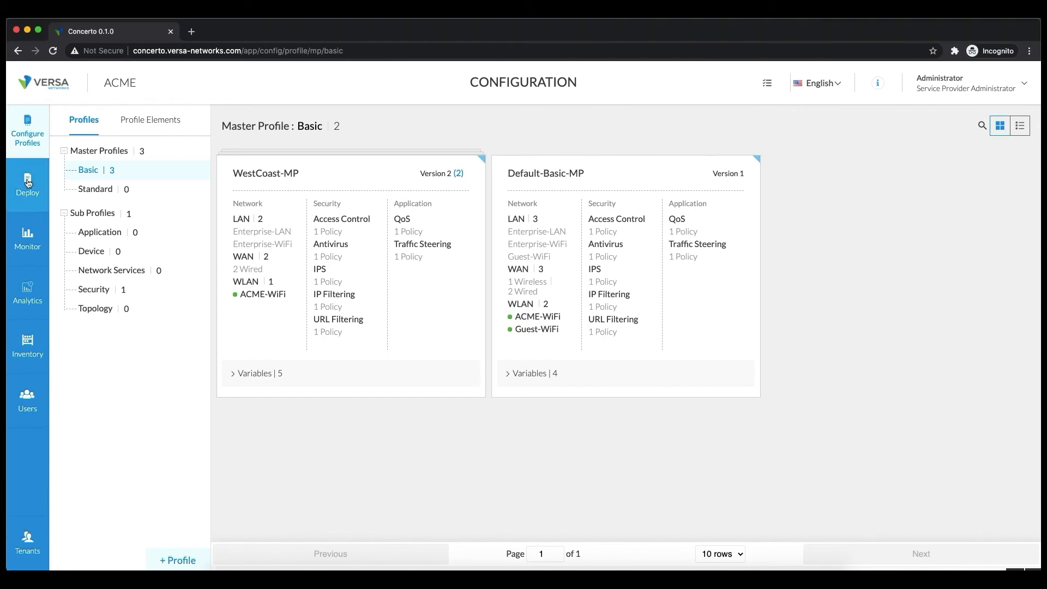
Start a new site from the Deploy page, naming it Dallas with city Dalls.
left_click(28, 182)
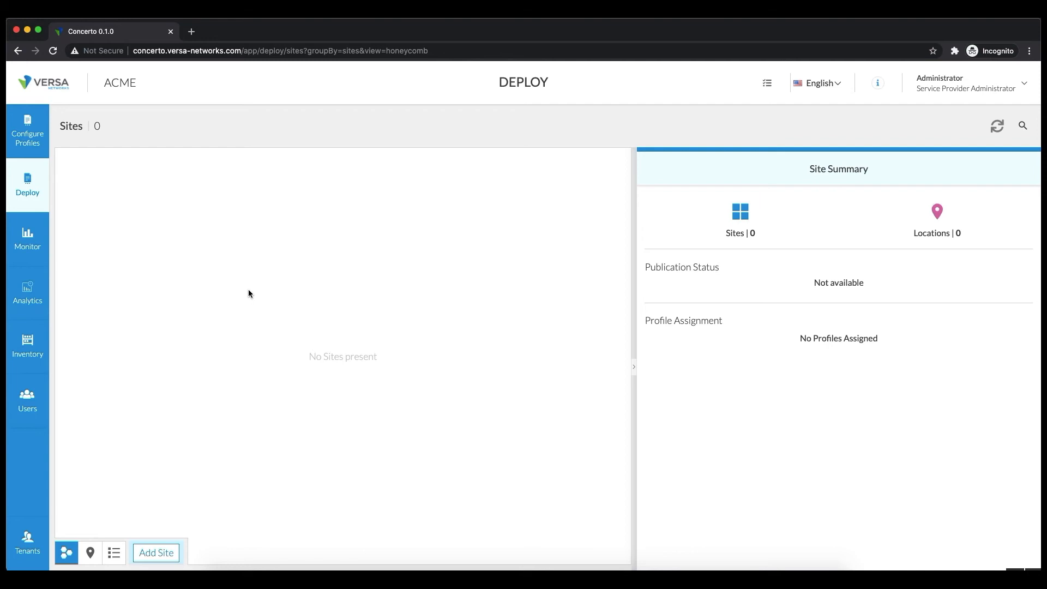
left_click(160, 550)
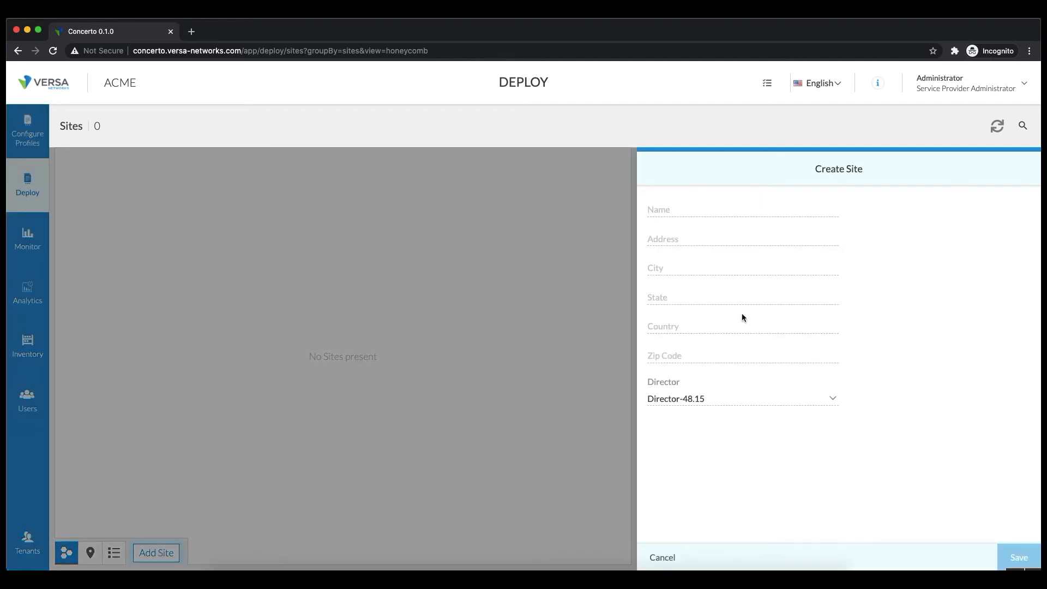
left_click(722, 215)
type("Dallas")
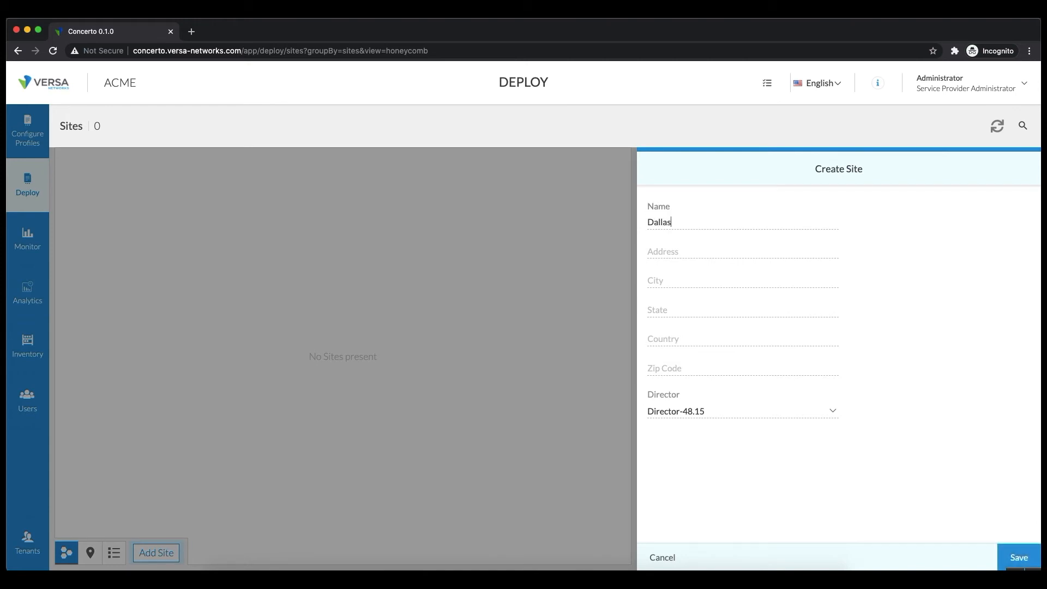
key("Tab")
key("Tab")
type("Dalls")
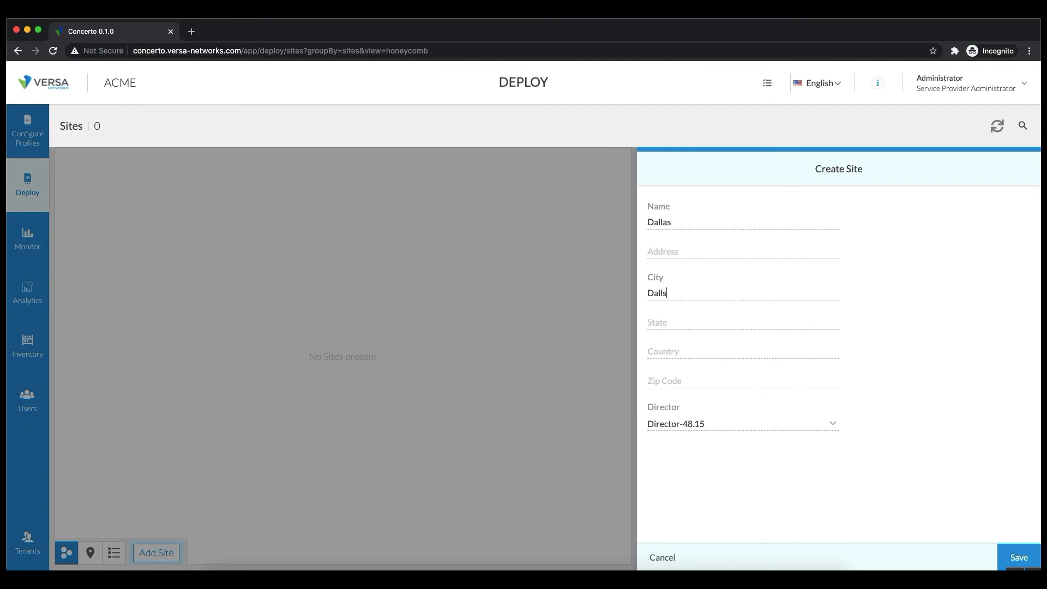
Enter state TX and country USA, keep Director-48.15, and save the Dallas site.
left_click(671, 249)
left_click(688, 322)
type("T")
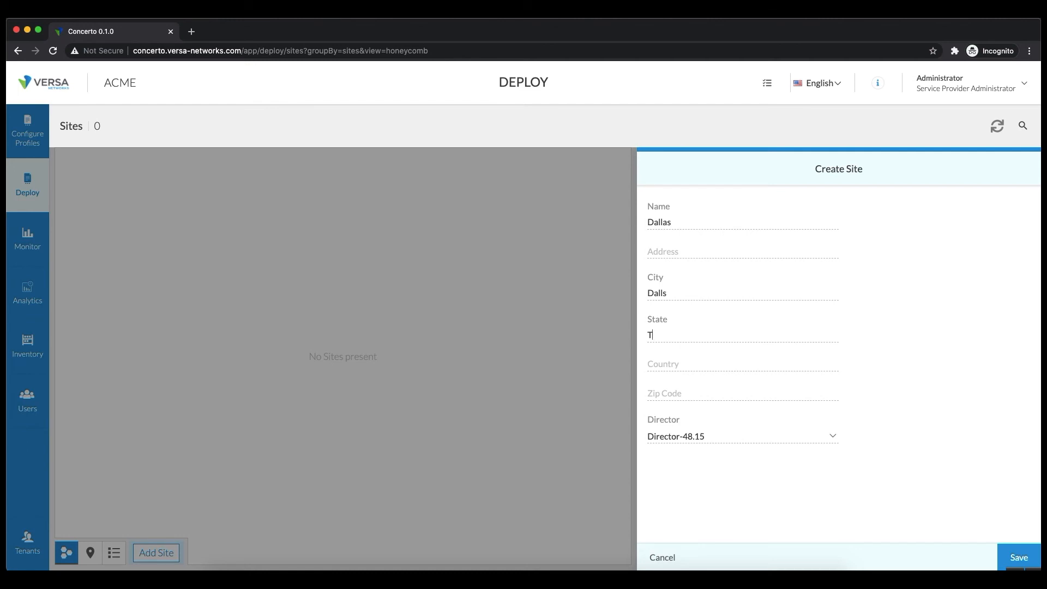
type("X")
left_click(663, 364)
type("USA")
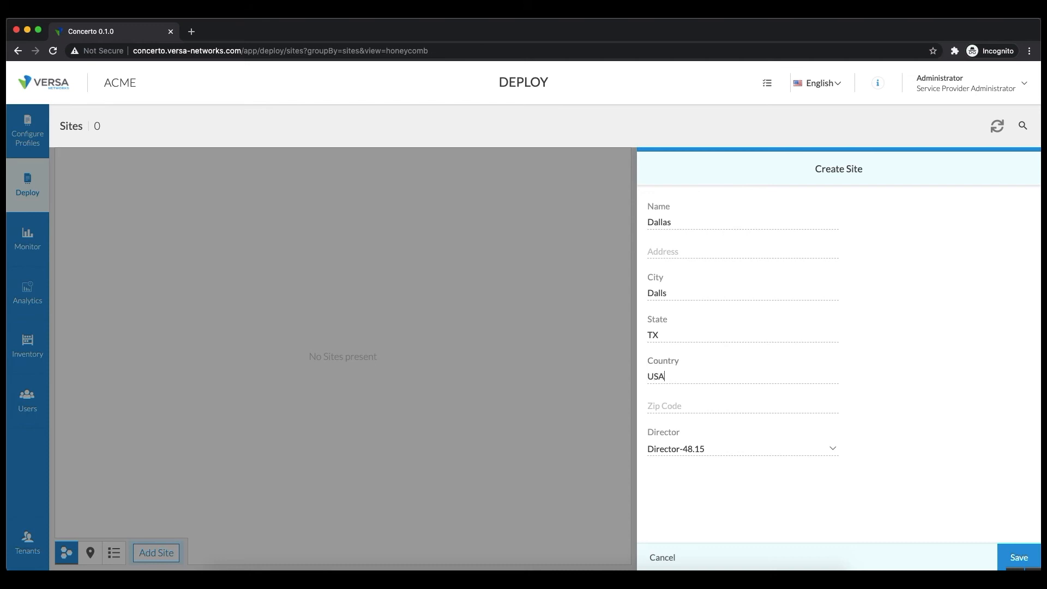
left_click(758, 451)
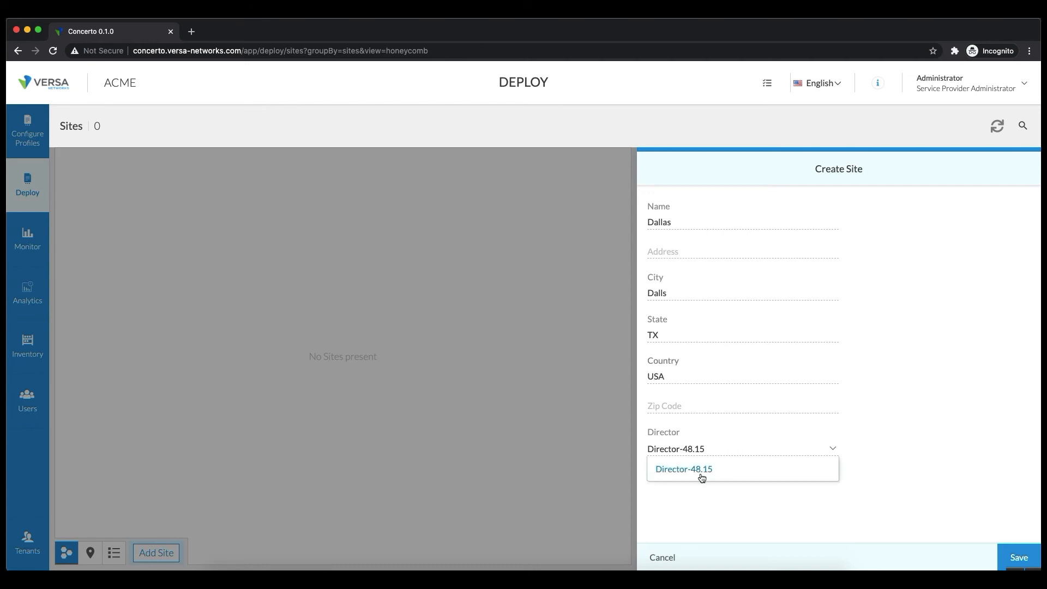
left_click(695, 526)
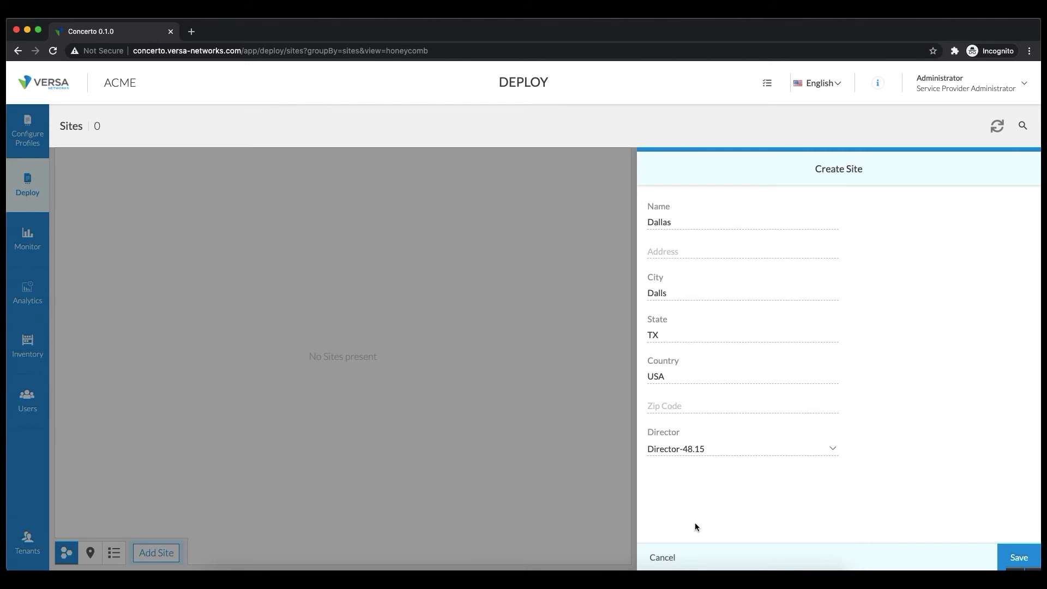
left_click(1025, 558)
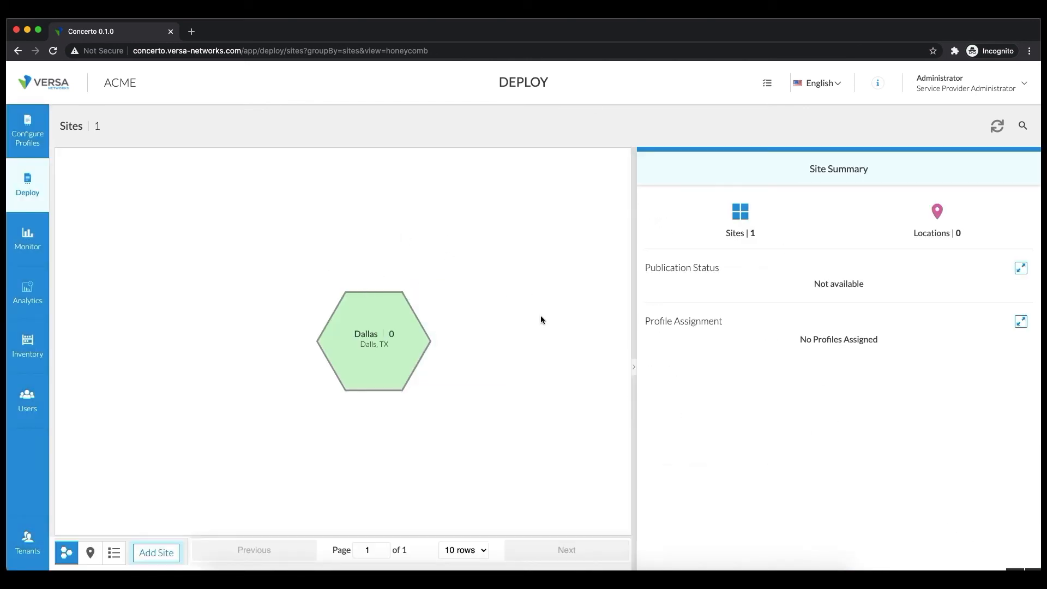
Open the Dallas site page and show its Add options for an appliance or hub.
mouse_move(411, 347)
left_click(411, 347)
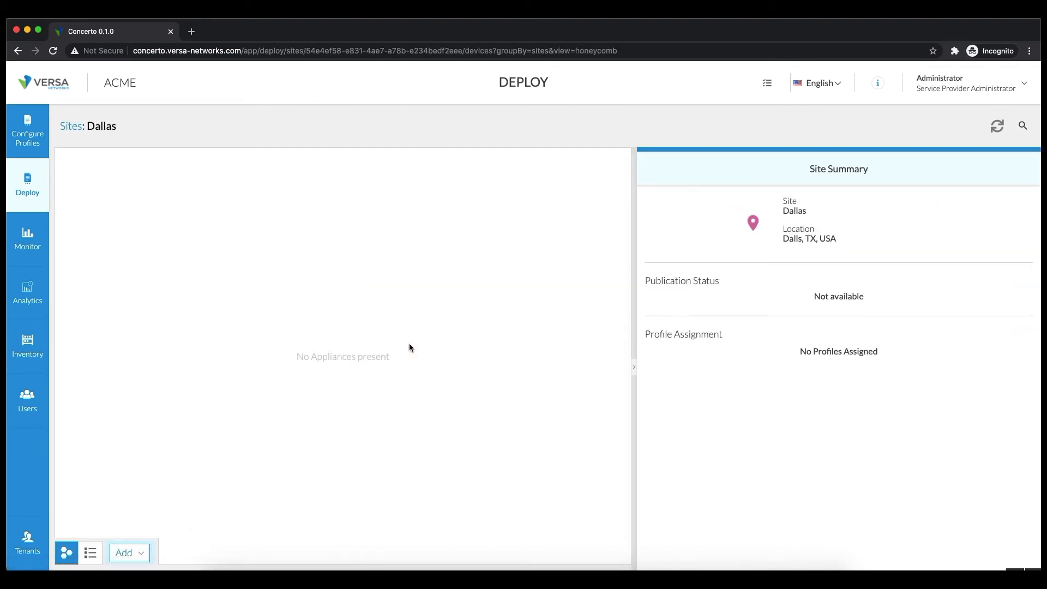
left_click_drag(118, 127, 64, 133)
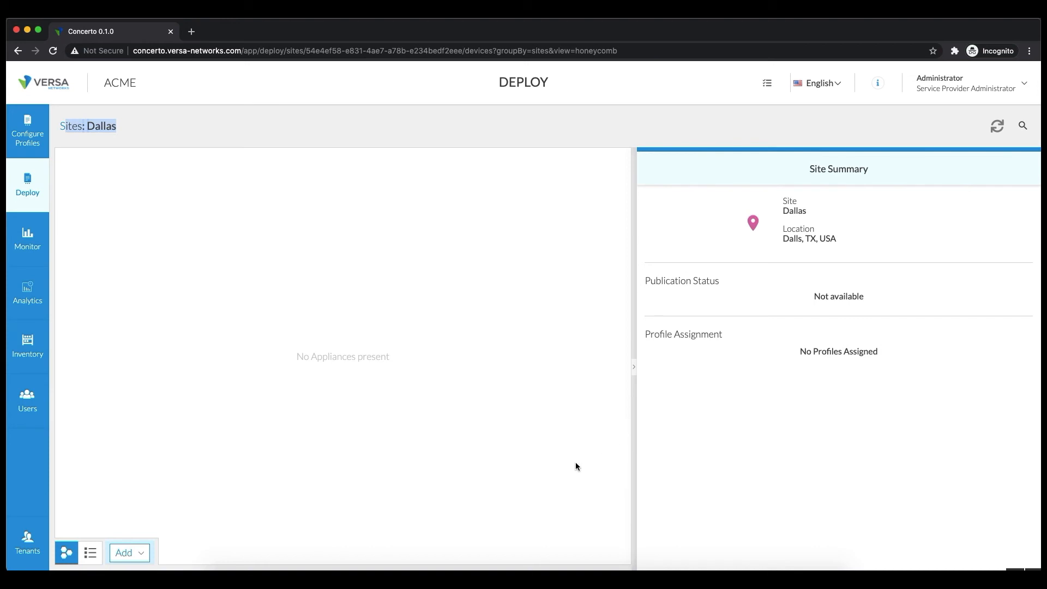
left_click(129, 554)
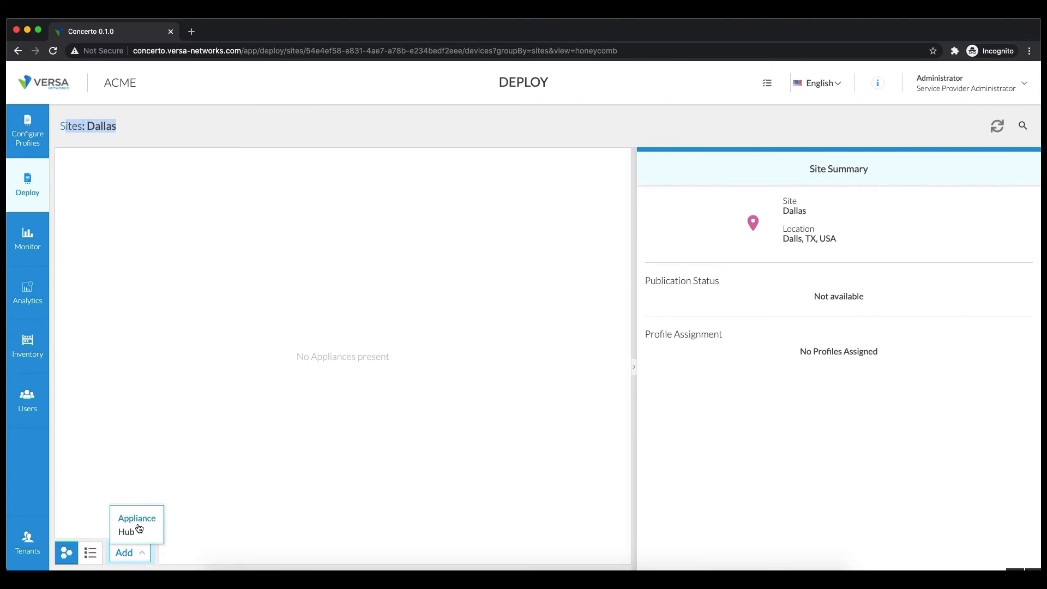
Start a new Dallas appliance named 'Dallsas-D1' with serial D123452.
left_click(139, 523)
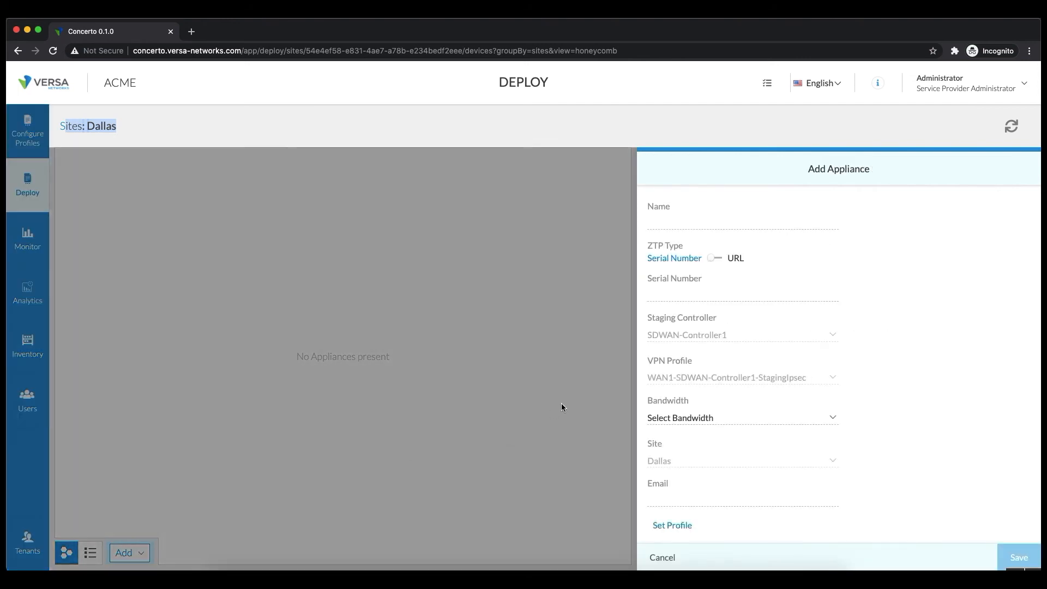
left_click(703, 220)
type("D")
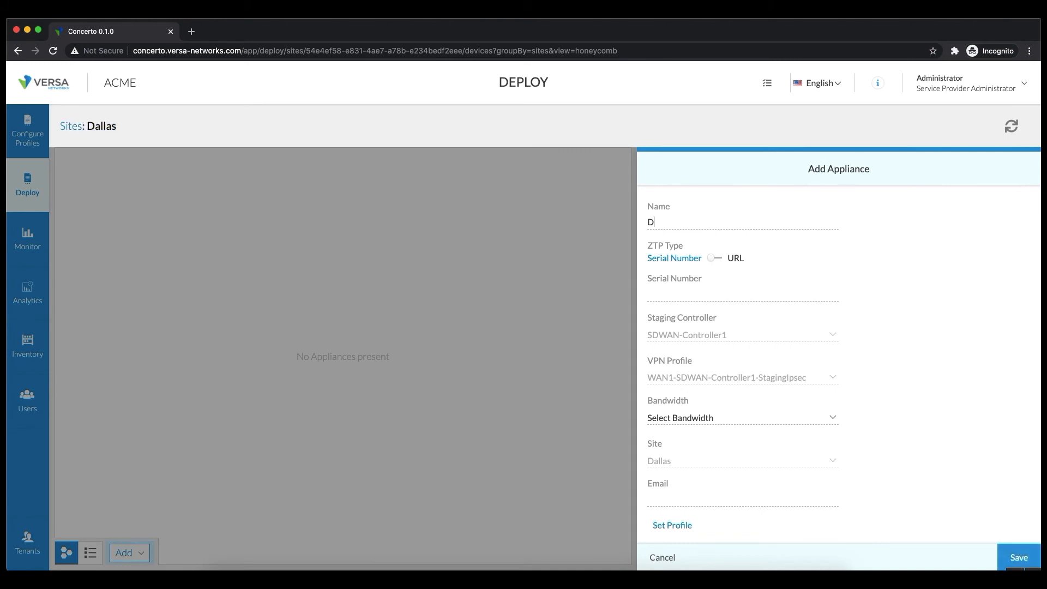
type("allsas-D1")
left_click(698, 296)
type("D123452")
Switch ZTP type to URL, keeping staging controller SDWAN-Controller1 and the WAN1 staging VPN profile.
left_click(715, 259)
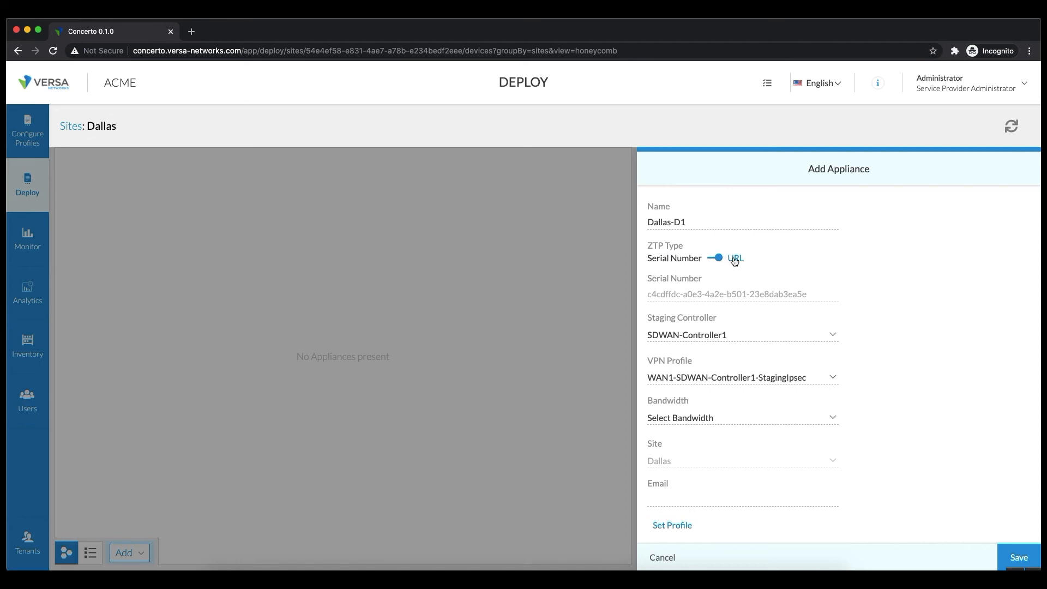
left_click(745, 338)
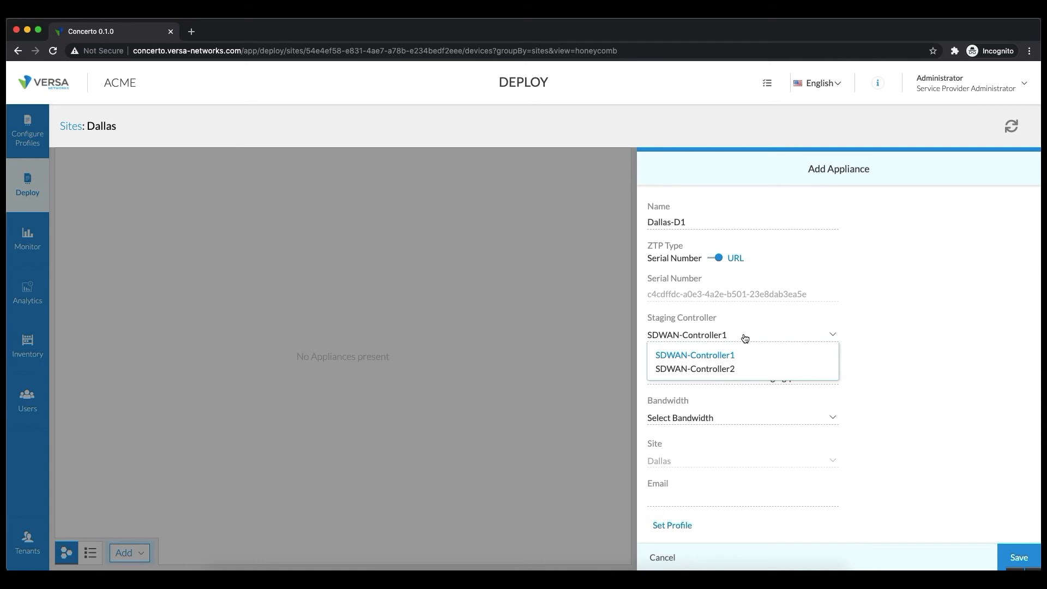
left_click(869, 279)
left_click(802, 380)
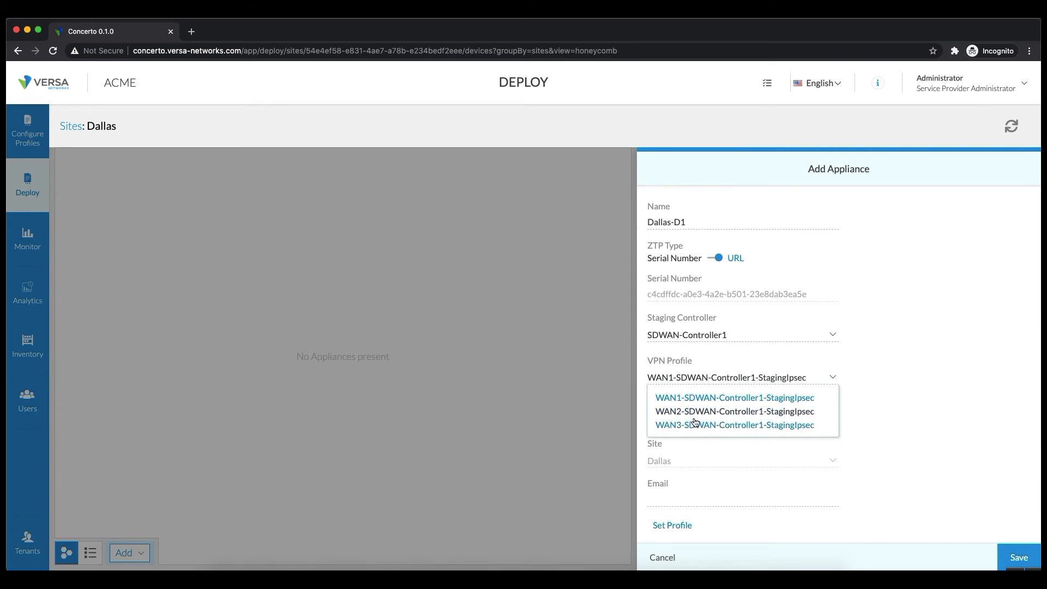
left_click(948, 358)
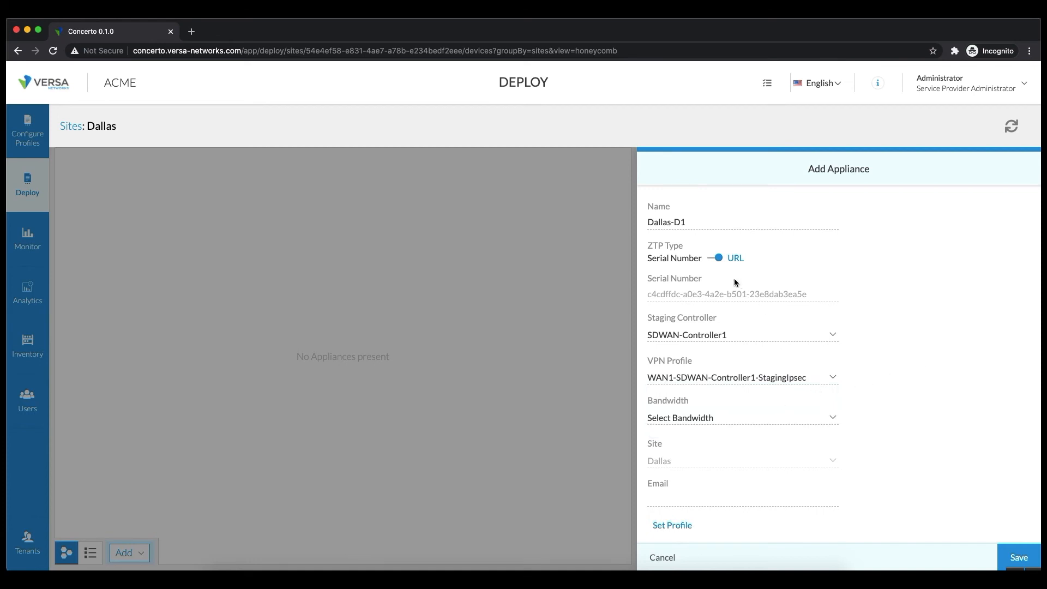
Switch ZTP type back to Serial Number, enter serial D12467884, and set bandwidth to 200 Mbps.
left_click(715, 259)
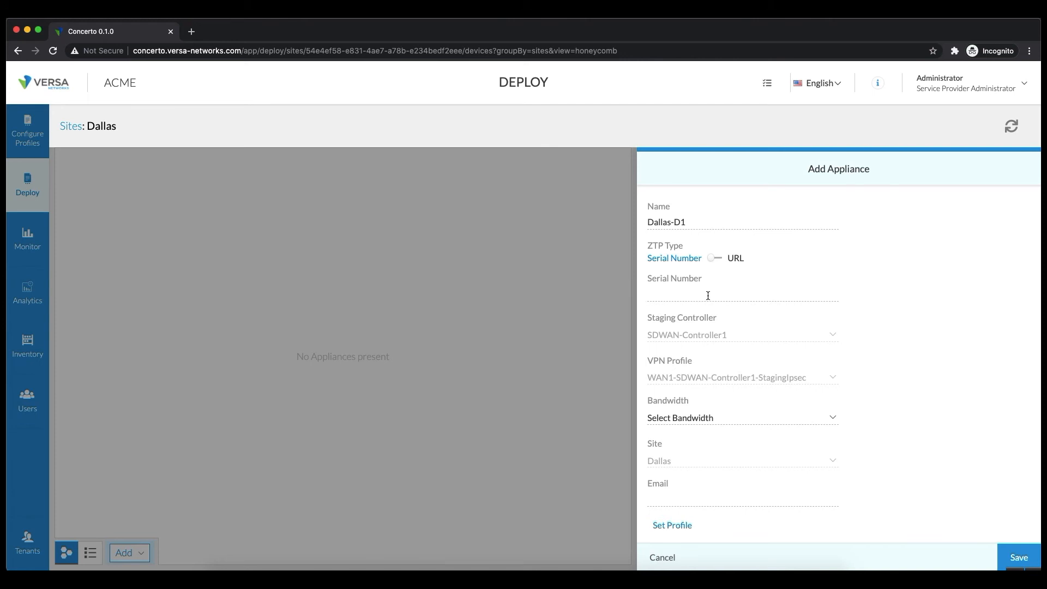
type("D12467884")
left_click(774, 417)
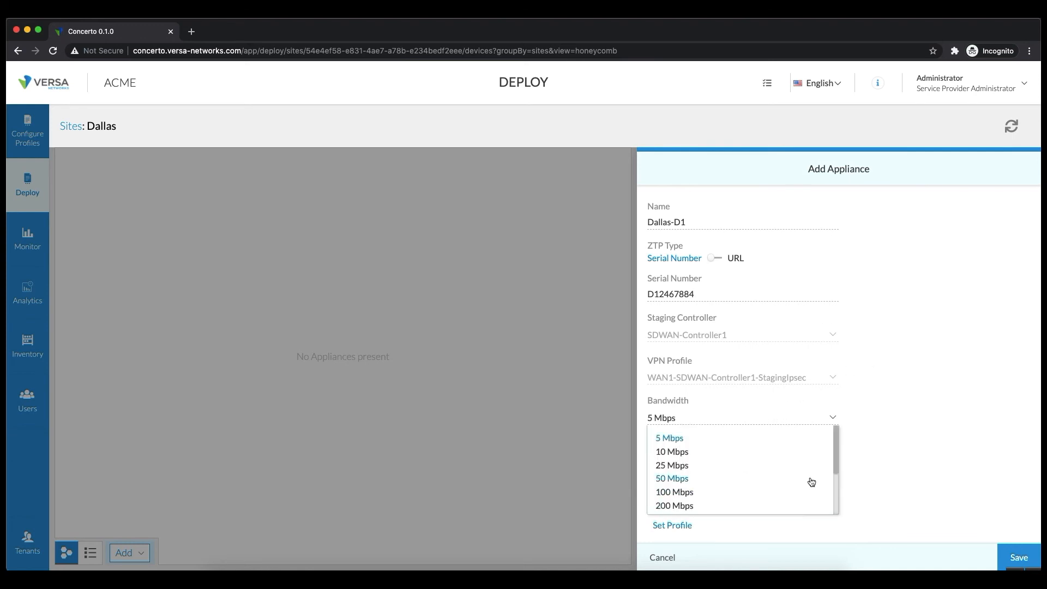
scroll(812, 482, "down", 3)
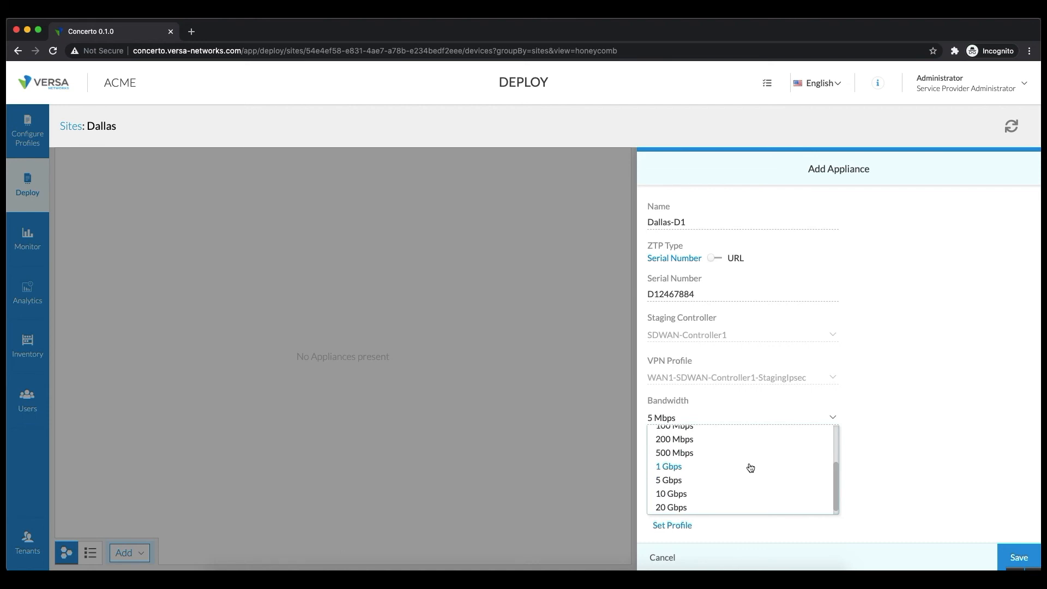
left_click(705, 445)
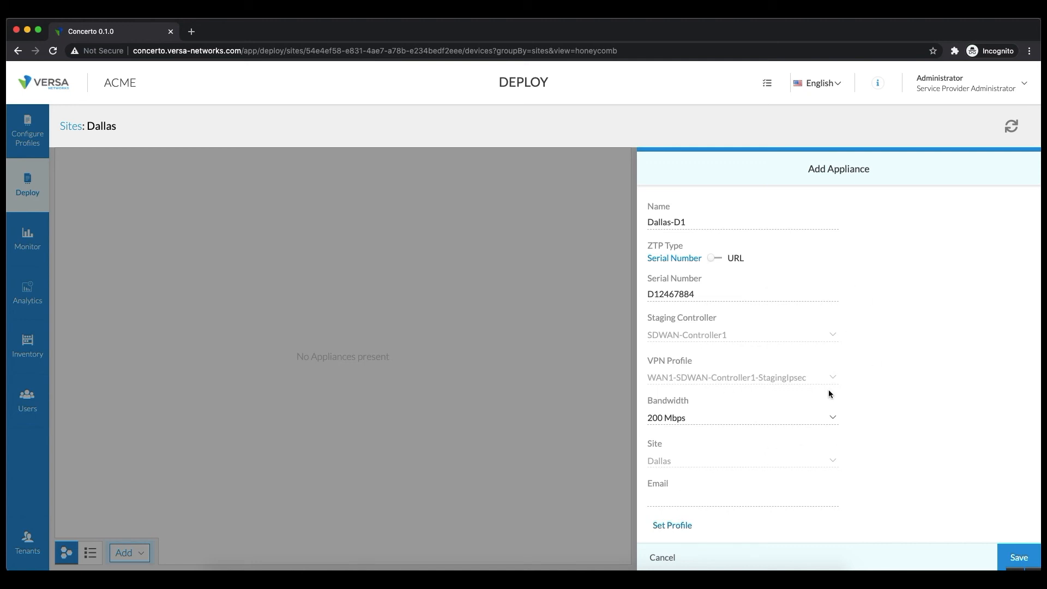
Save appliance Dallas-Dev1 to the Dallas site and bring up its action menu.
left_click(1018, 559)
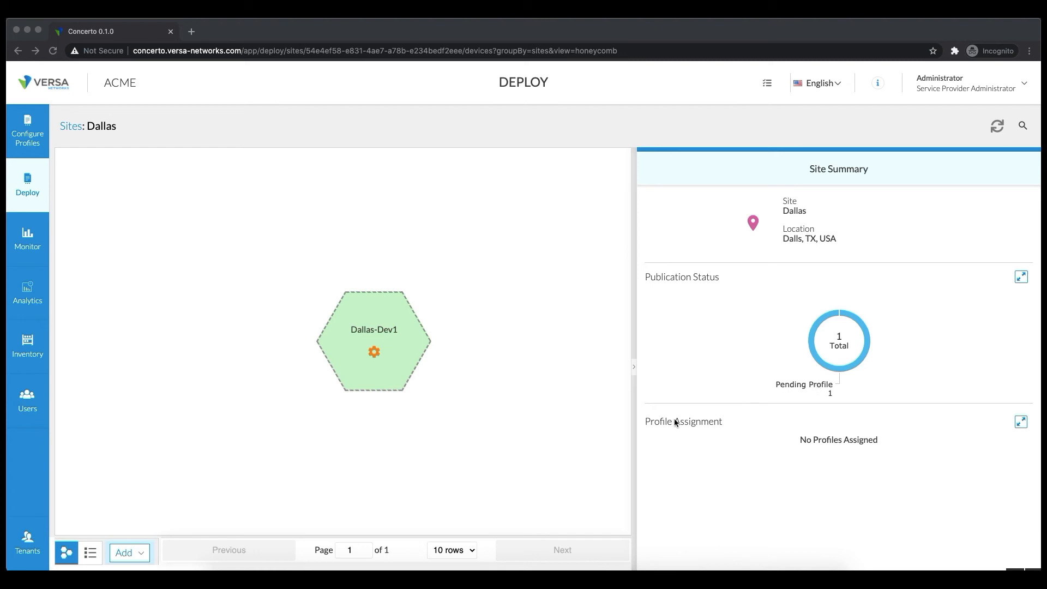
left_click(437, 386)
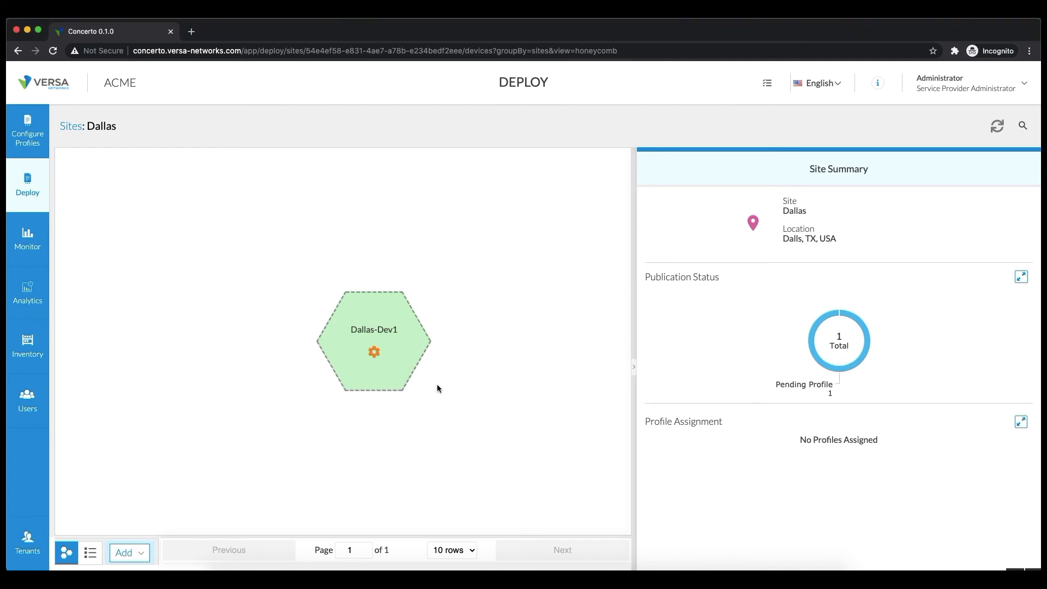
mouse_move(375, 357)
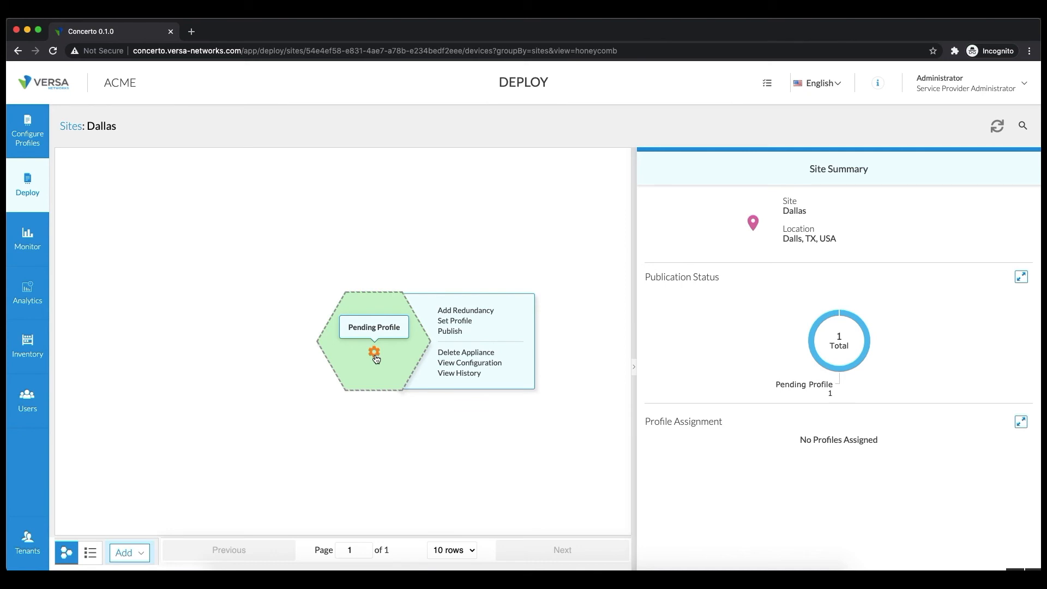
Assign the WestCoast-MP.v2 profile to Dallas-Dev1 and dismiss the success notice.
left_click(452, 322)
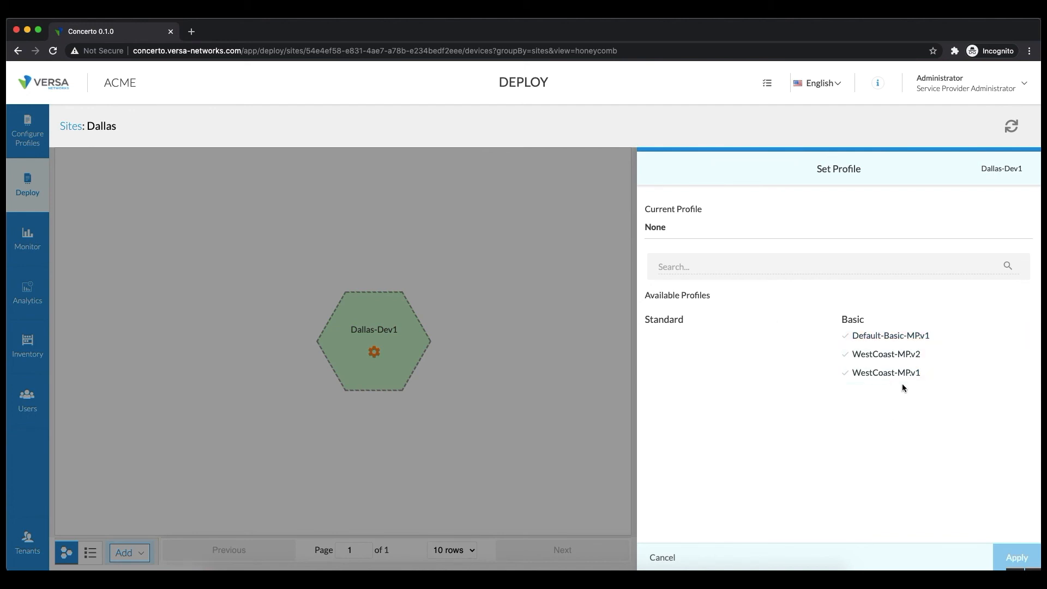
left_click(889, 355)
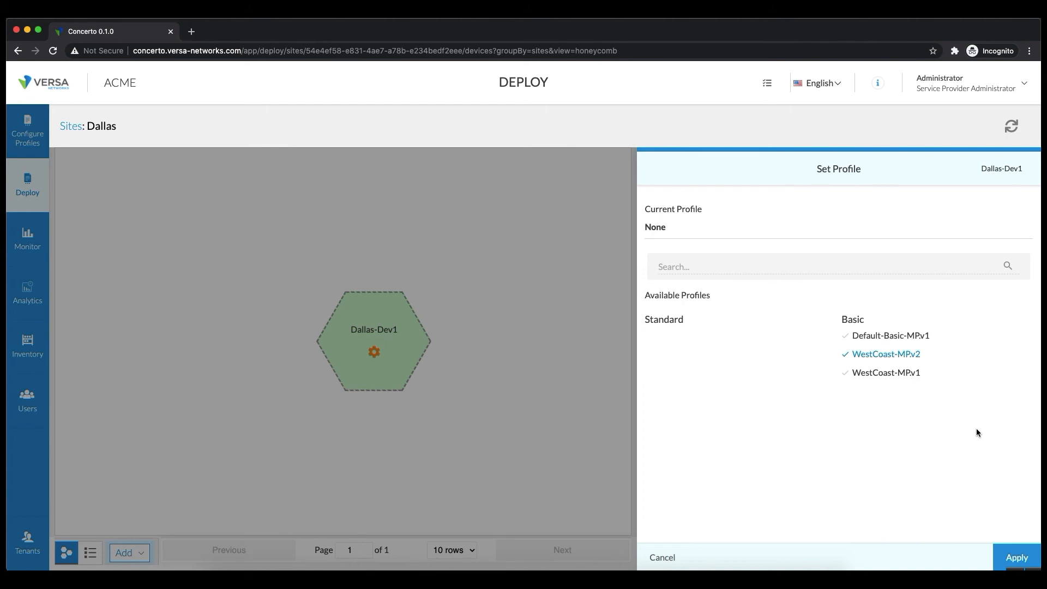
left_click(1008, 557)
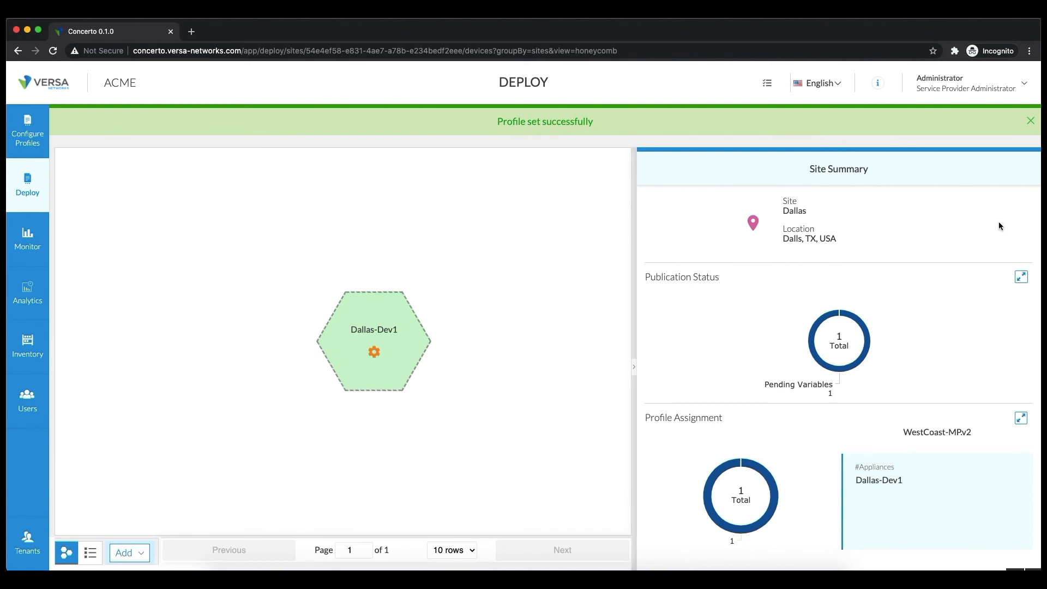
left_click(1030, 120)
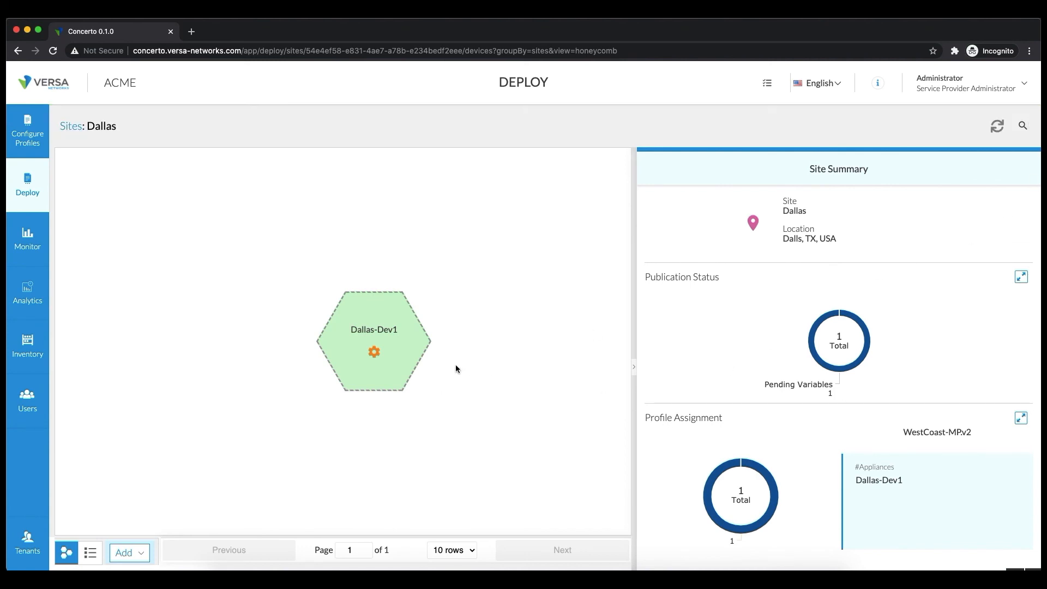
Highlight the Publication Status, Profile Assignment and WestCoast-MP.v2 entries, then show Dallas-Dev1's actions.
left_click_drag(644, 277, 715, 276)
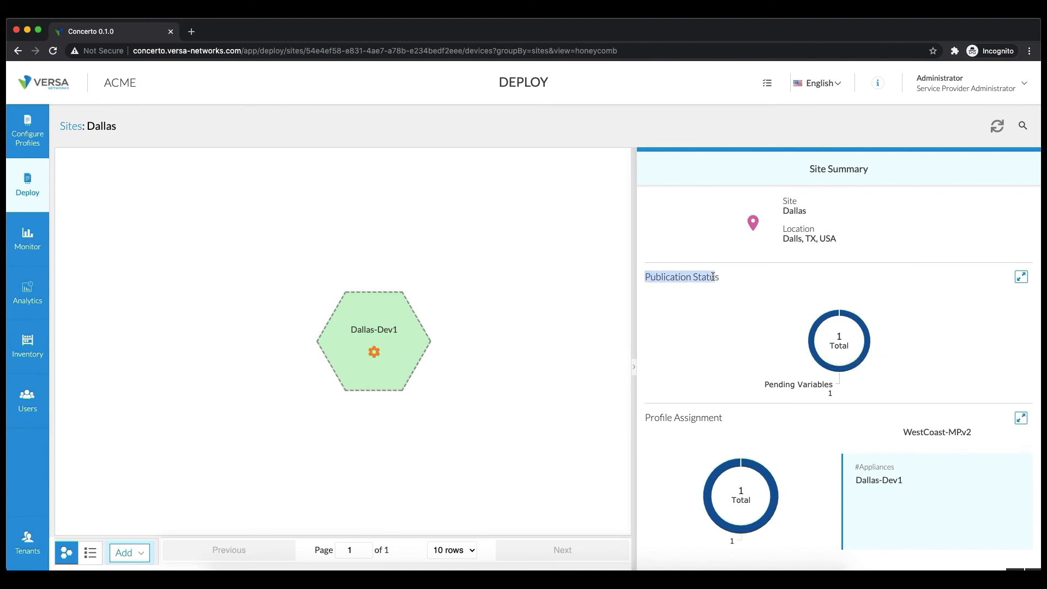
mouse_move(762, 384)
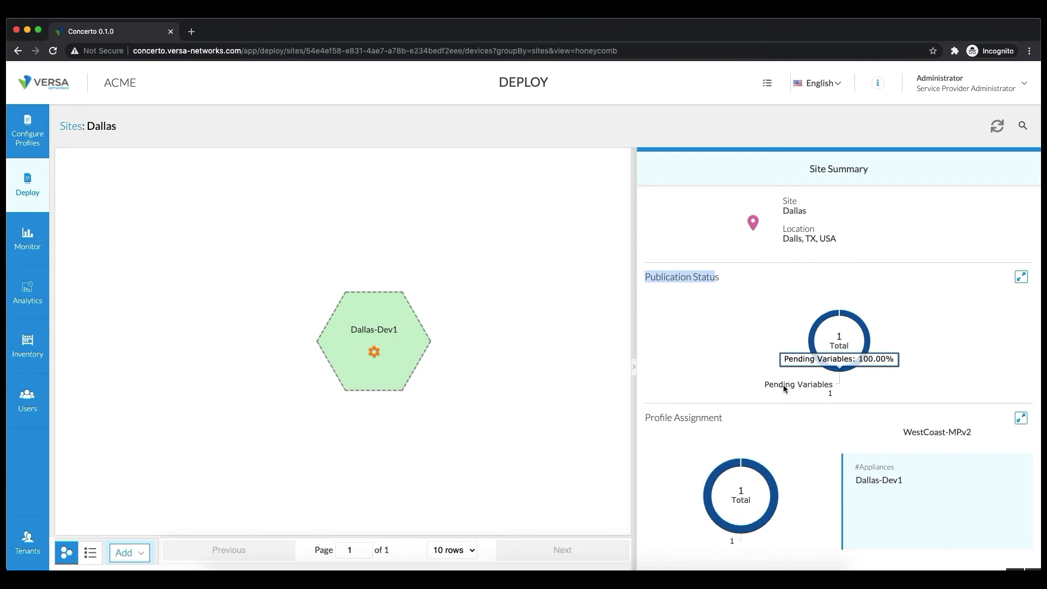
mouse_move(400, 352)
triple_click(670, 417)
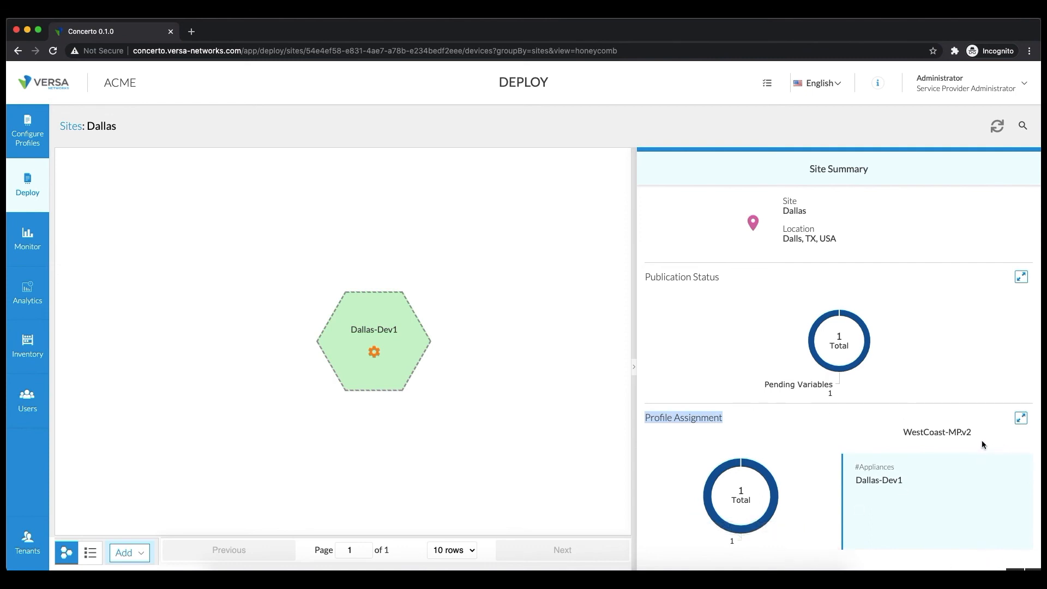
triple_click(915, 432)
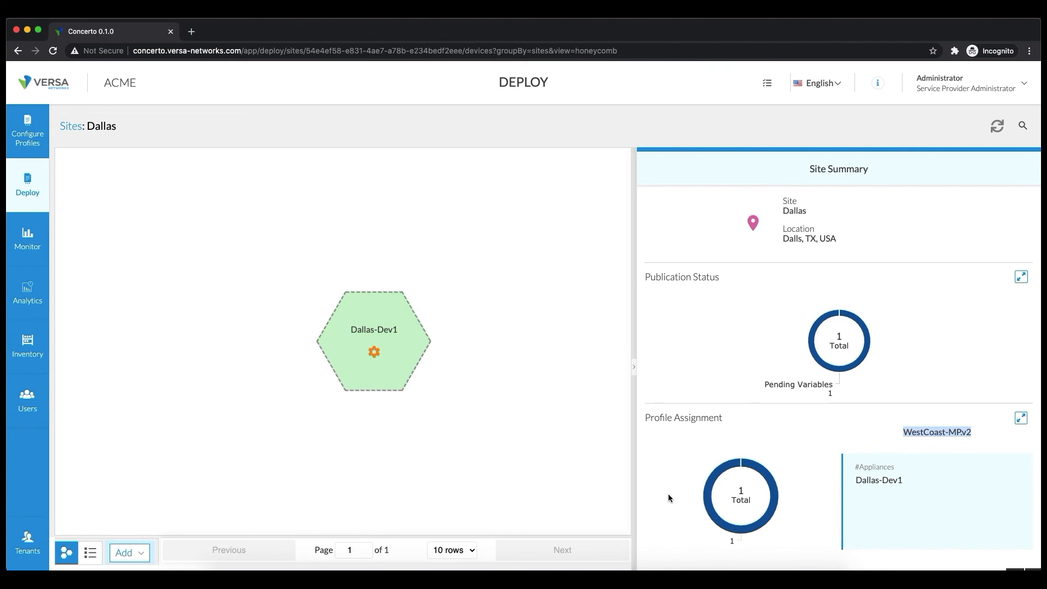
left_click(377, 355)
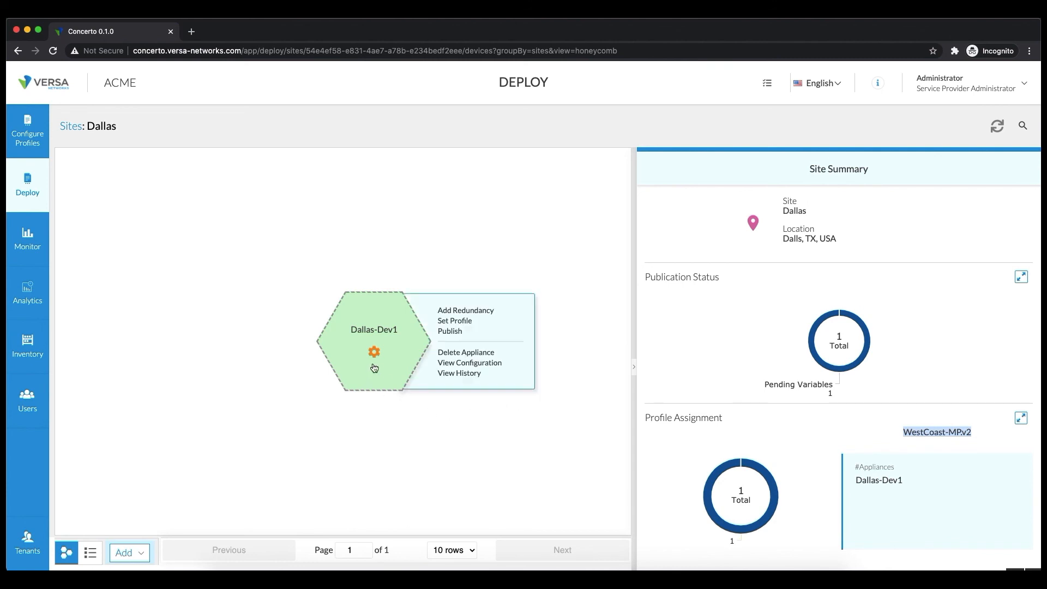
Preview Dallas-Dev1's profile configuration and return to the Dallas site summary.
left_click(457, 363)
scroll(832, 401, "down", 1)
scroll(831, 401, "up", 1)
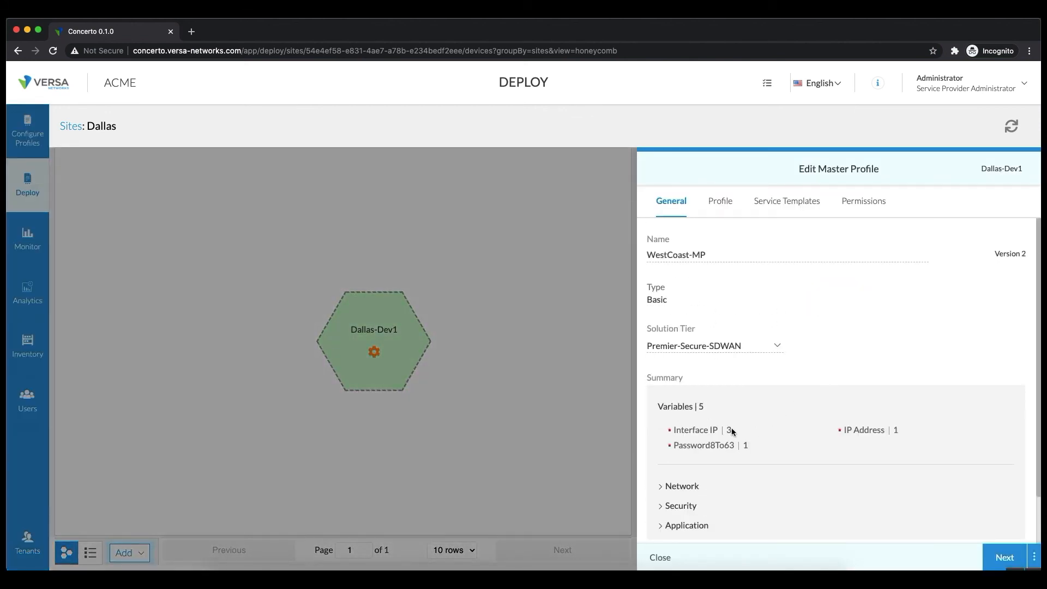
mouse_move(717, 432)
left_click(659, 557)
Open Dallas-Dev1's master profile editor and list its three Interface IP variables.
mouse_move(419, 386)
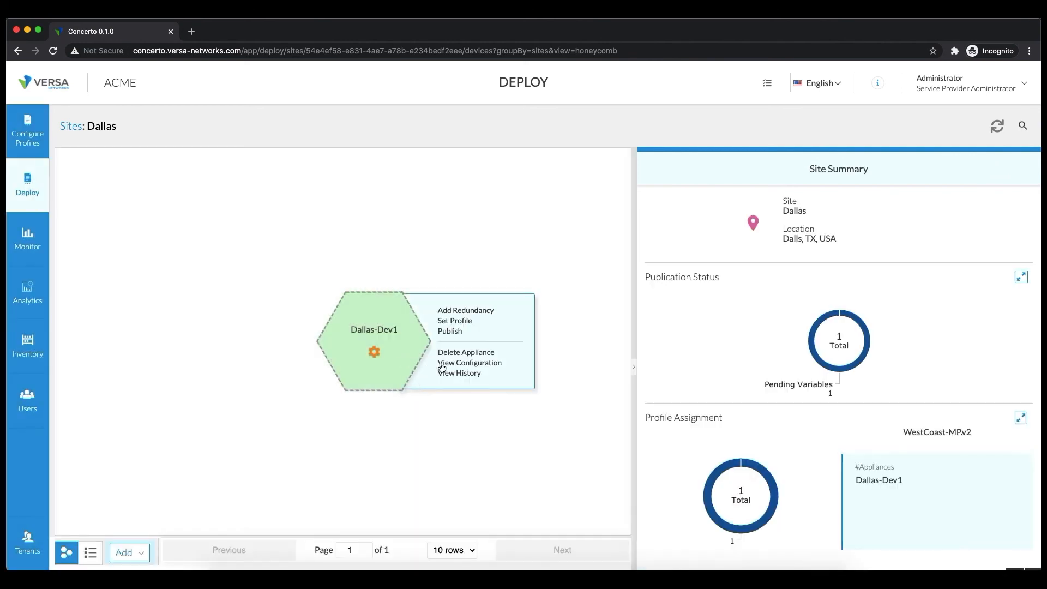
left_click(459, 367)
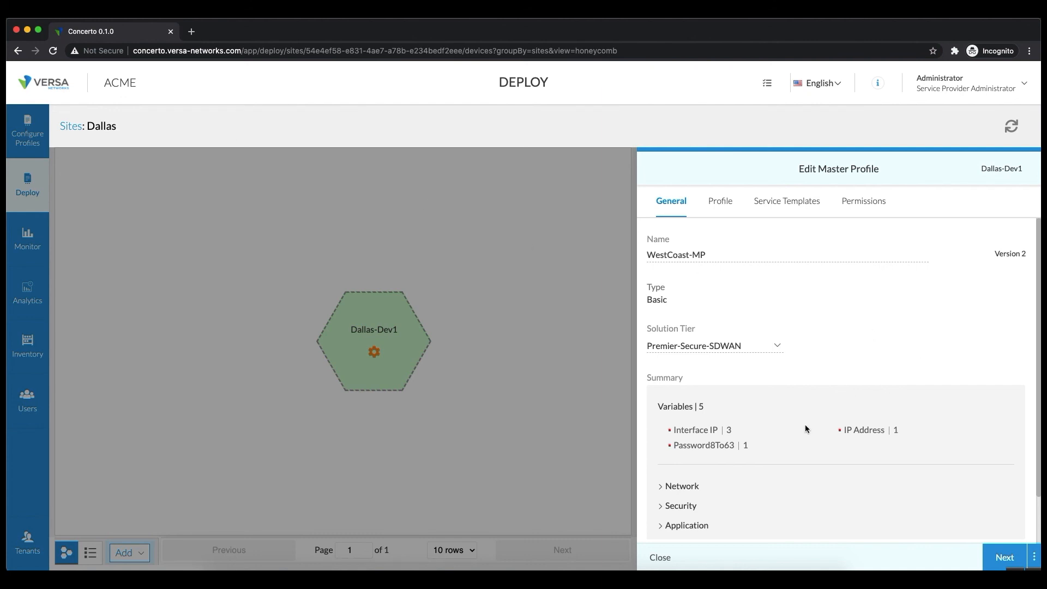
left_click(704, 434)
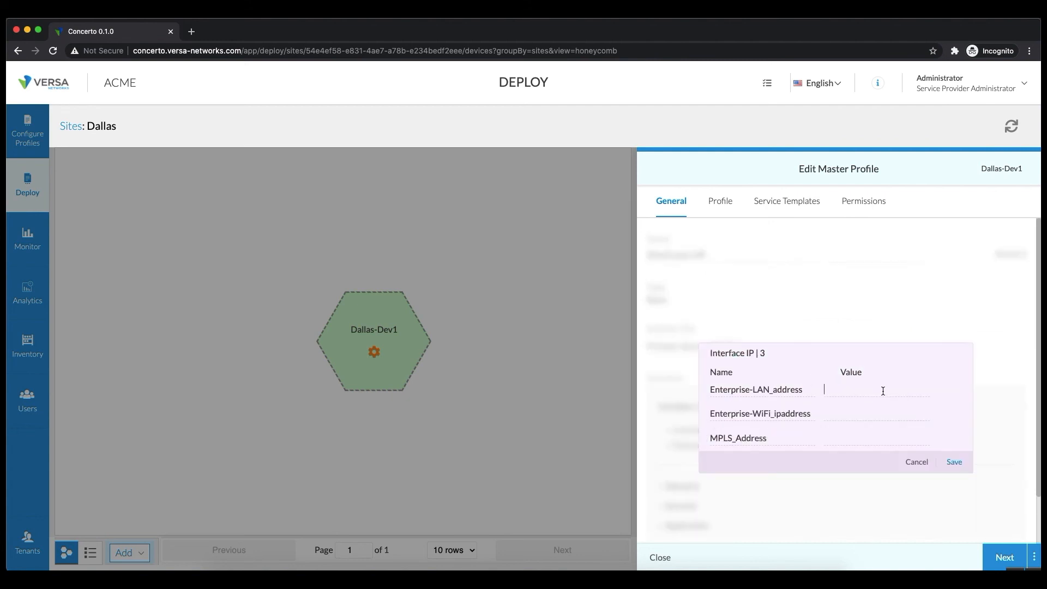
Enter 10.1.1.1/24 for LAN, 10.1.2.1/24 for WiFi and 172.16.1.1/24 for MPLS, then save.
left_click_drag(736, 353, 702, 351)
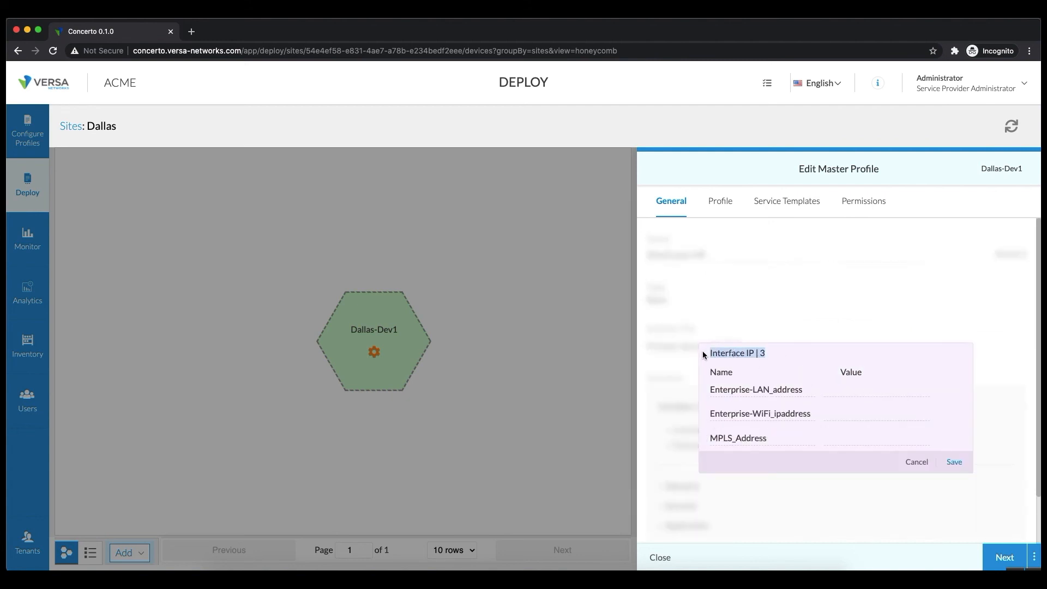
left_click(889, 397)
type("10.1.1.1/23")
key("BackSpace")
type("4")
key("Tab")
key("Tab")
type("10.1.1")
key("BackSpace")
type("2.1/24")
key("Tab")
key("Tab")
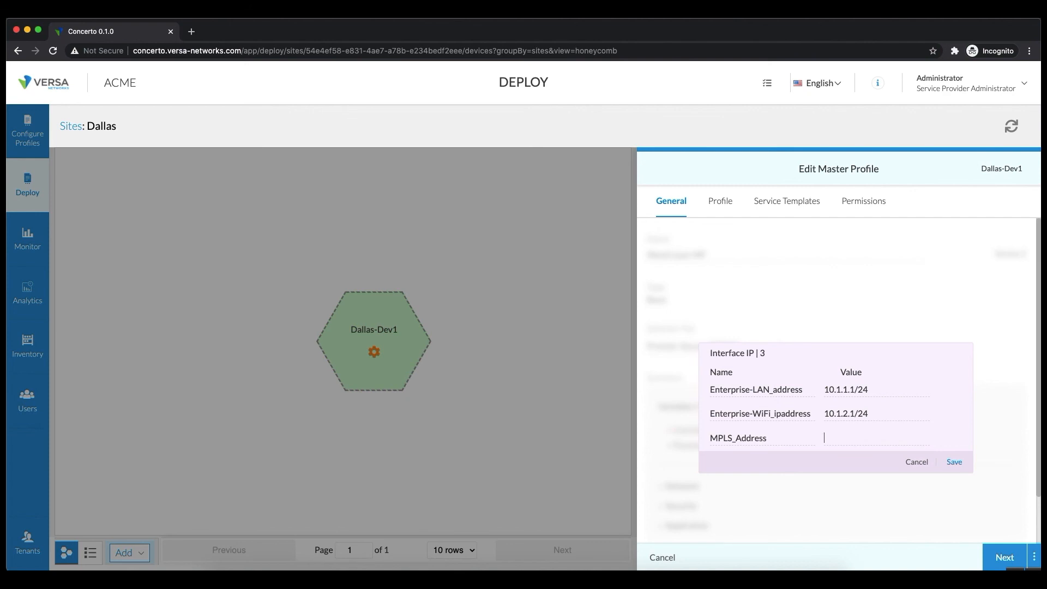
type("172.16.1.1/24")
double_click(846, 438)
key("super+c")
left_click(955, 462)
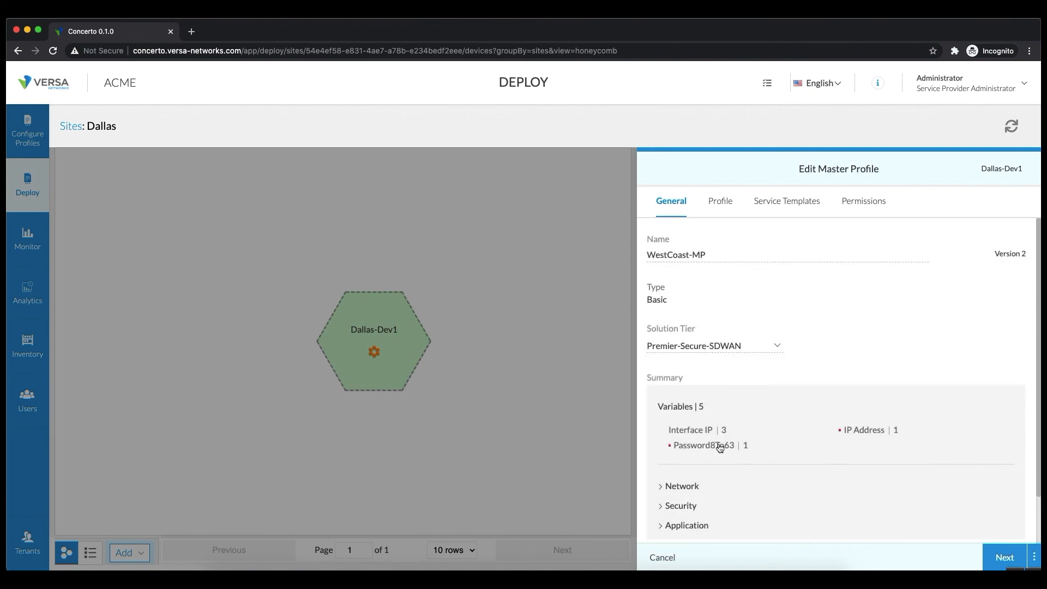
Set the MPLS_GW IP Address variable to 172.16.1.2 and save it.
mouse_move(681, 432)
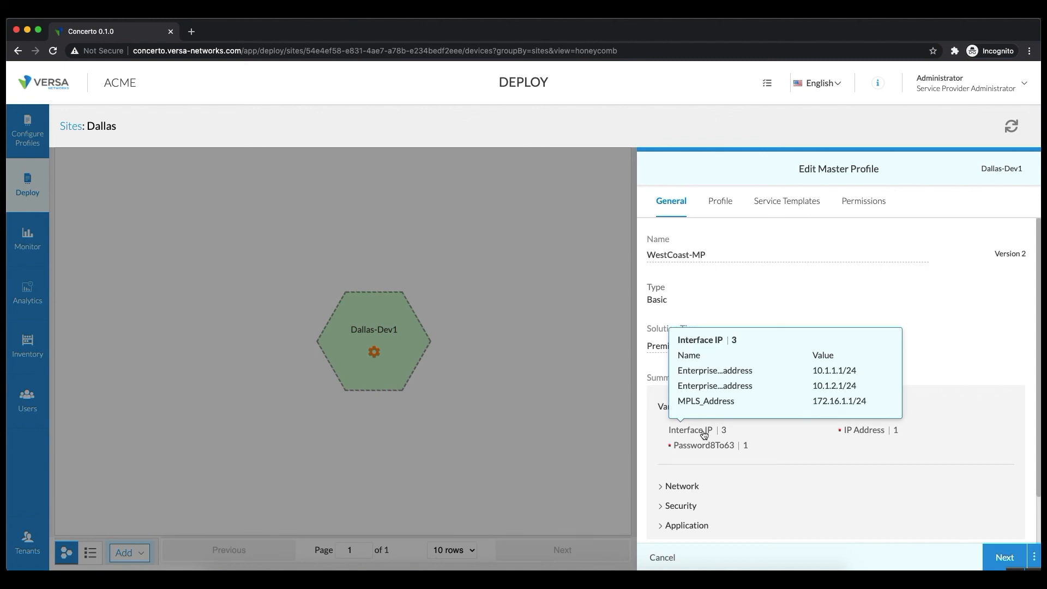
left_click(867, 434)
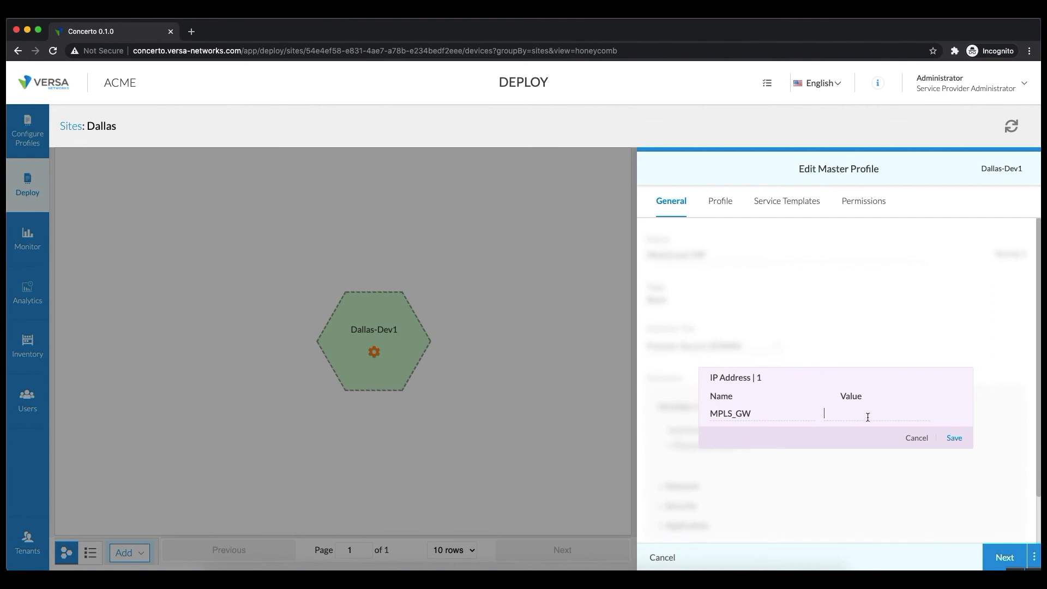
key("super+v")
key("BackSpace")
type("2")
left_click(955, 438)
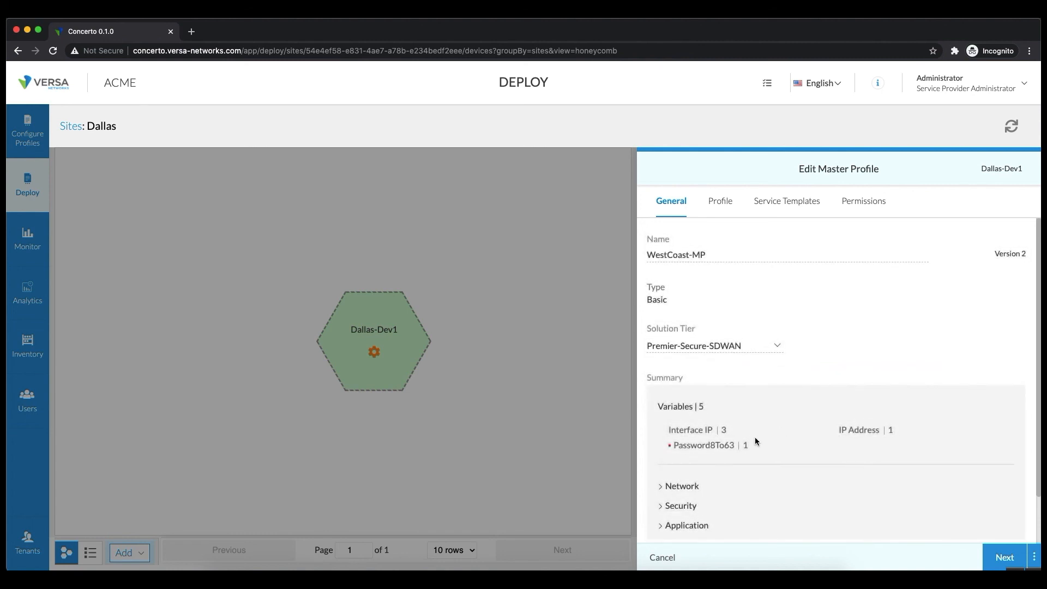
Fill in the Enterprise-WLAN Password8To63 variable with the network password and save it.
left_click(713, 450)
left_click(862, 416)
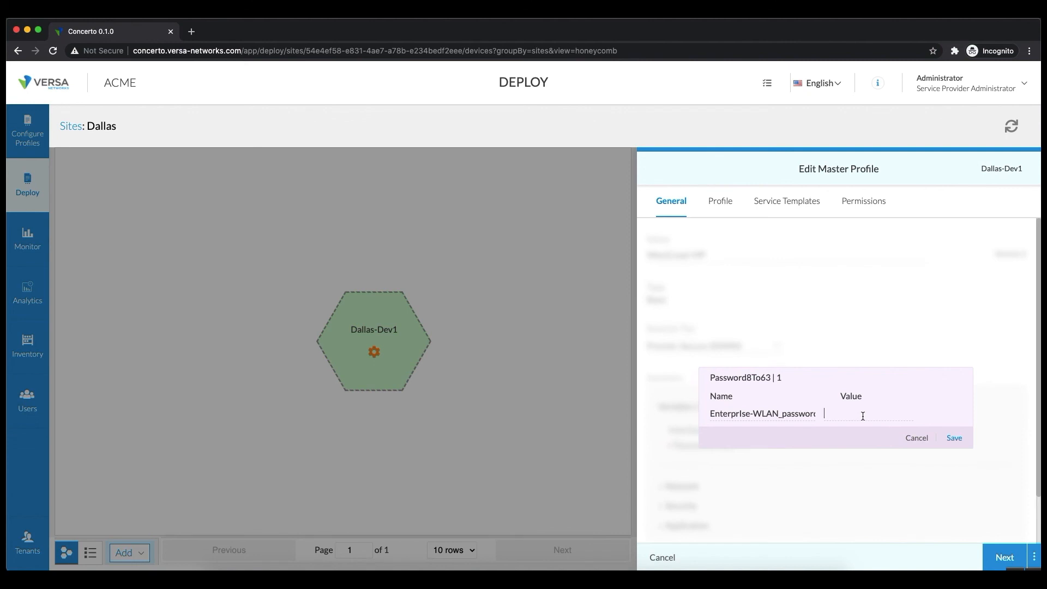
type("versa12345")
left_click(954, 438)
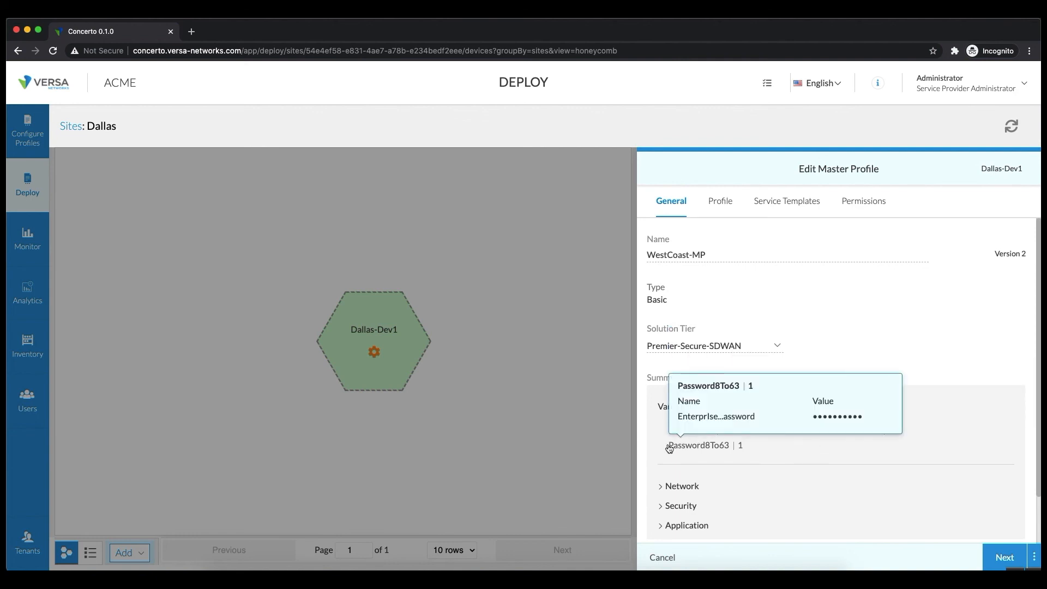
Save the WestCoast-MPv2 profile with its filled variables for Dallas-Dev1.
left_click(1034, 556)
left_click(1023, 531)
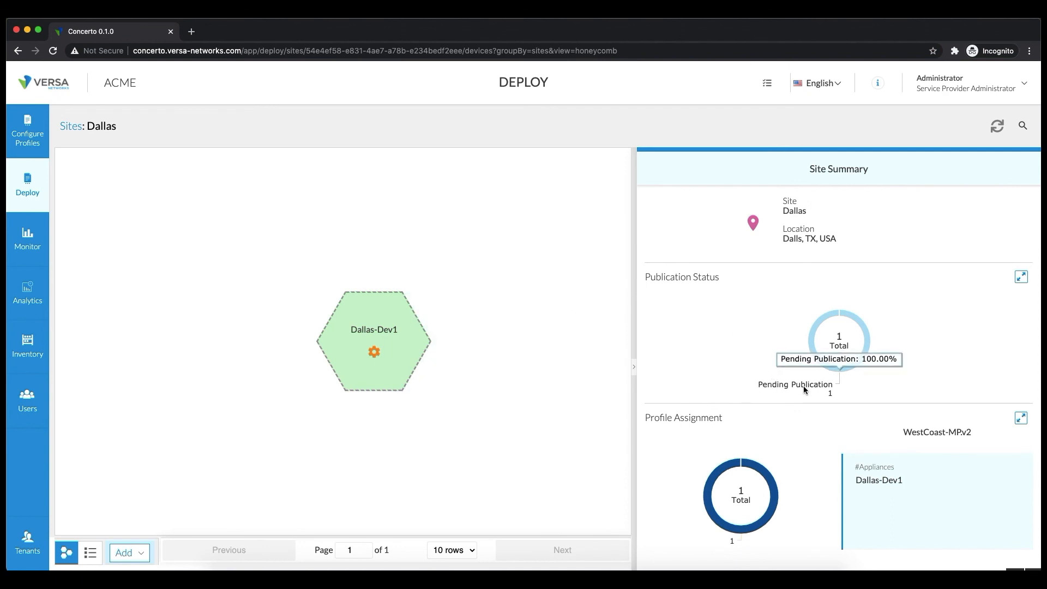
mouse_move(409, 376)
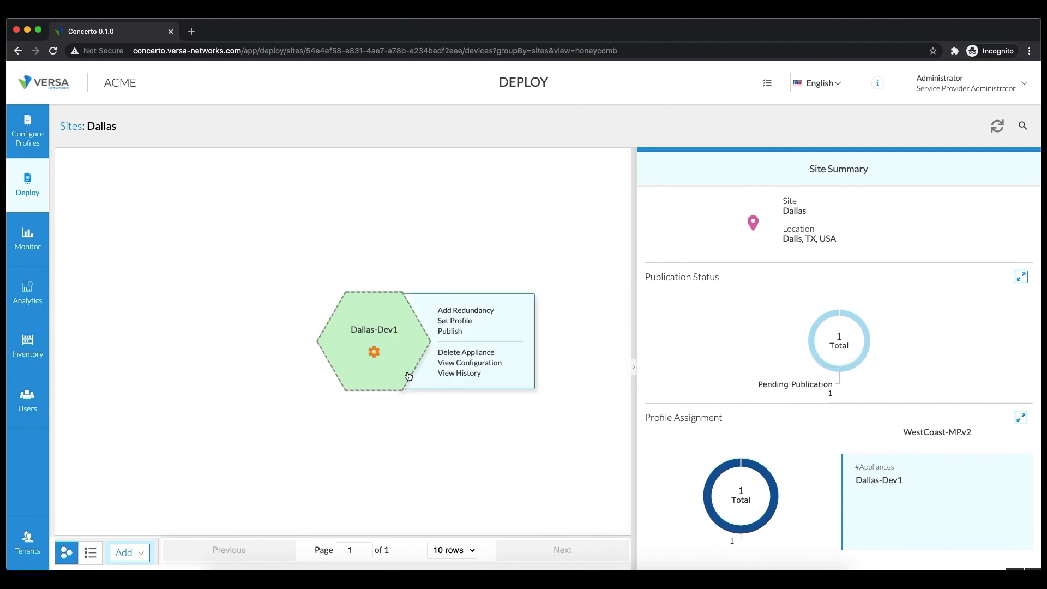
mouse_move(375, 353)
Publish Dallas-Dev1, confirming it, and check the publishing messages until it completes.
left_click(449, 331)
left_click(628, 357)
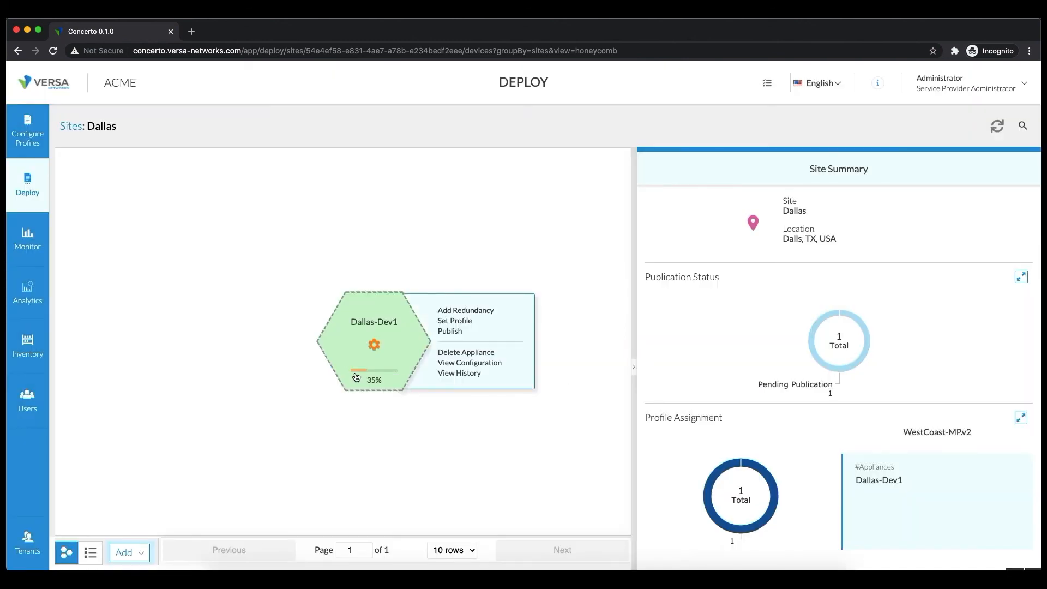
left_click(374, 380)
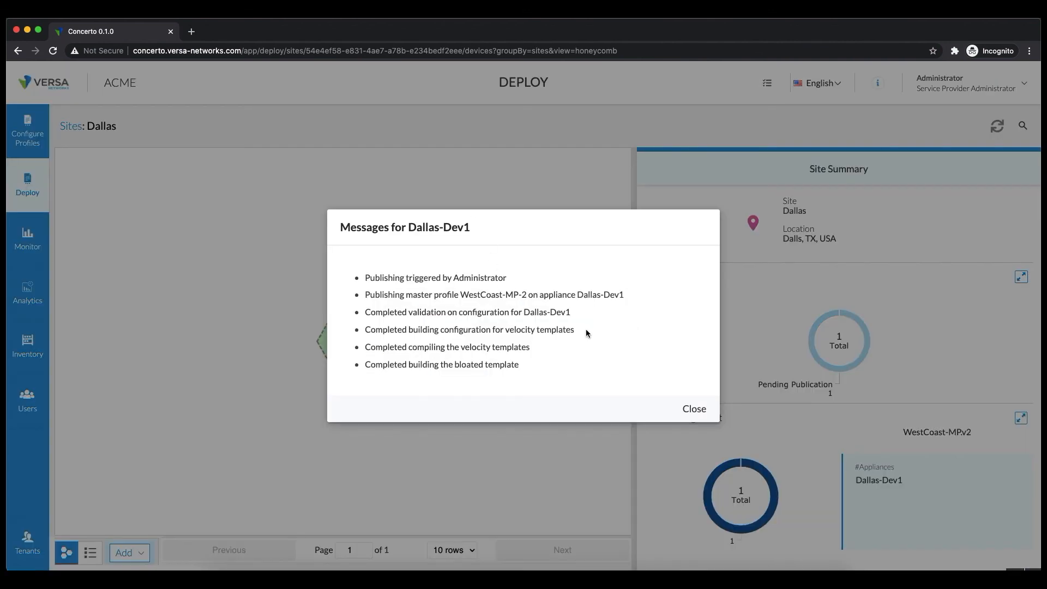
left_click(693, 414)
mouse_move(392, 394)
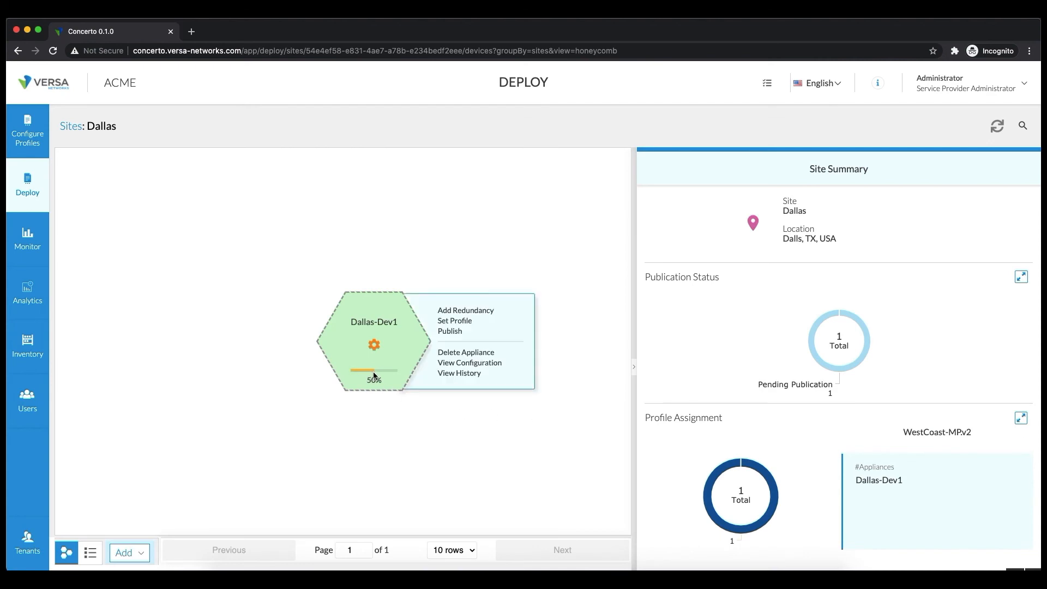
left_click(373, 376)
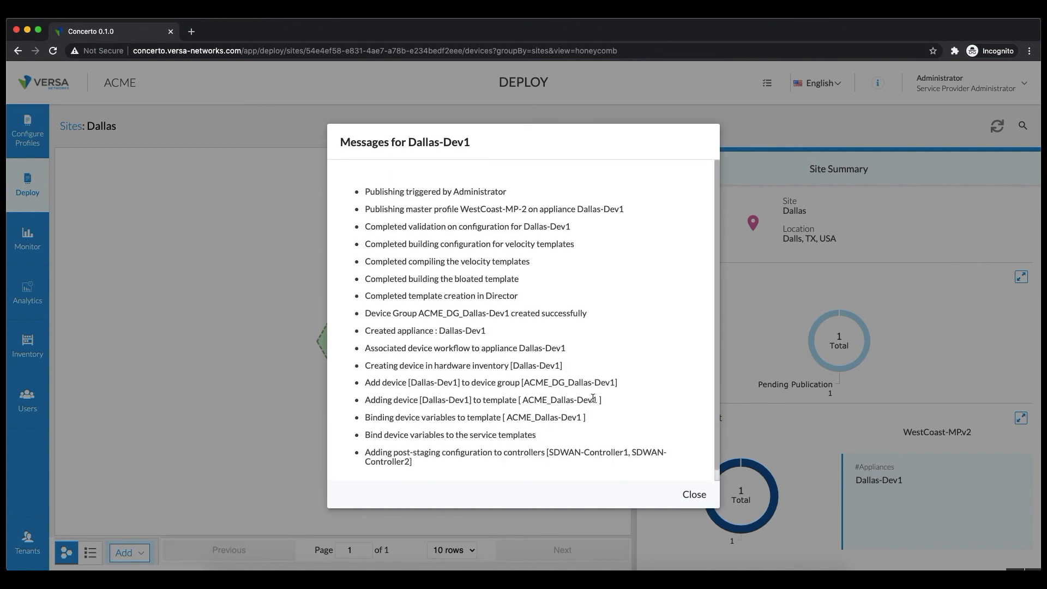
left_click(688, 494)
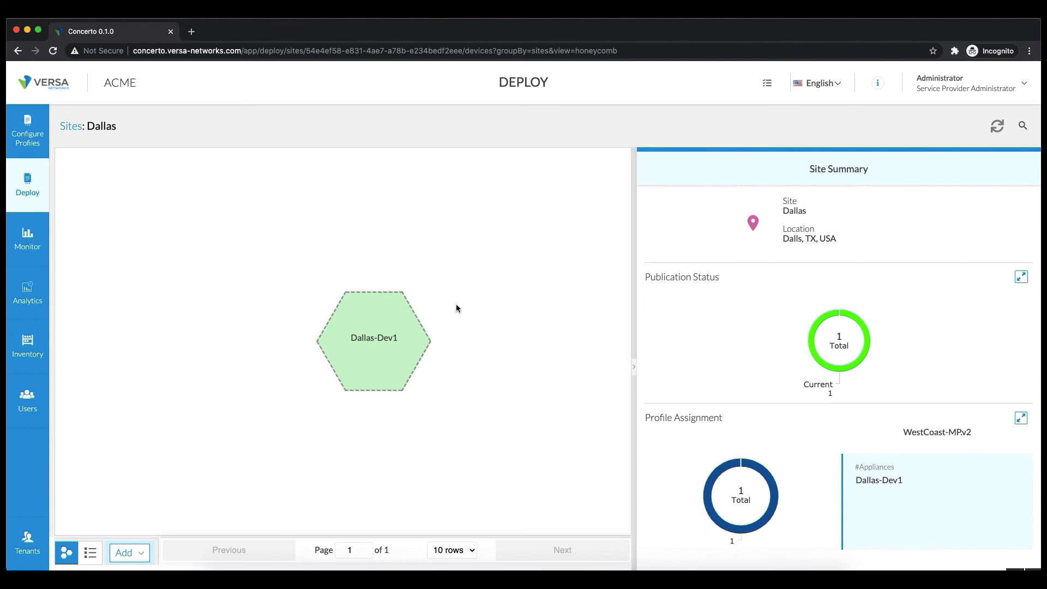
left_click(382, 335)
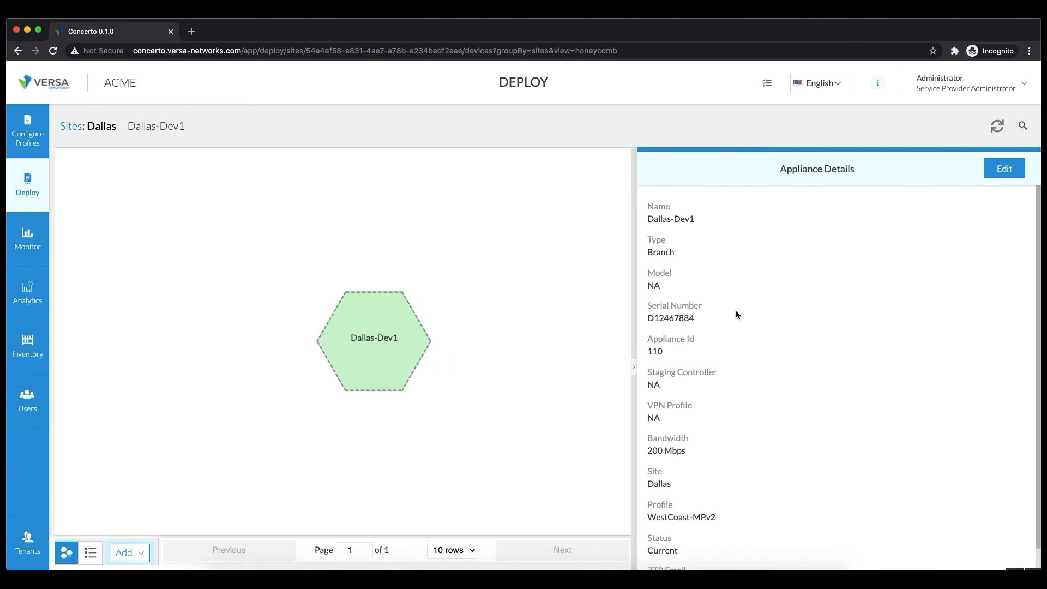
double_click(677, 318)
left_click(422, 341)
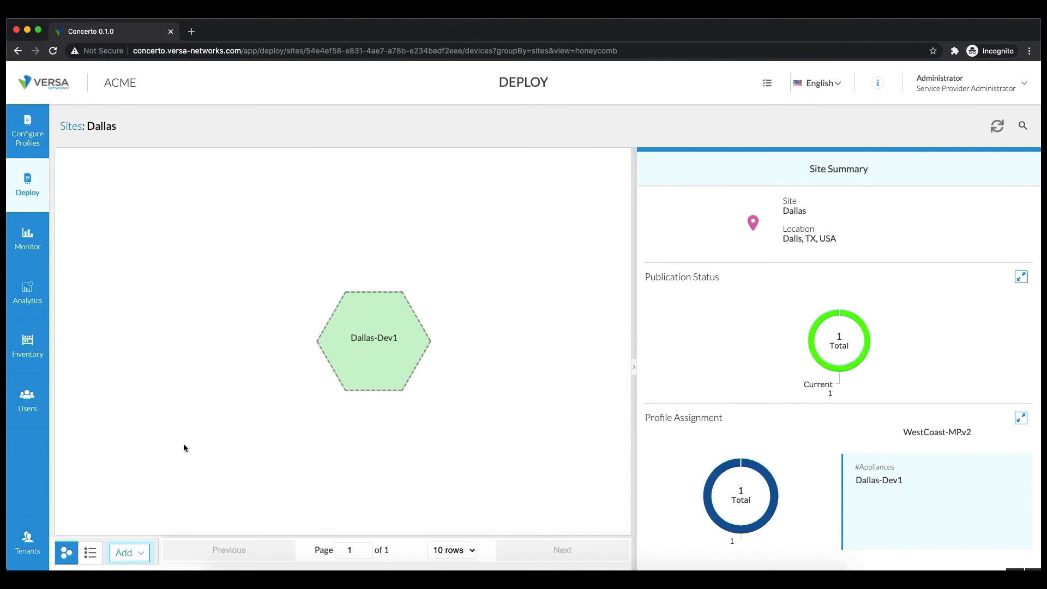
Go back to the all-sites overview and switch it to the map view.
left_click(70, 126)
mouse_move(363, 335)
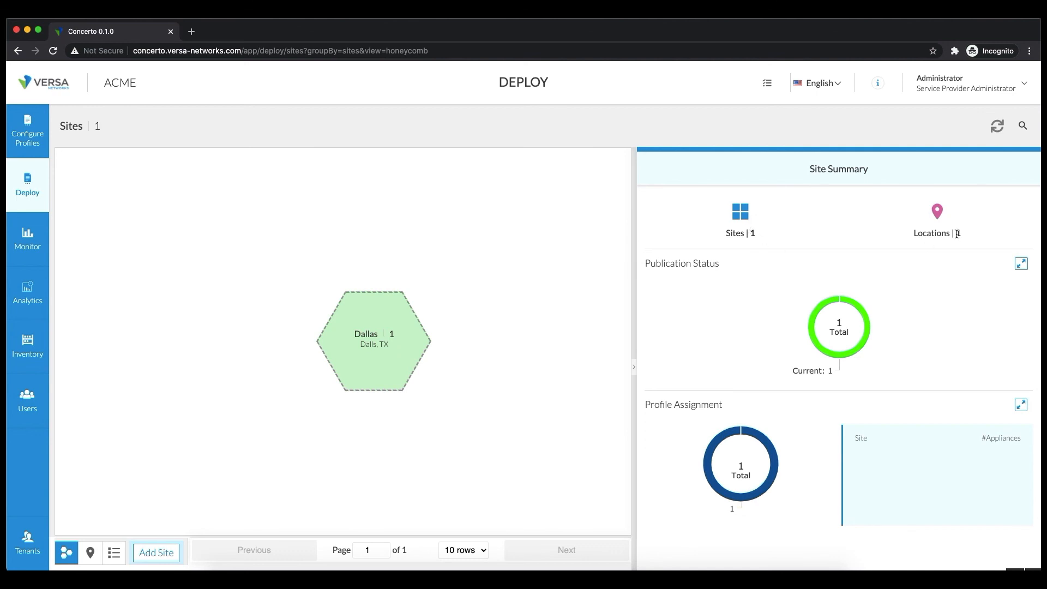
mouse_move(819, 371)
mouse_move(385, 351)
left_click(91, 553)
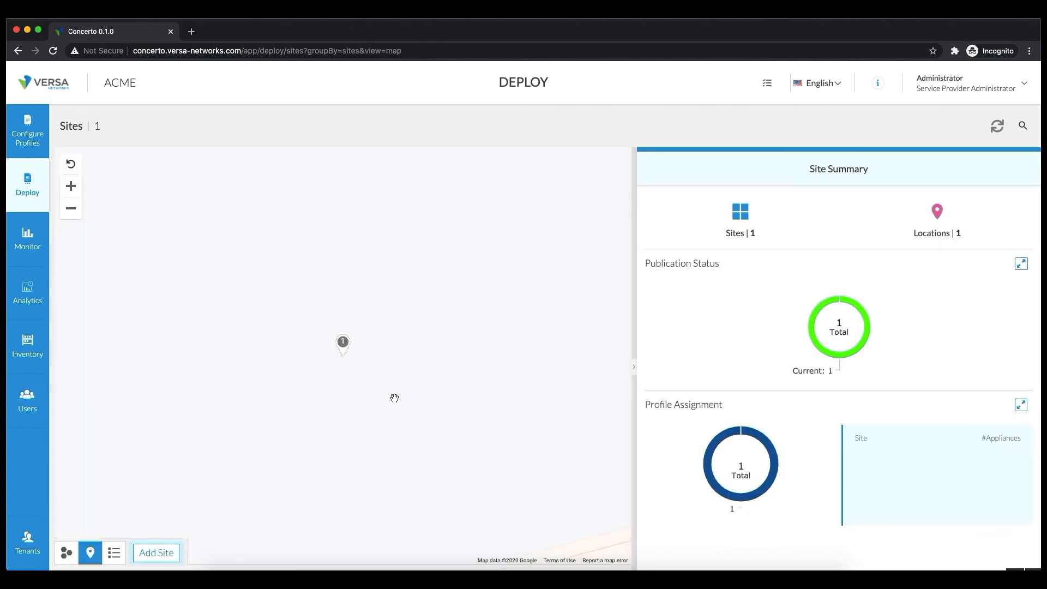